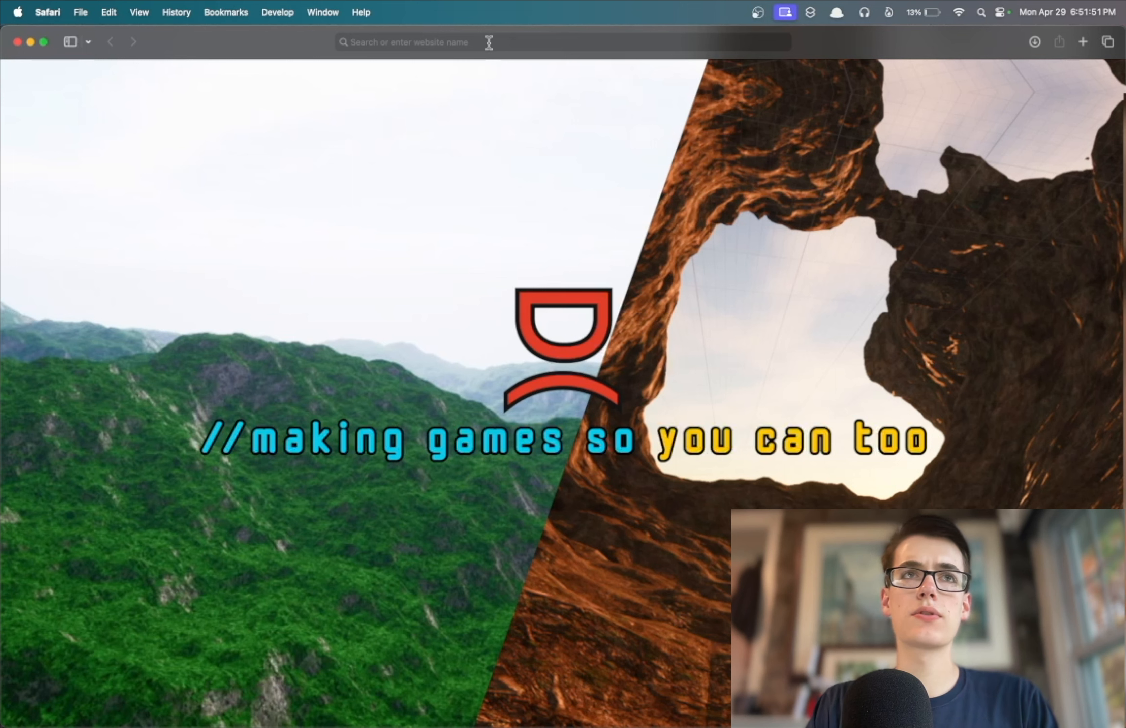
Open the Epic Games Launcher download page at store.epicgames.com and install the downloaded launcher into the Applications folder
type("http://store.epicgames.com")
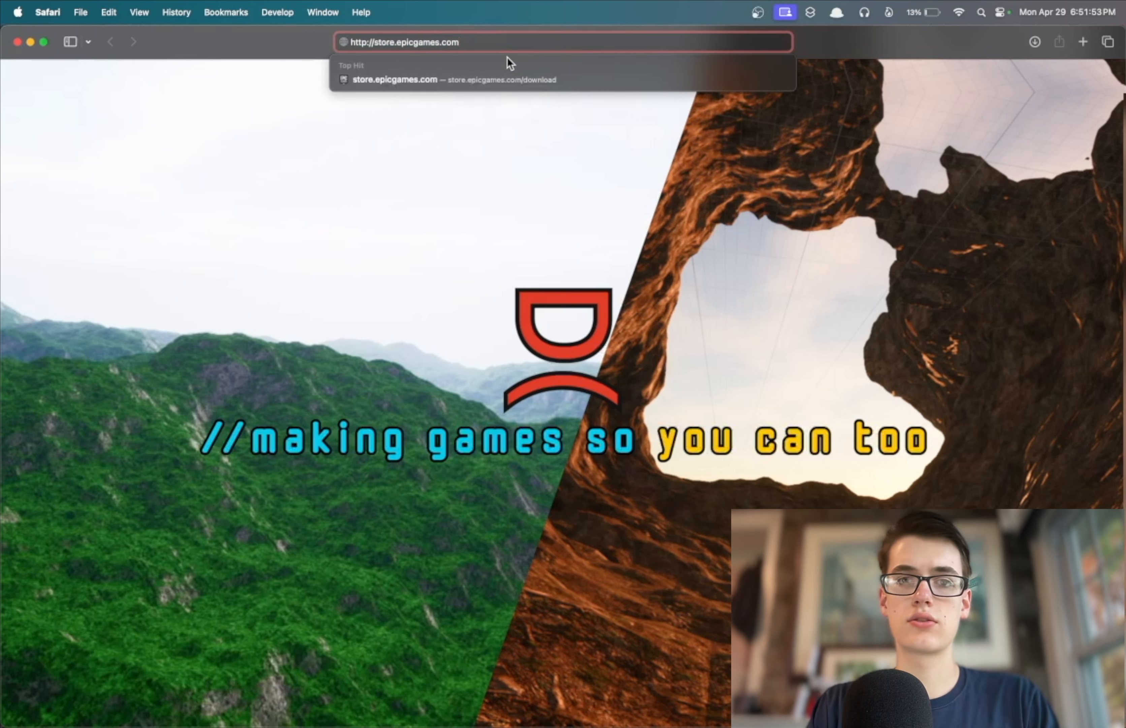
left_click(492, 79)
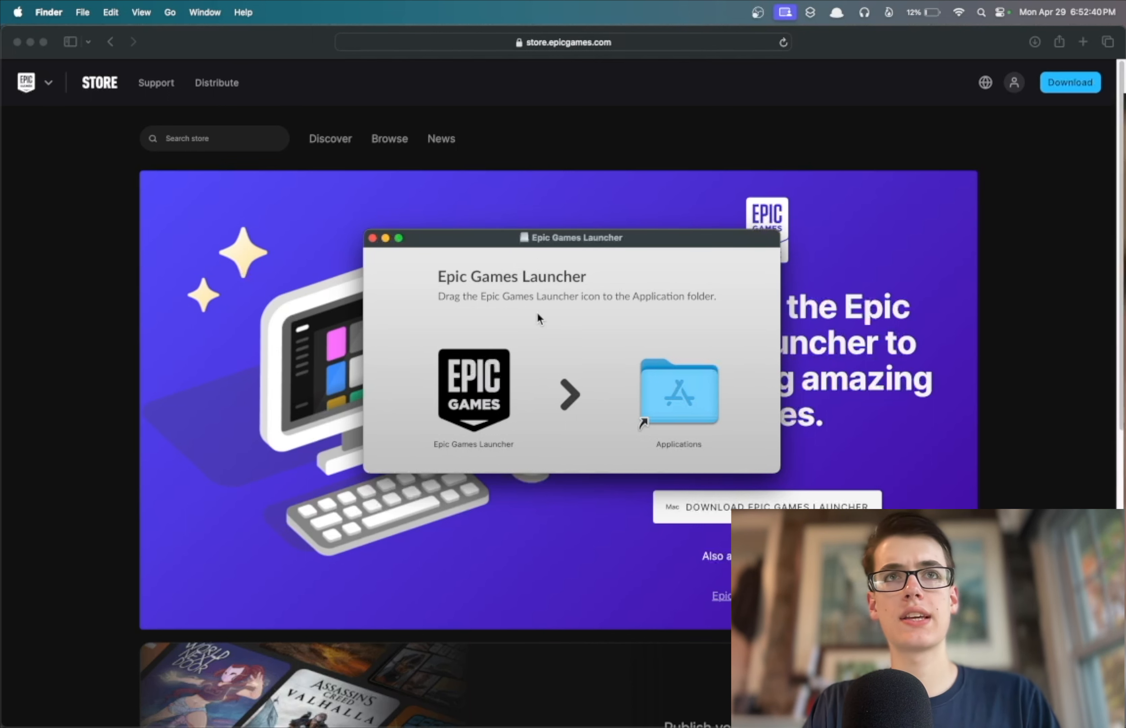
left_click_drag(475, 378, 678, 382)
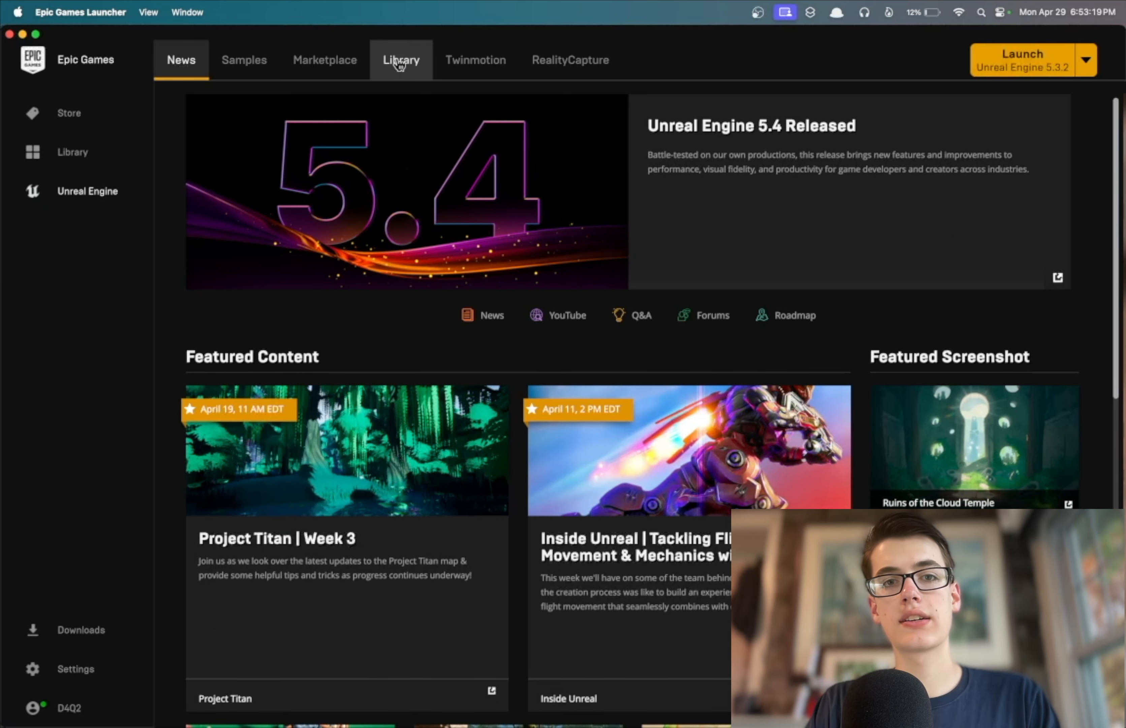
In the Epic Games Launcher, go to the Unreal Engine library and add an engine version slot set to 5.4.0
left_click(400, 66)
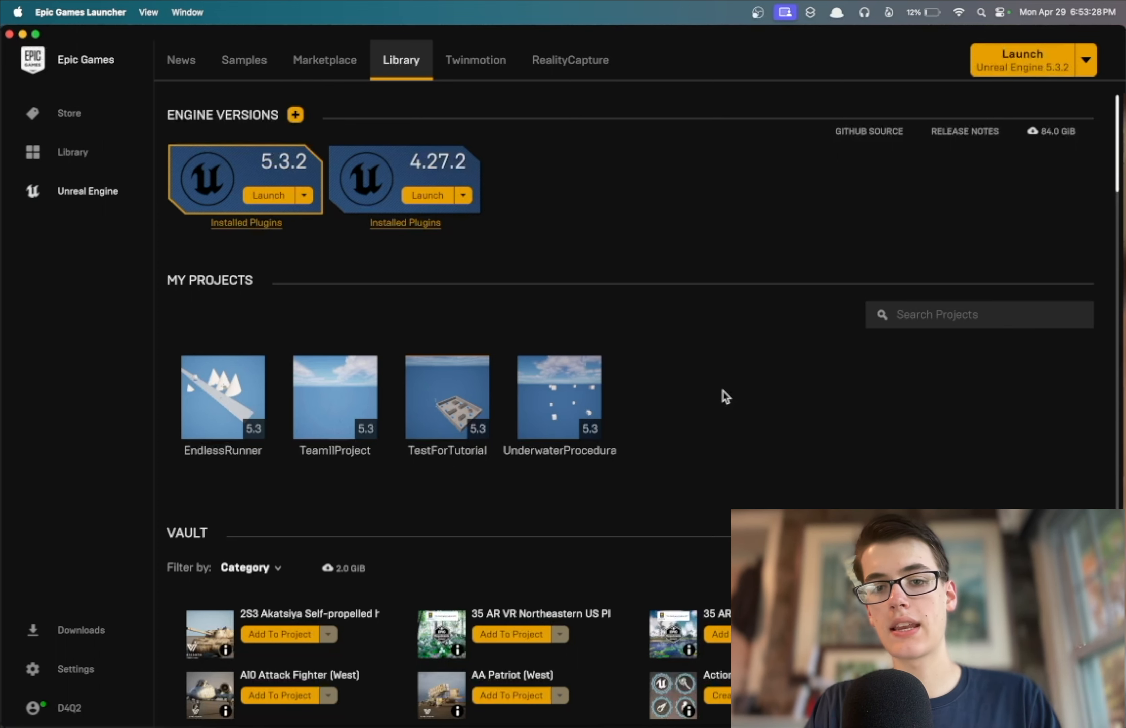
scroll(723, 391, "down", 6)
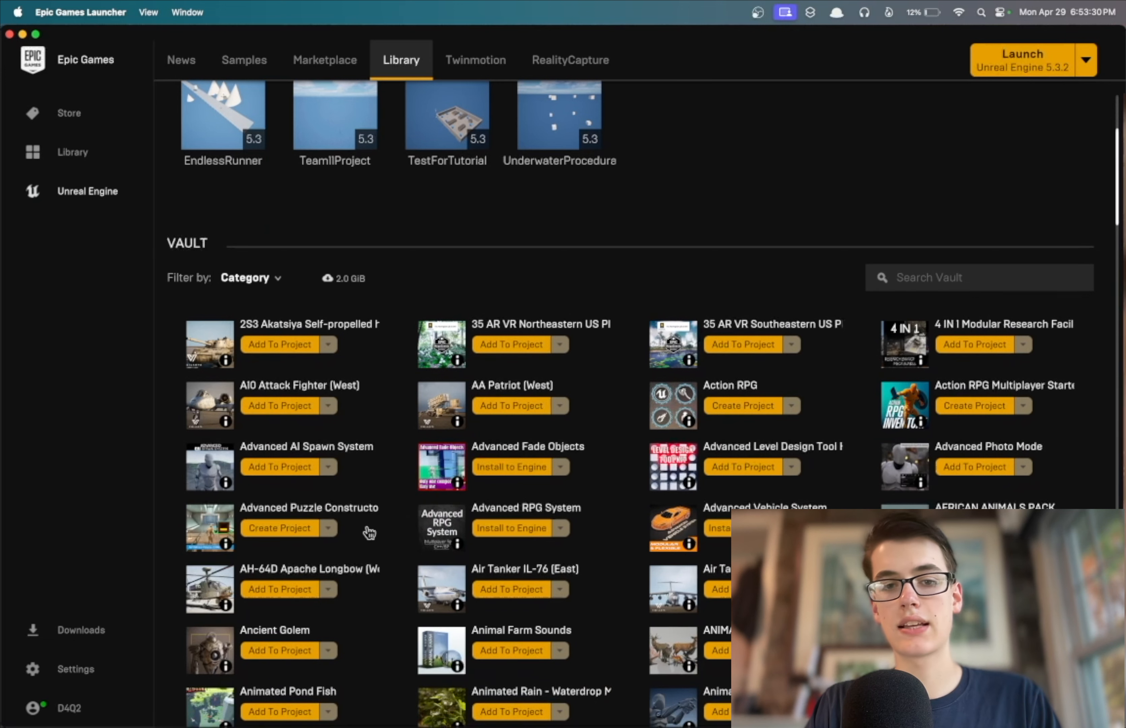
scroll(426, 556, "up", 6)
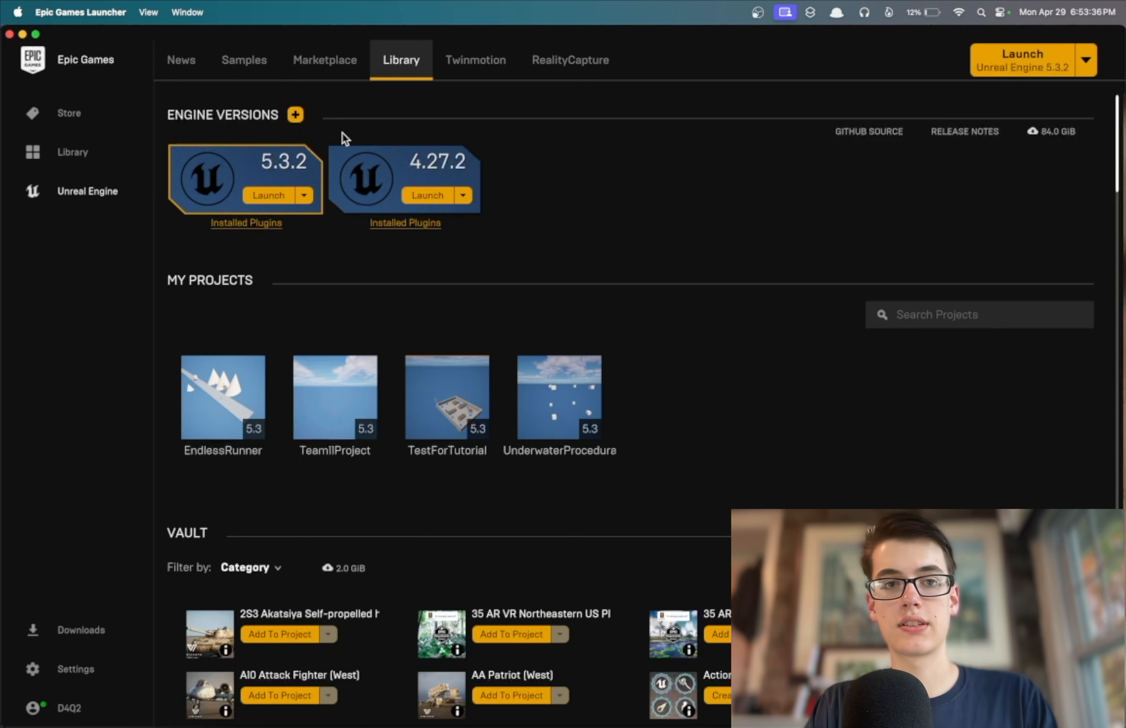
left_click(295, 116)
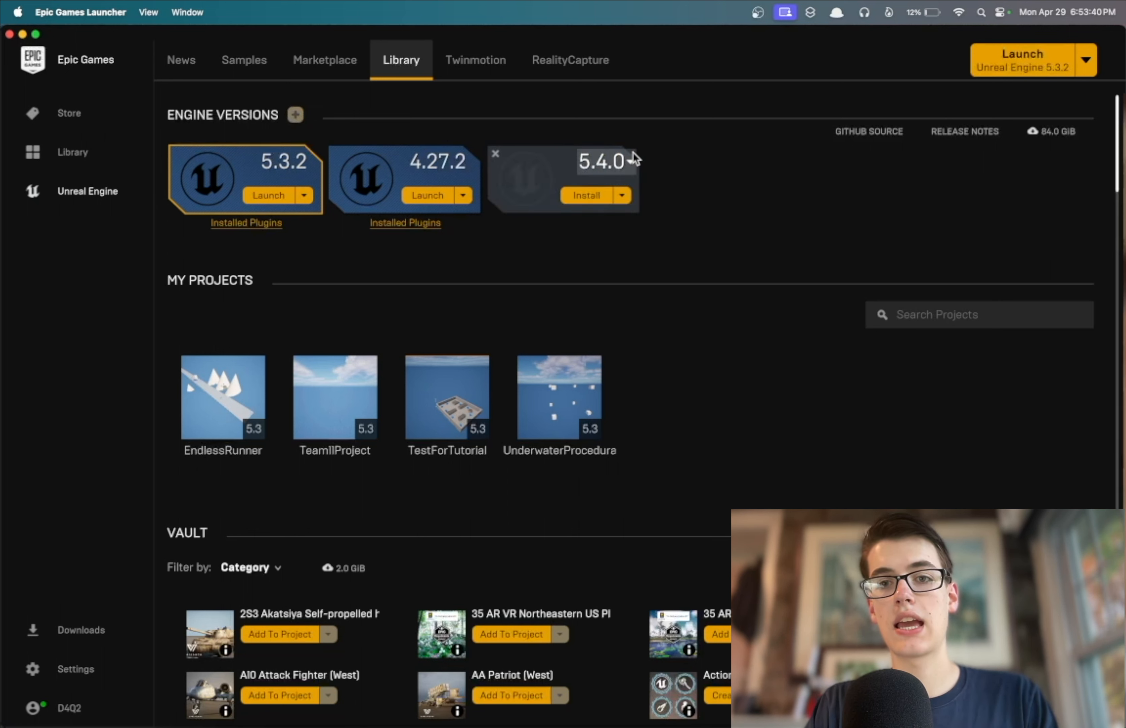
left_click(605, 163)
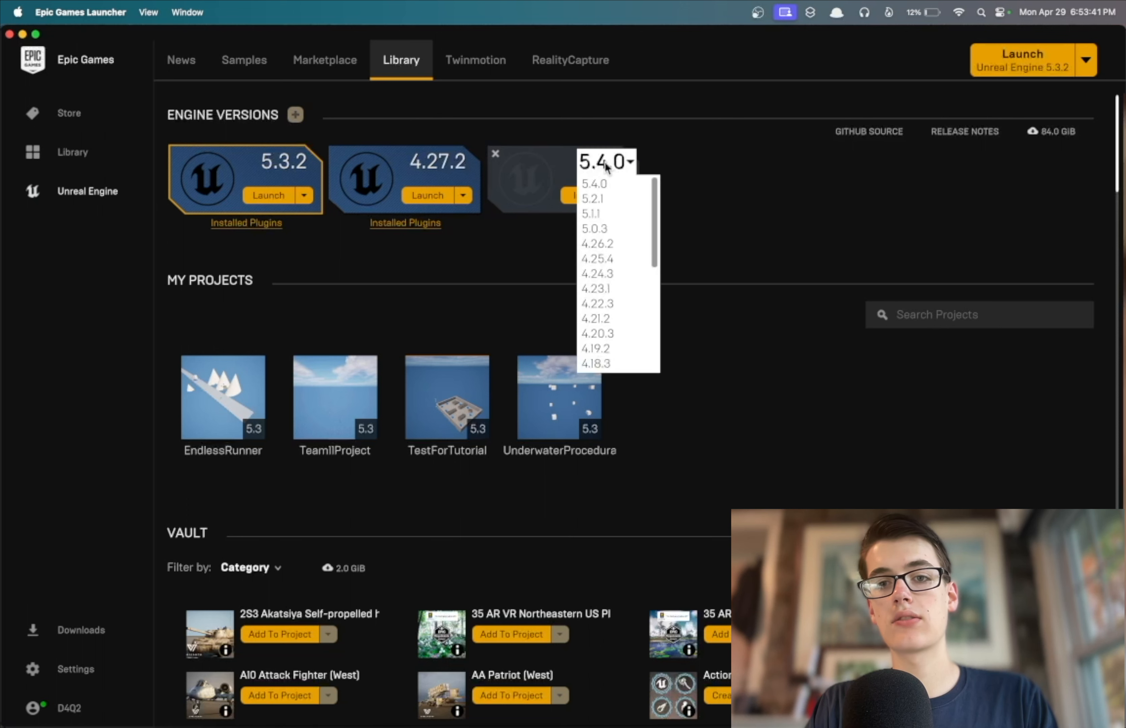
left_click(603, 184)
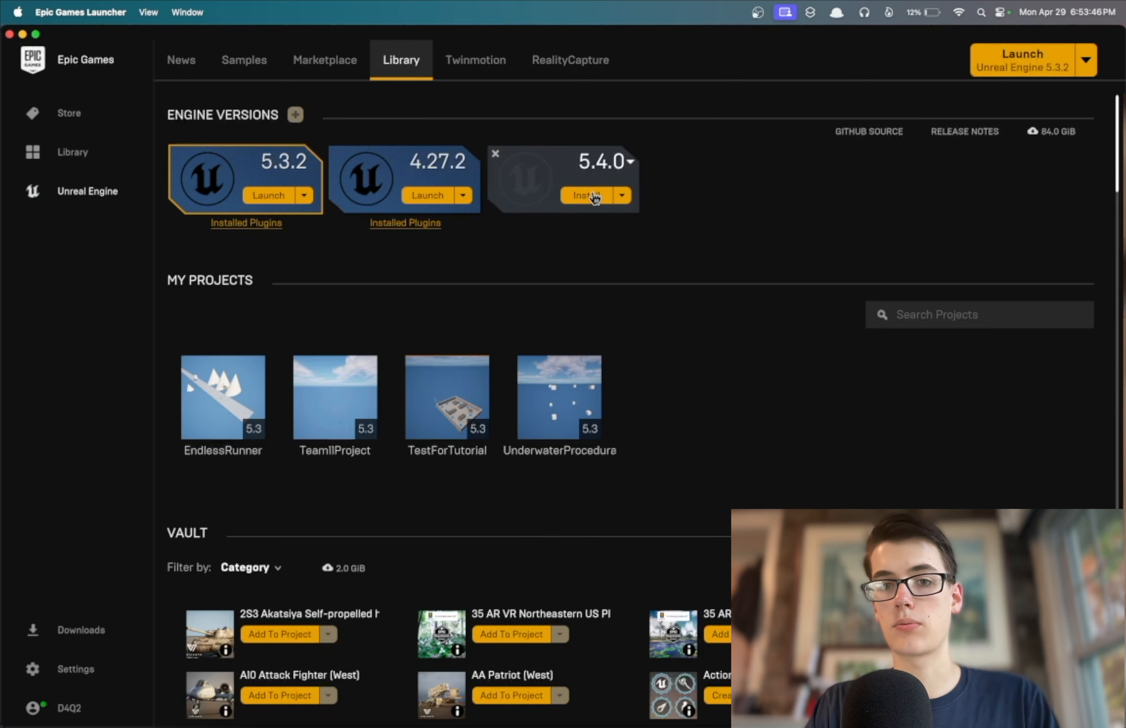
Start installing Unreal Engine 5.4.0 in /Users/Shared/Epic Games, accepting the pricing options
left_click(591, 197)
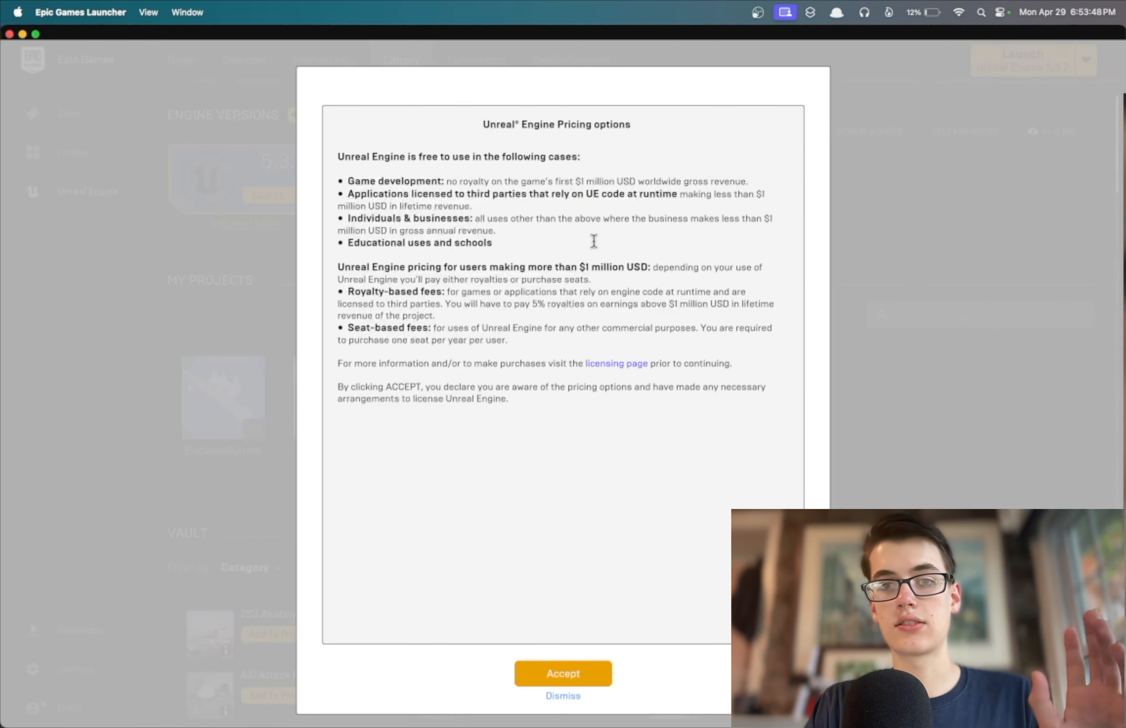
left_click(551, 671)
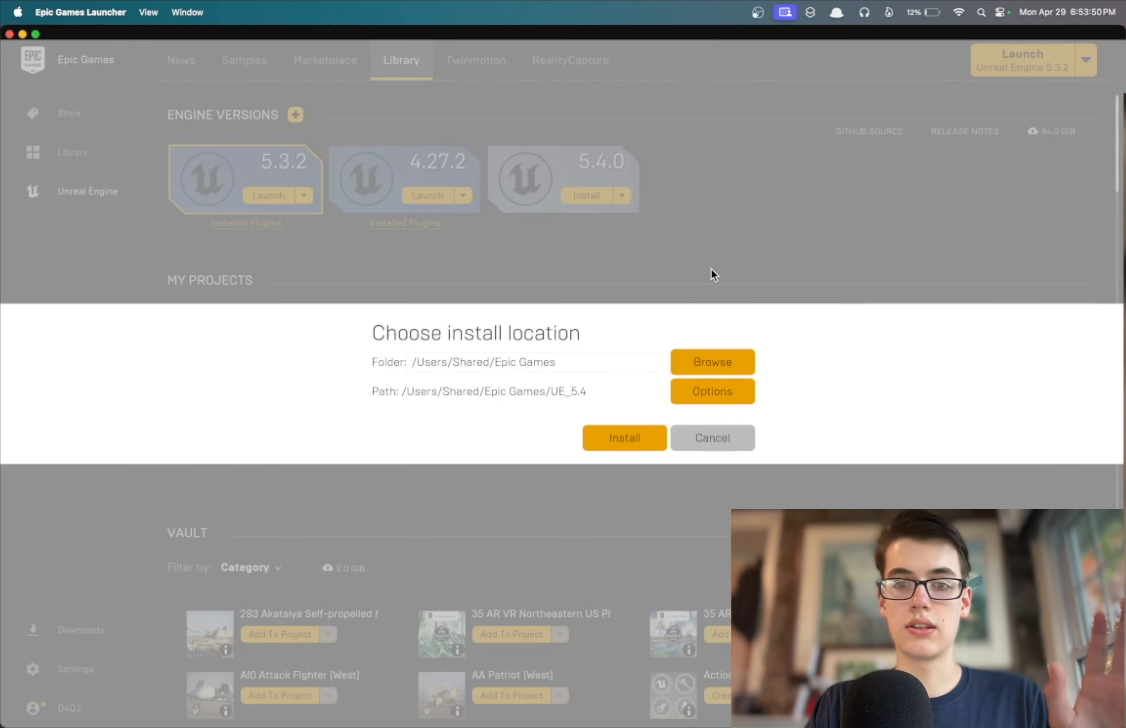
left_click(585, 363)
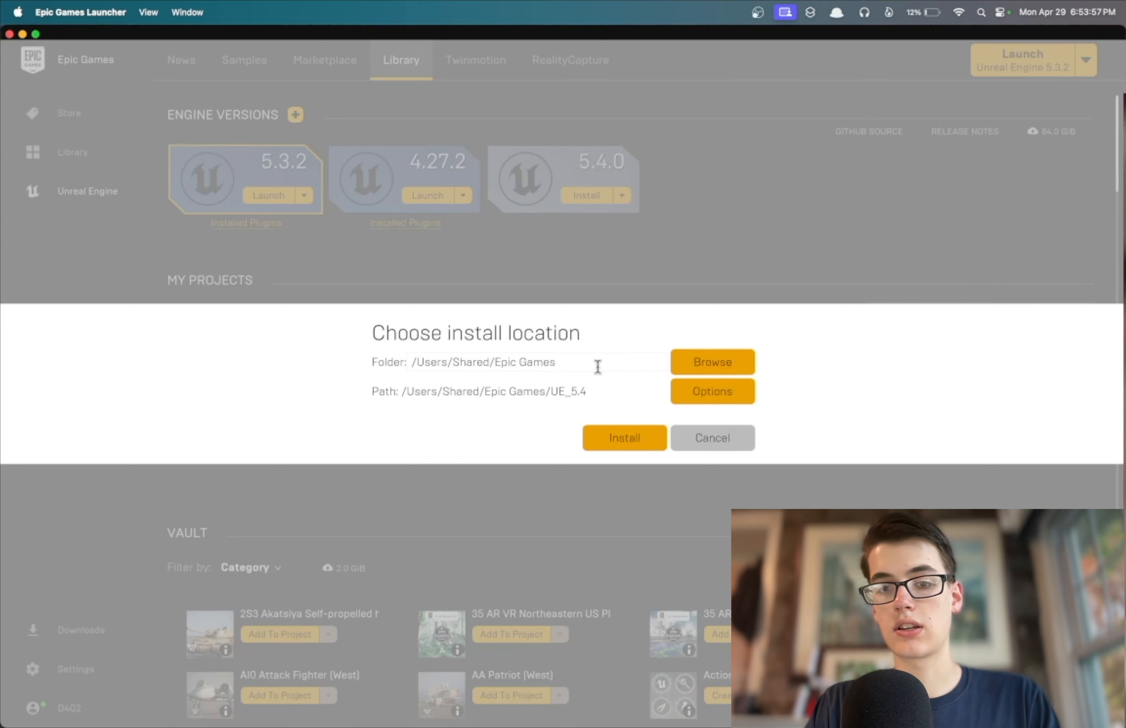
left_click(625, 440)
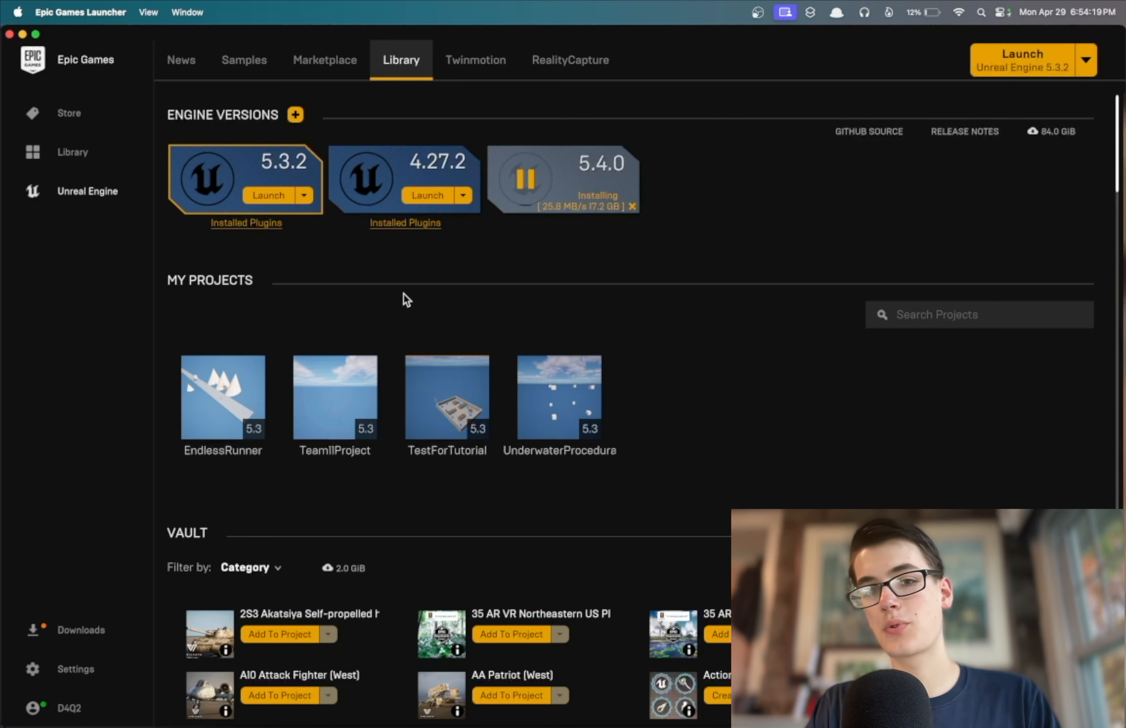
Check the progress of the engine download, and view the Unreal Engine News and Samples pages
left_click(76, 636)
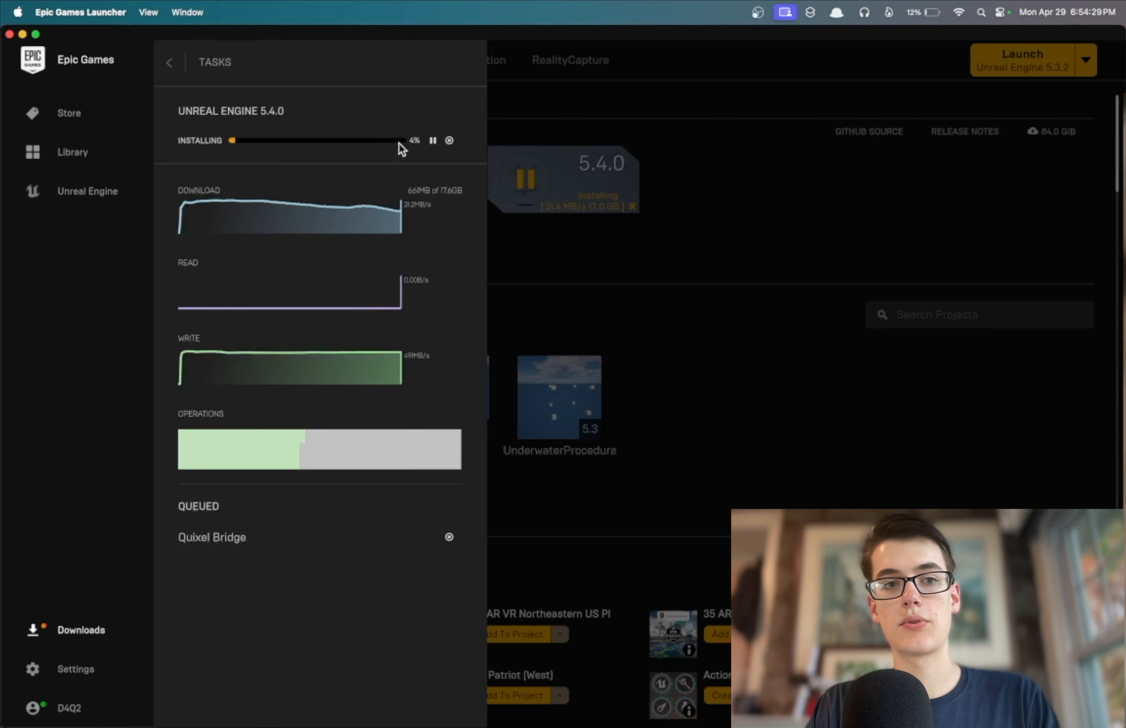
left_click(85, 633)
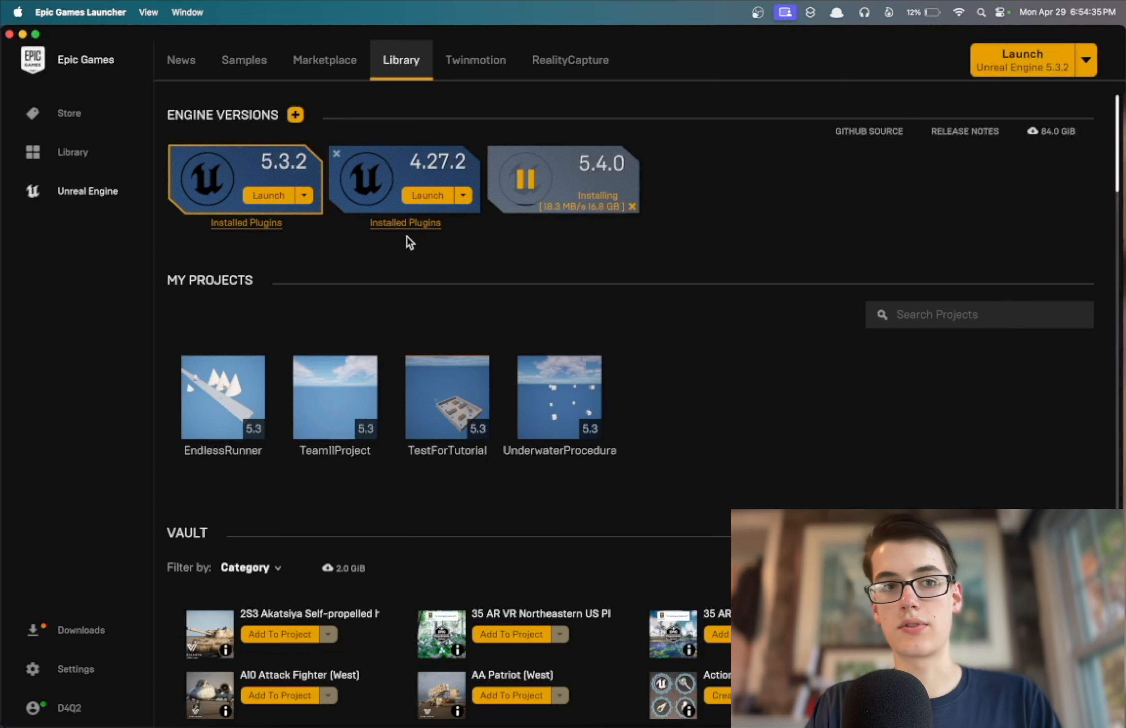
left_click(180, 60)
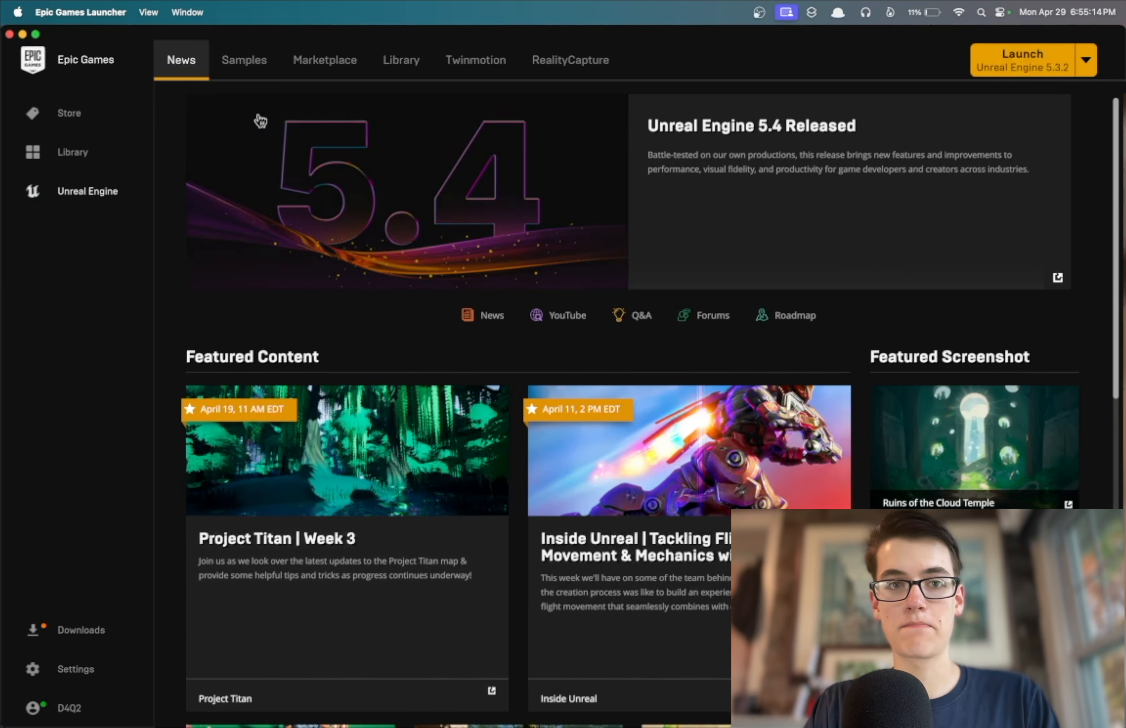
left_click(244, 59)
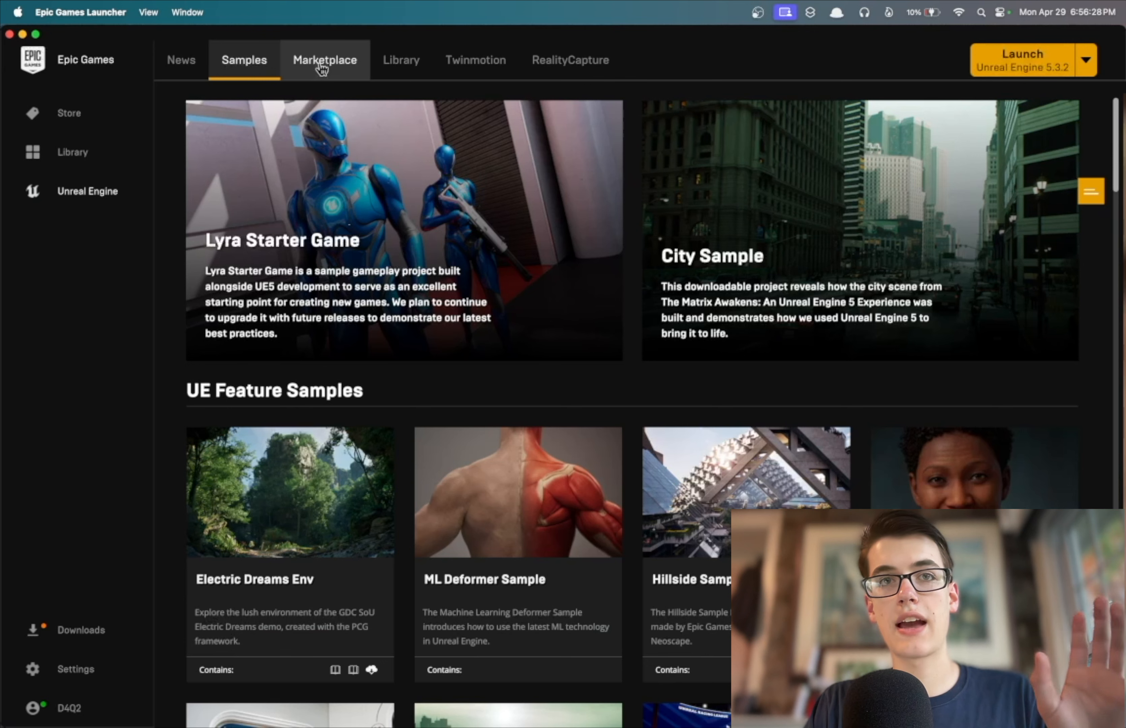
Browse the free products in the Marketplace and open the Free For The Month collection
left_click(321, 66)
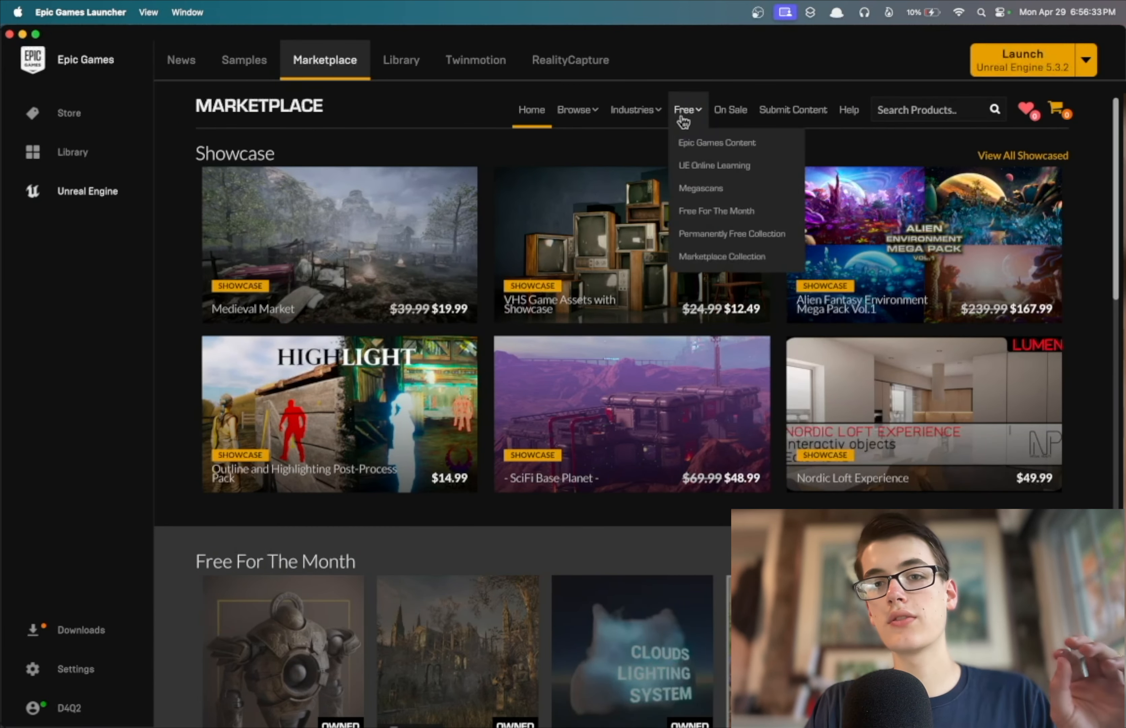
left_click(682, 118)
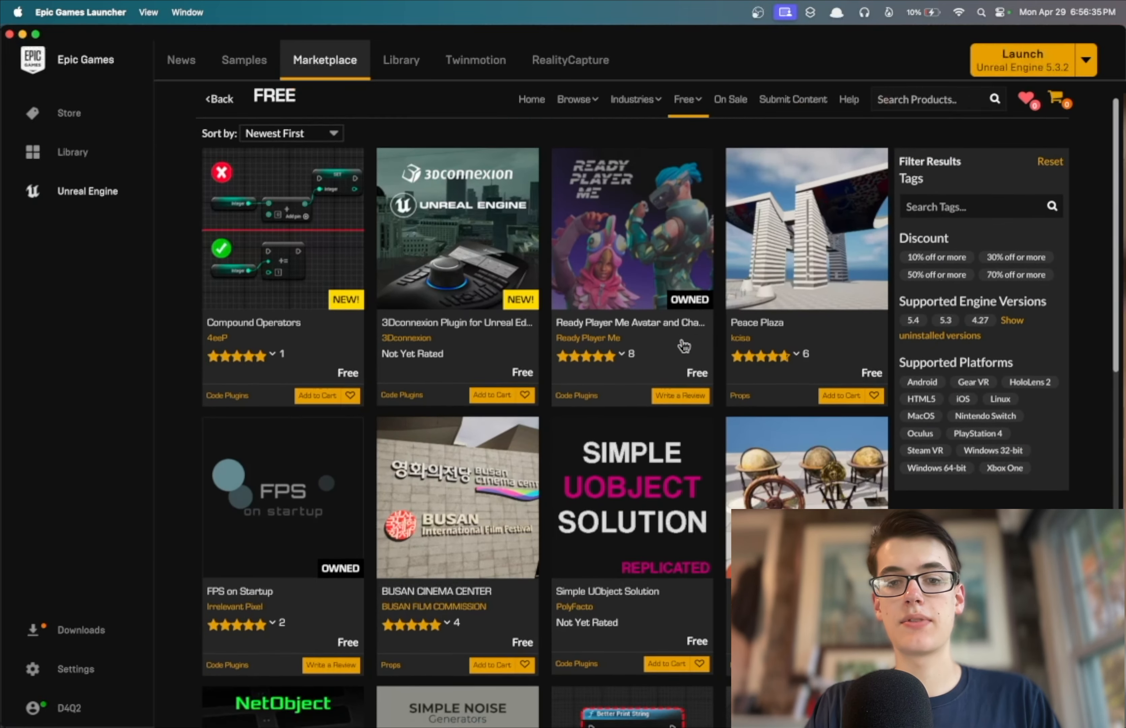
scroll(682, 346, "down", 5)
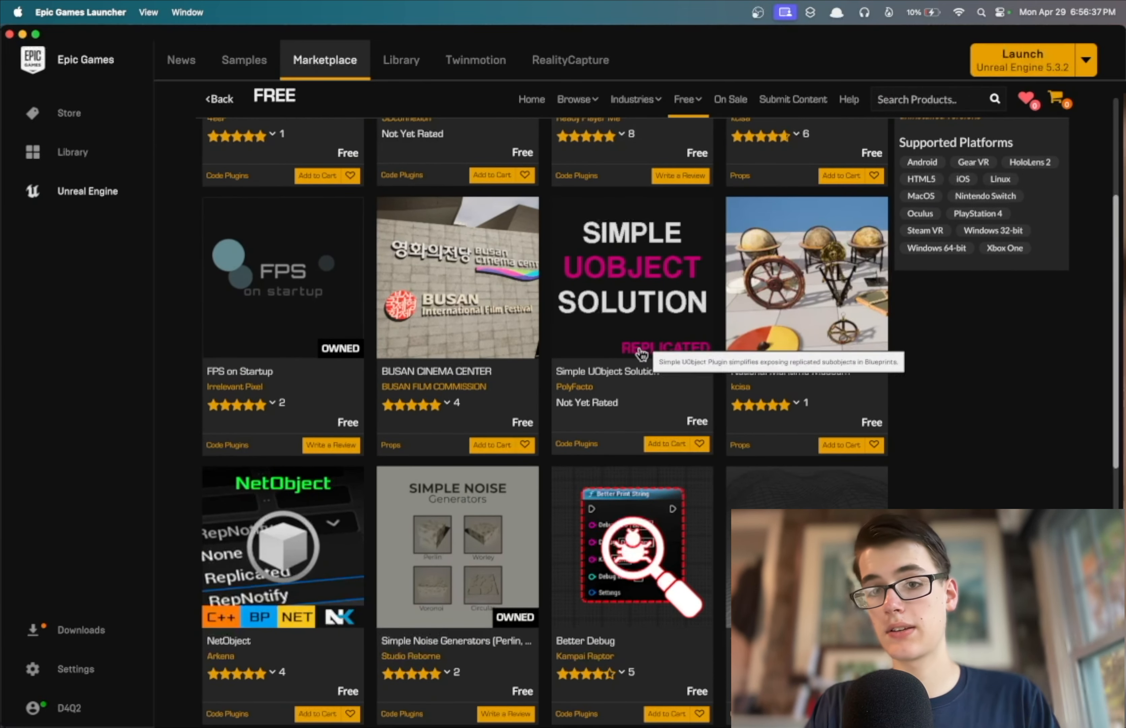
scroll(641, 337, "up", 5)
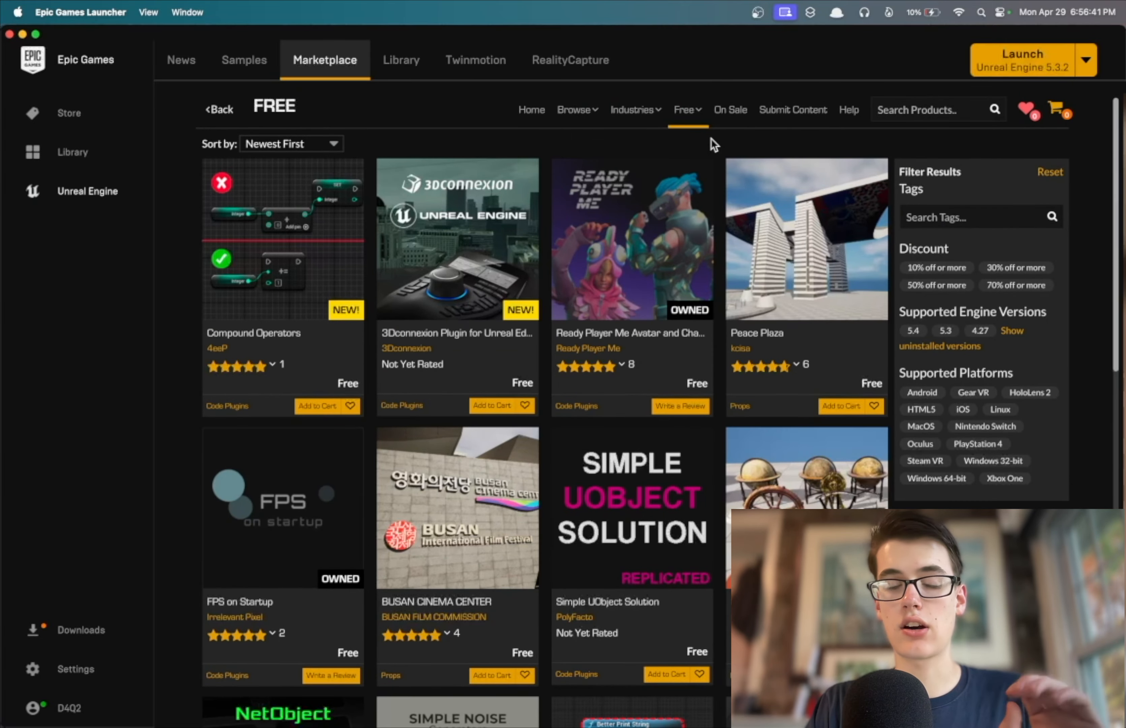
mouse_move(688, 119)
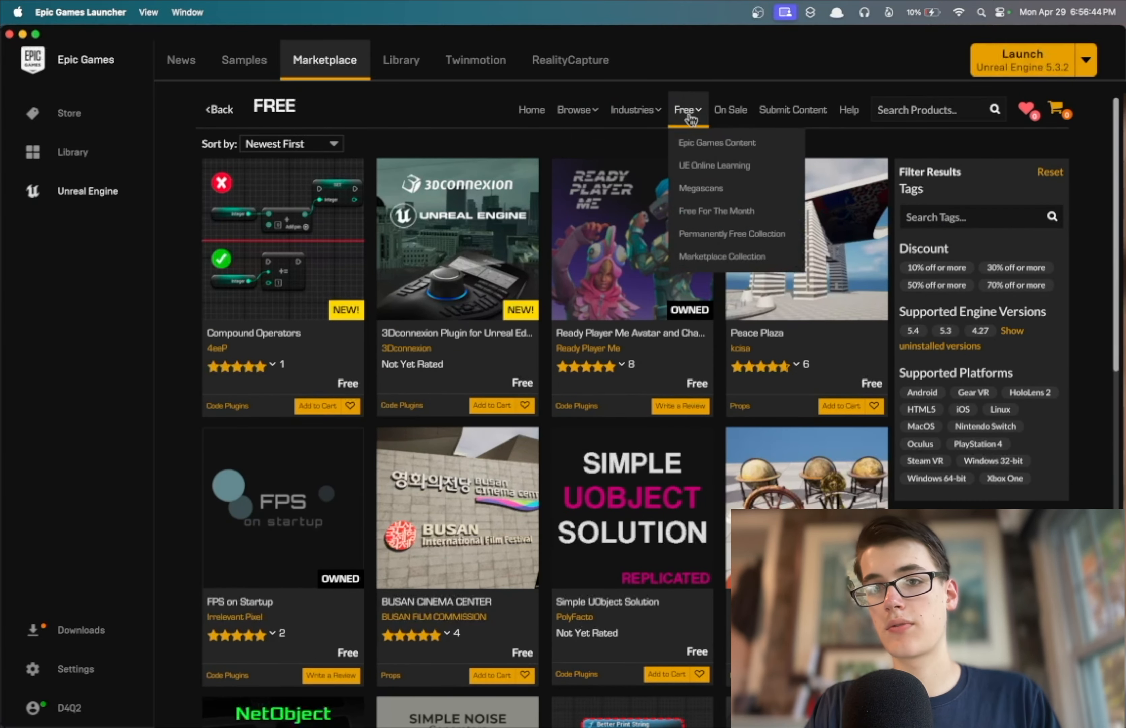
left_click(715, 217)
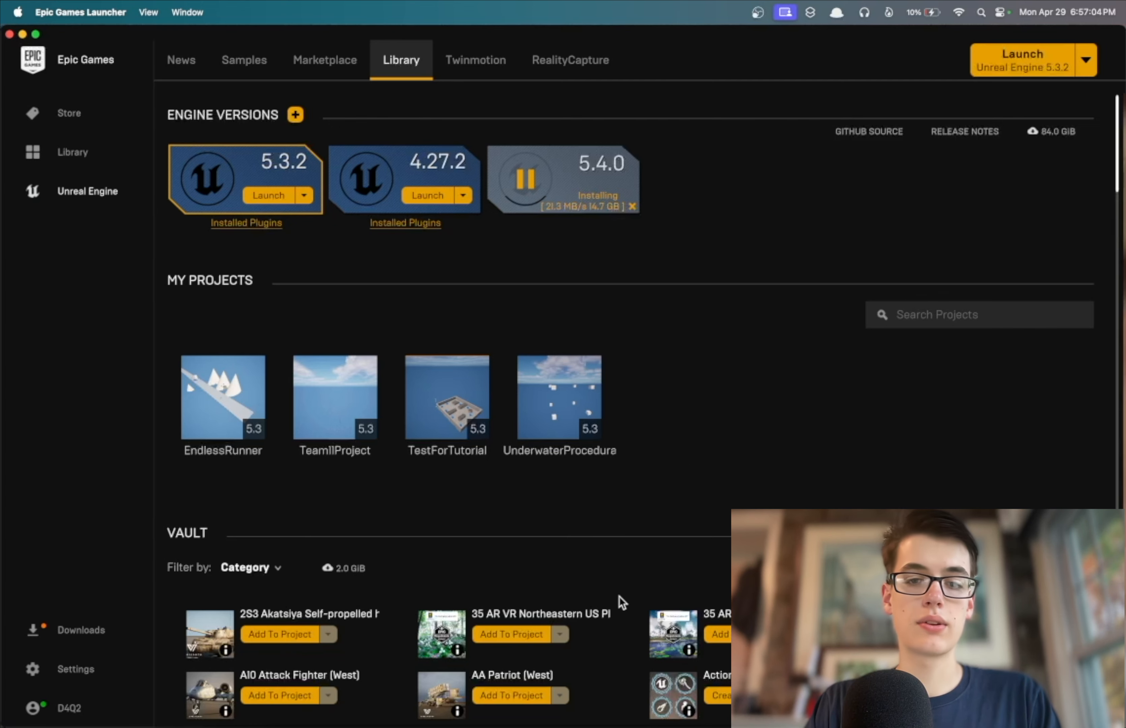
Look through the vault assets in the library and launch Unreal Engine 5.3.2
scroll(619, 597, "down", 5)
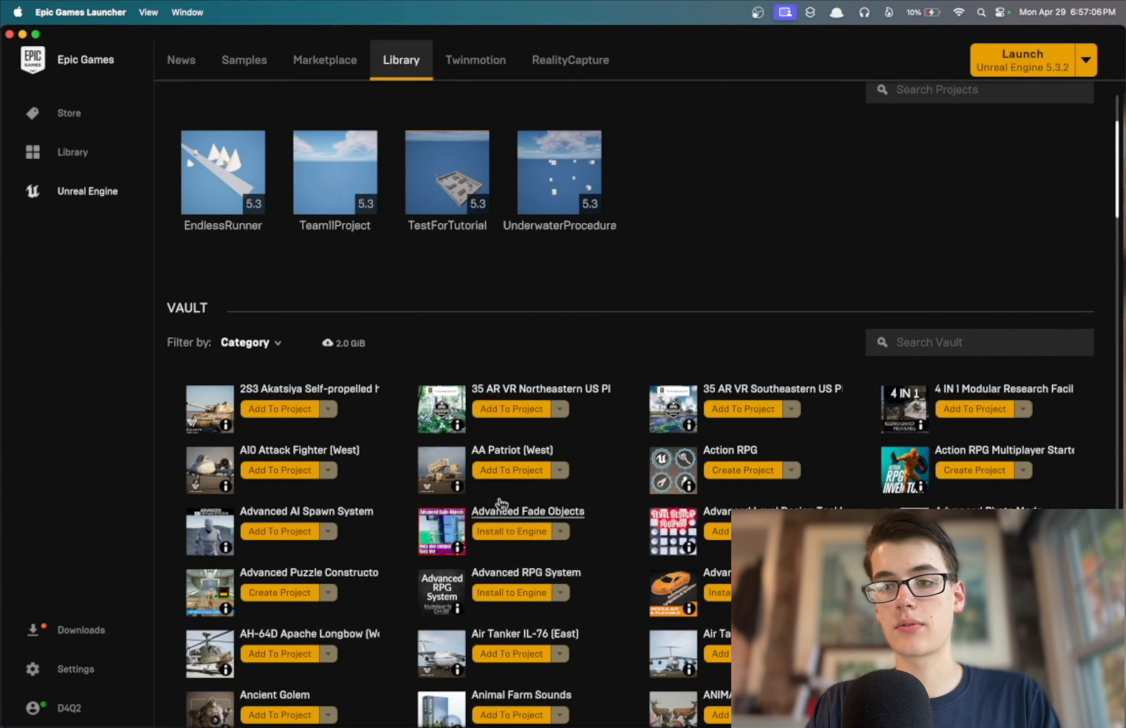
scroll(661, 499, "up", 5)
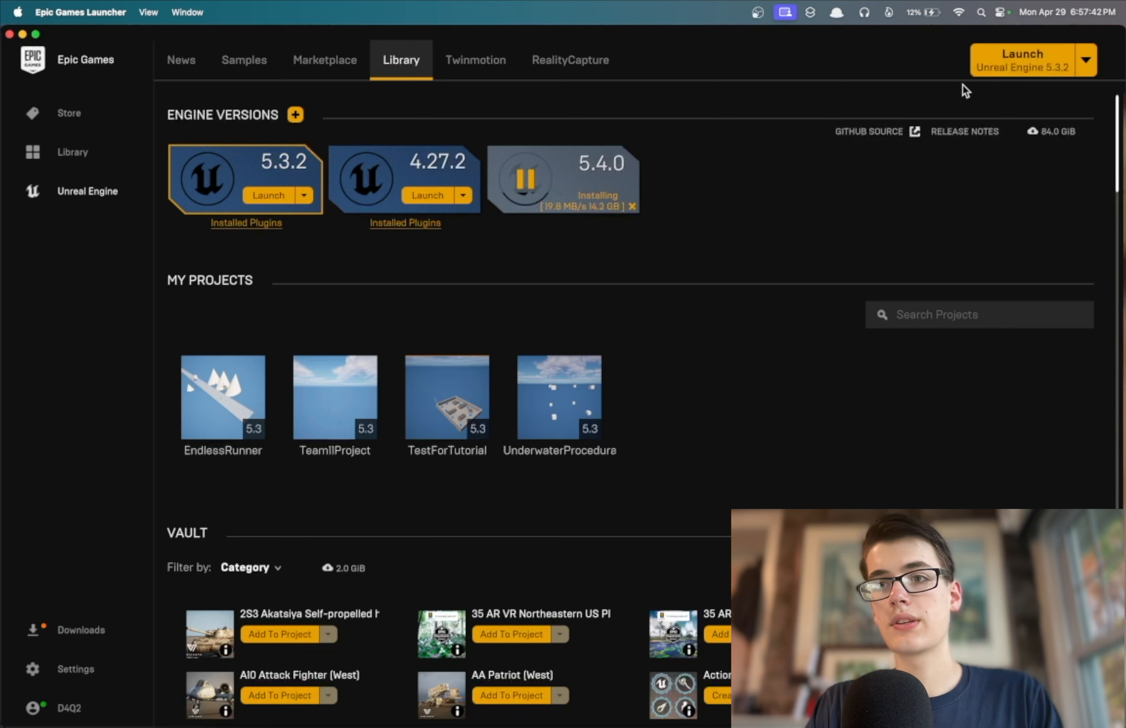
left_click(1021, 62)
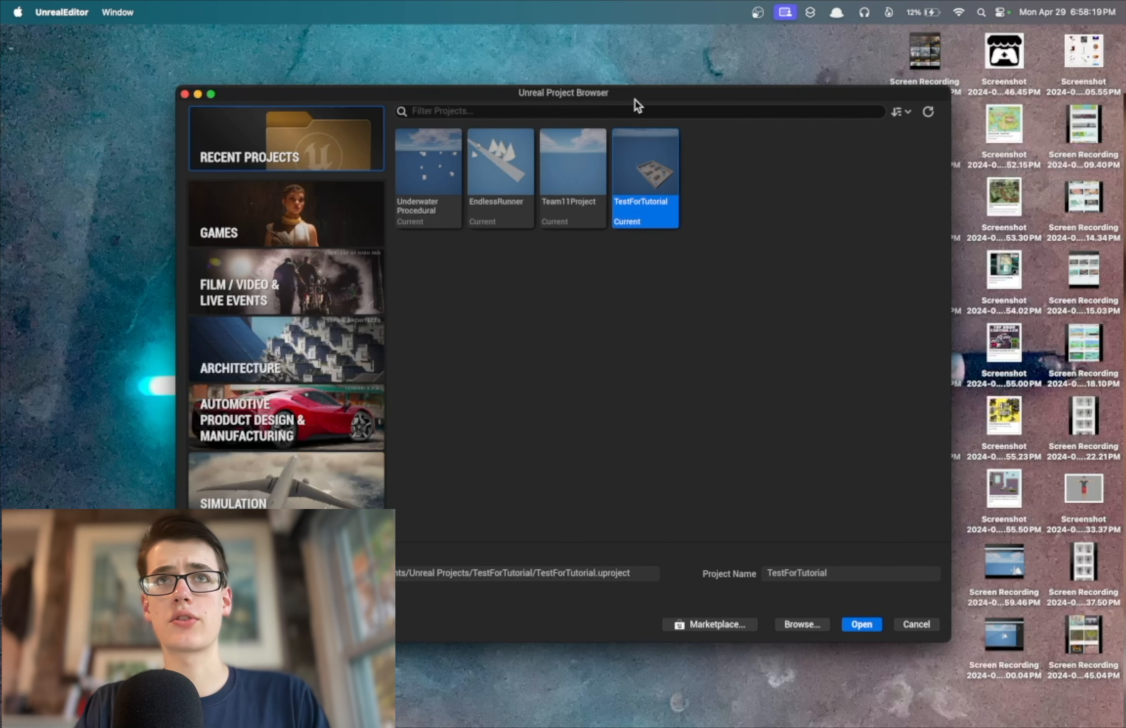
Look through the recent projects in the Unreal Project Browser, selecting each one up to TestForTutorial
left_click(427, 206)
left_click(484, 180)
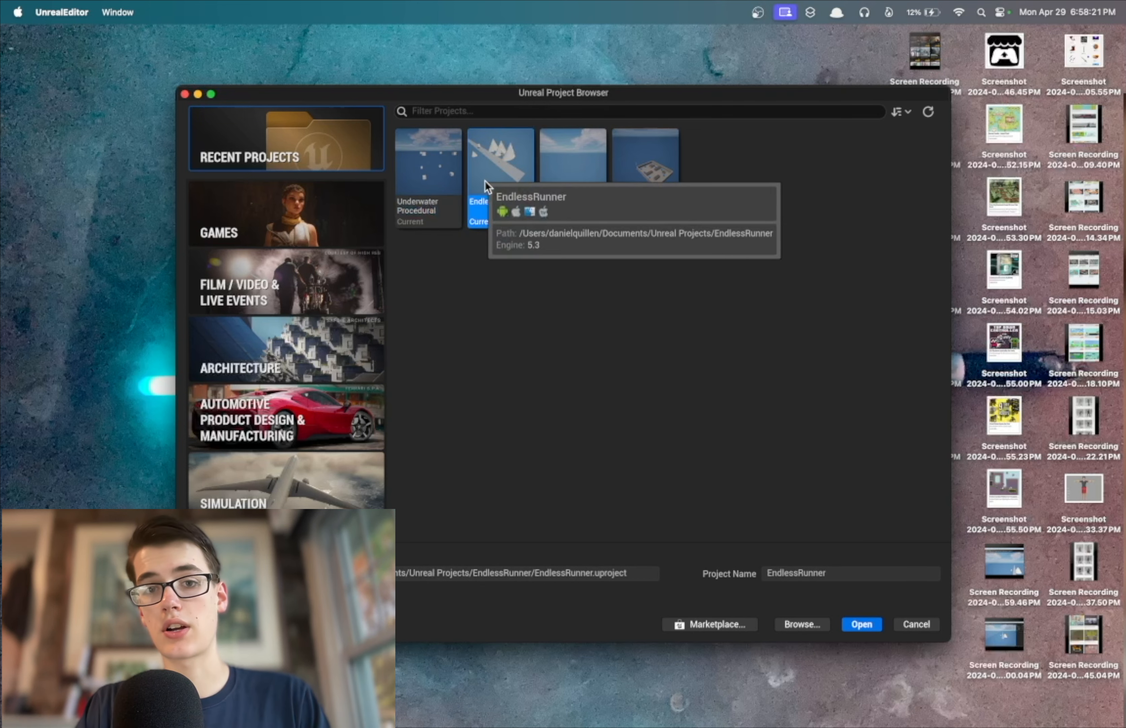
left_click(585, 186)
left_click(641, 177)
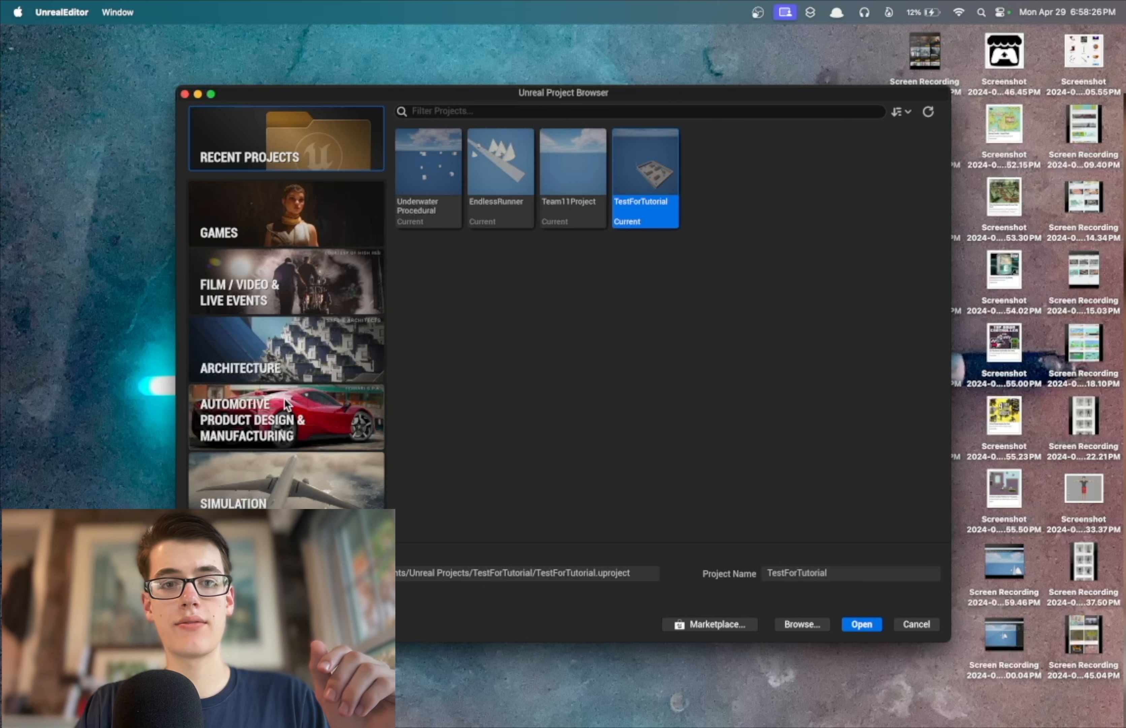
Create a Games project named TutorialProject from the First Person template with Blueprint, Desktop and Maximum quality
left_click(331, 221)
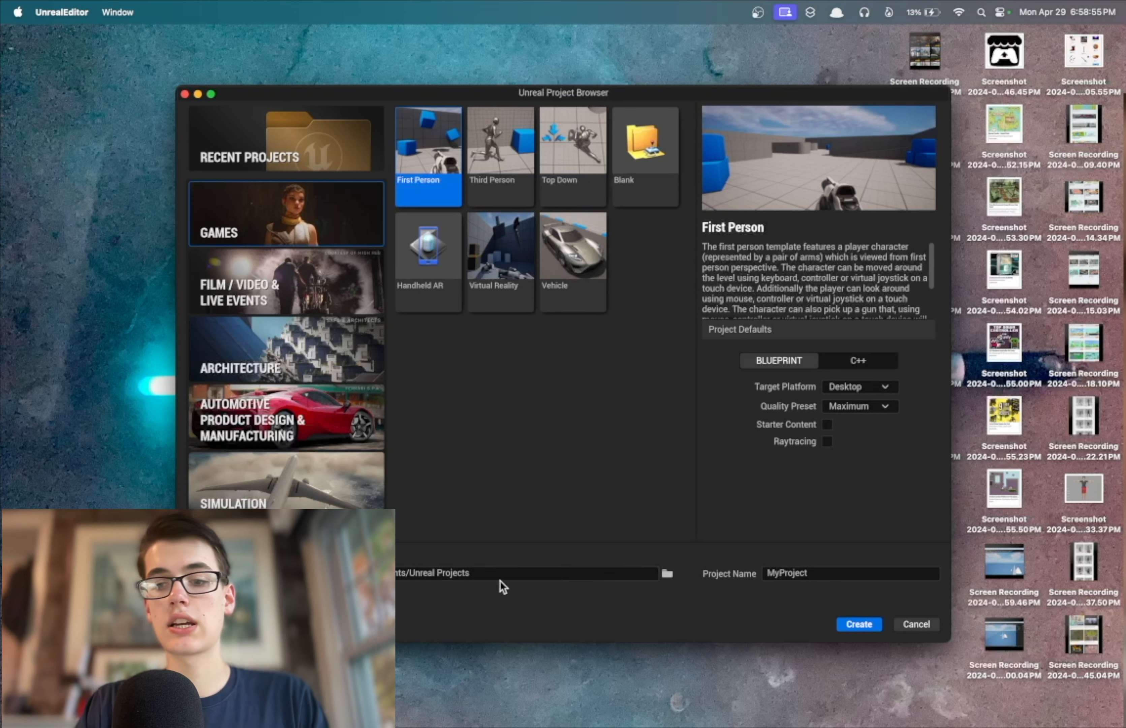
double_click(787, 570)
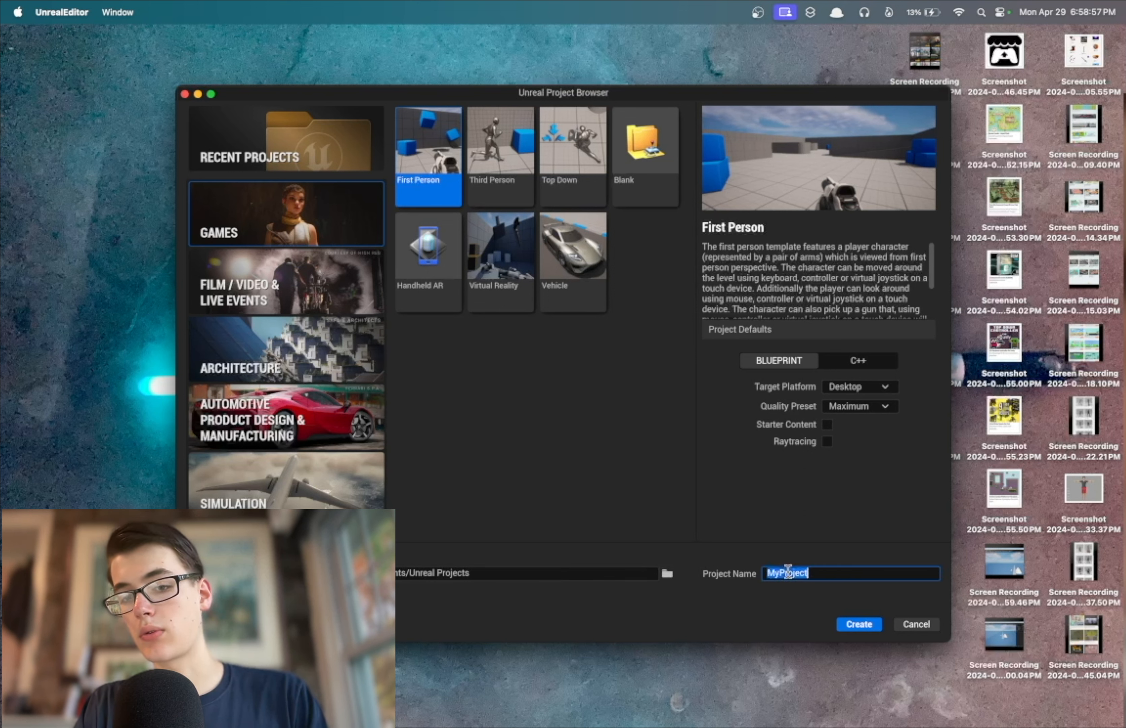
type("Tu")
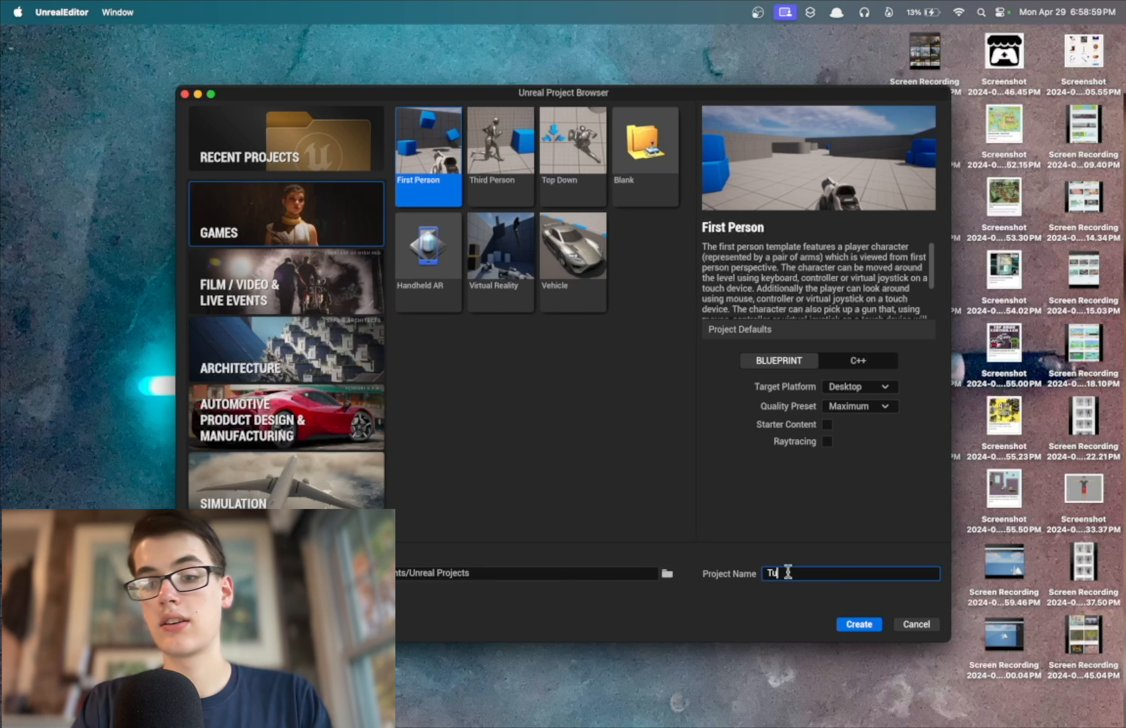
type("torialProject")
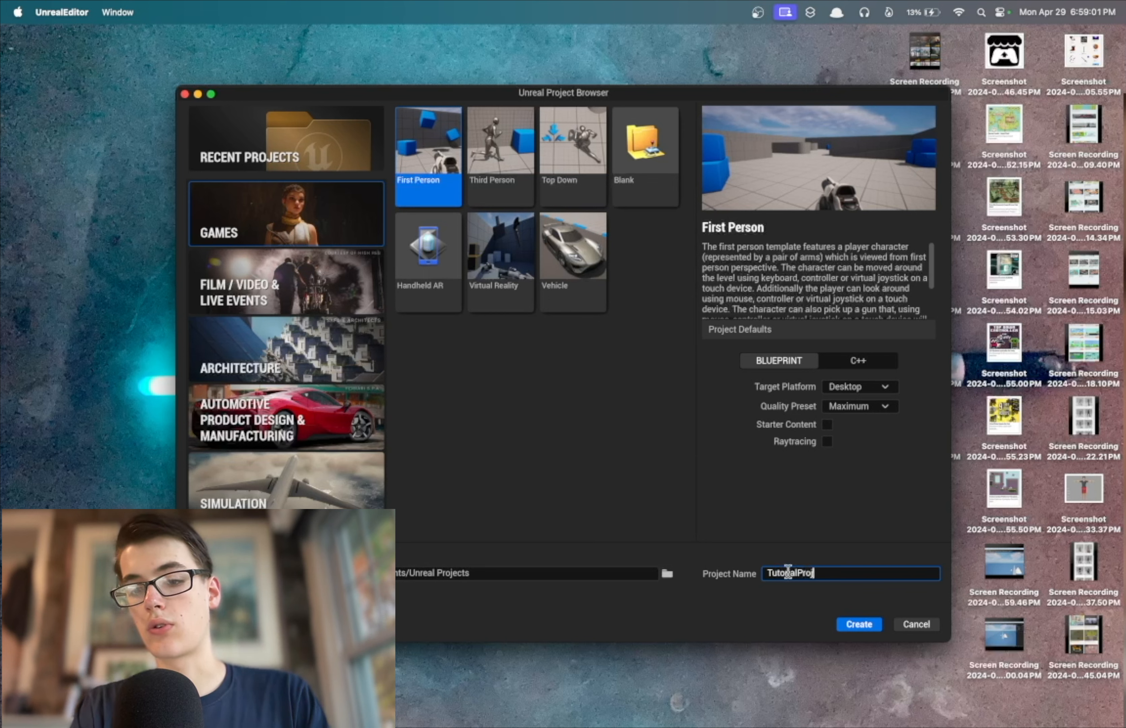
left_click(838, 624)
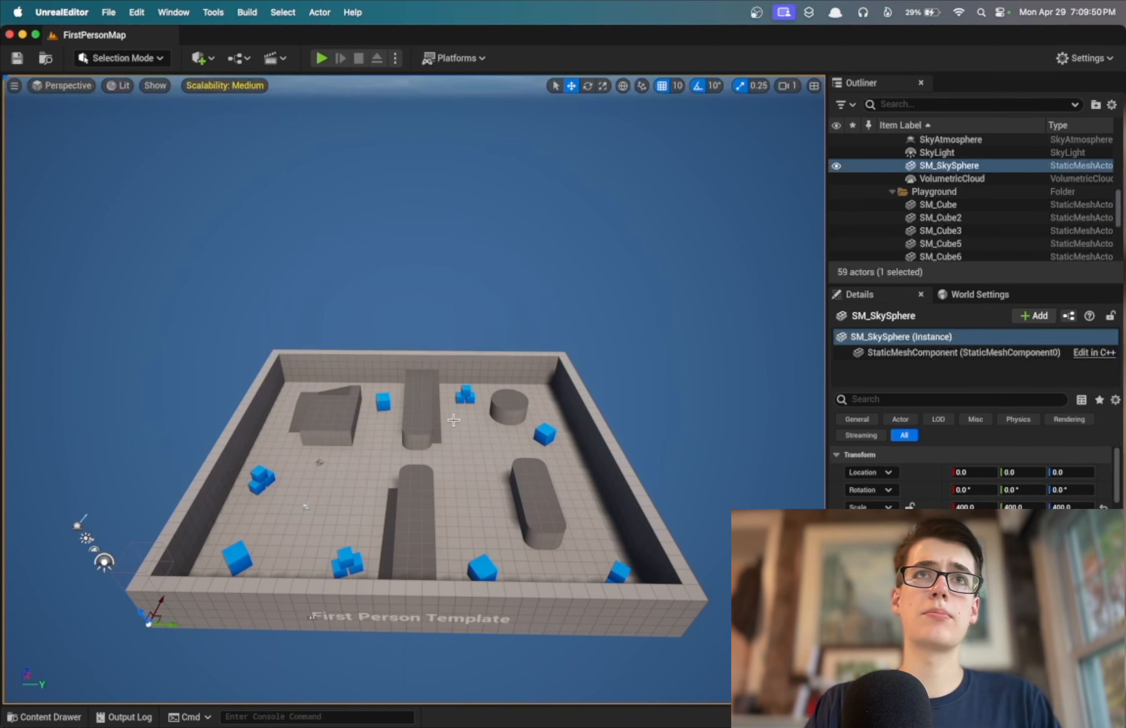
Play the level in the viewport, walk past the blue cubes and pick up the rifle
left_click(320, 59)
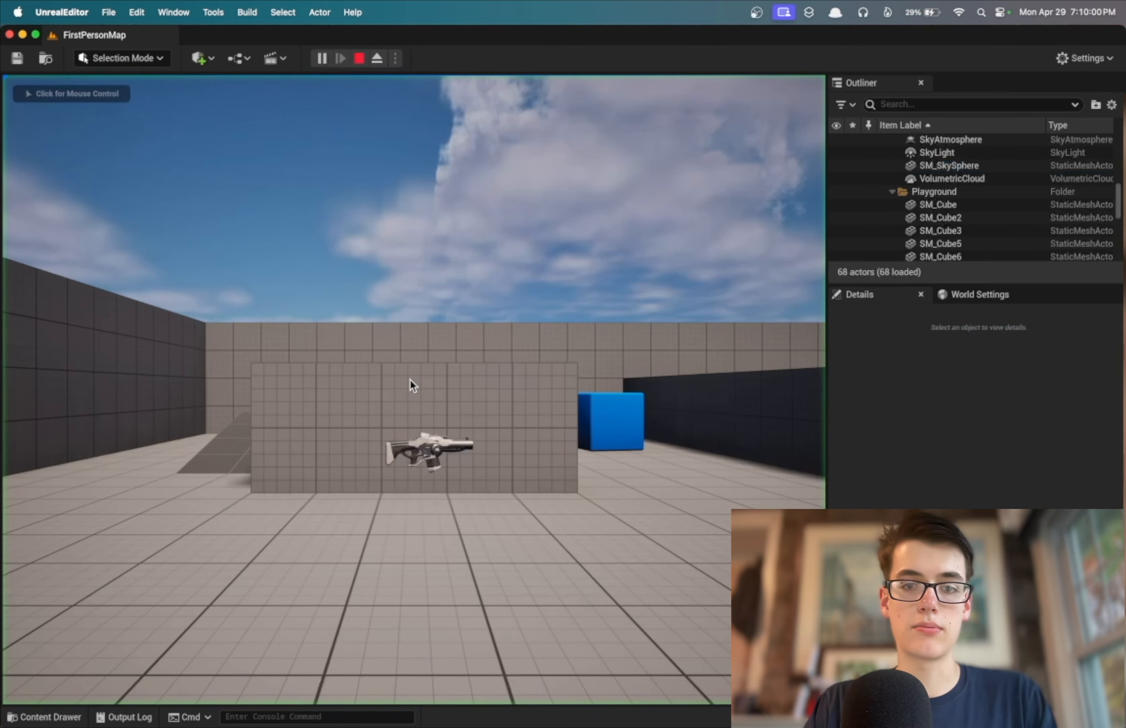
key("s")
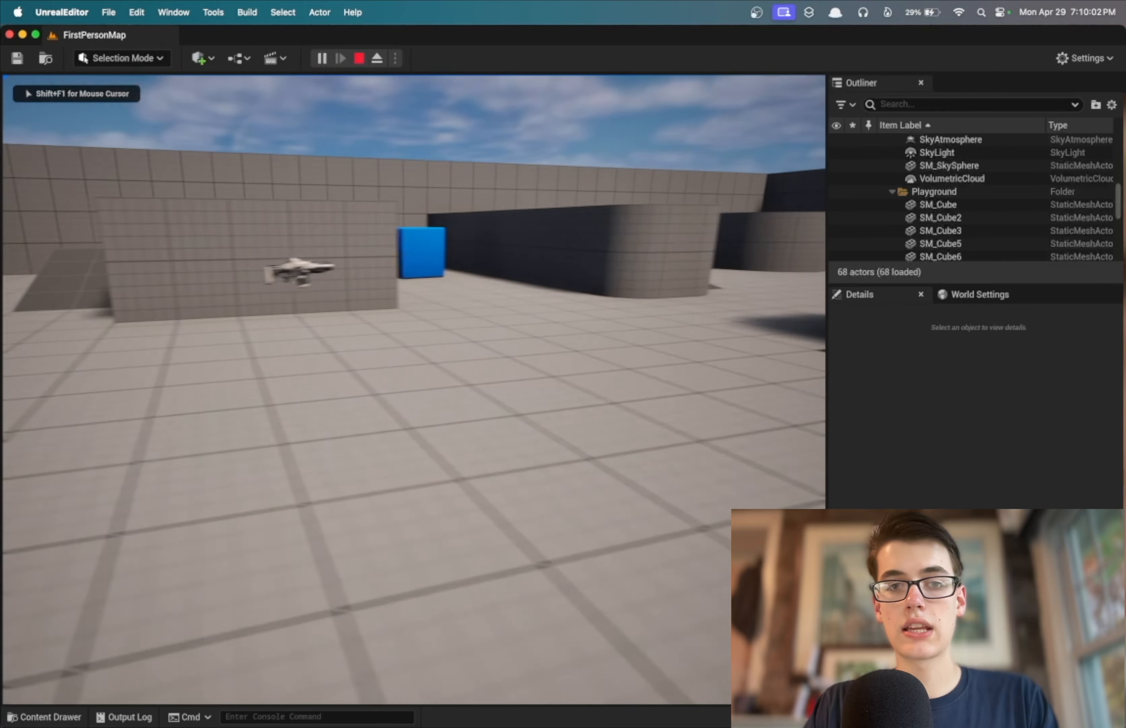
key("a")
key("w")
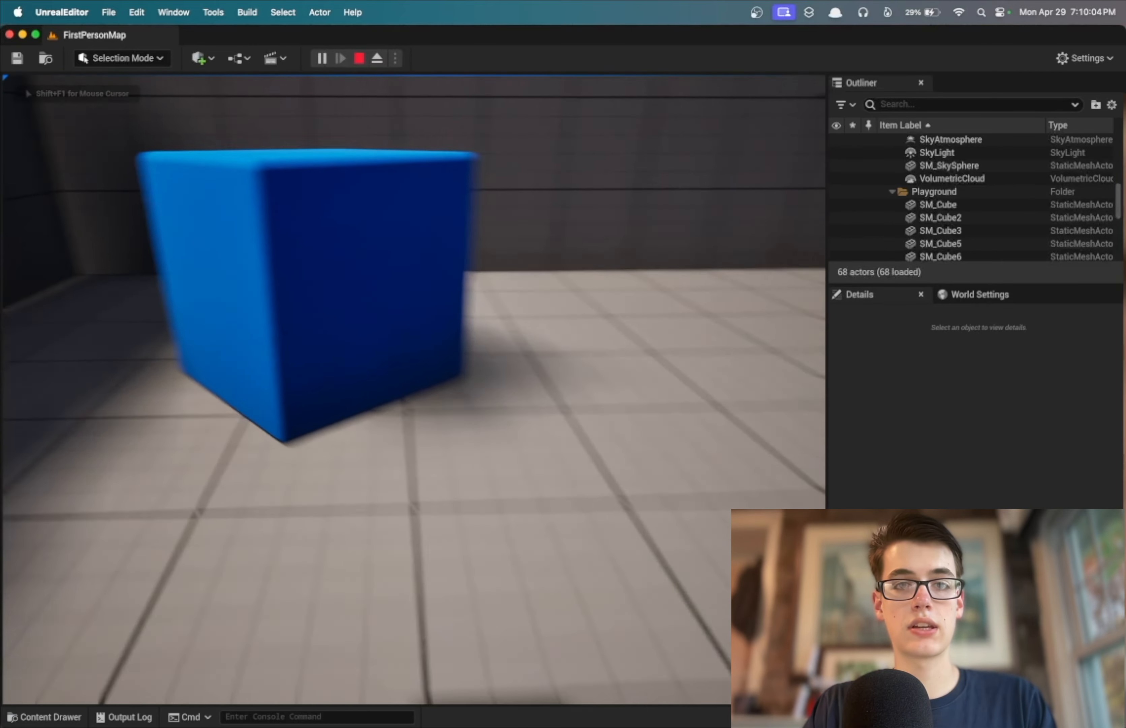
key("w")
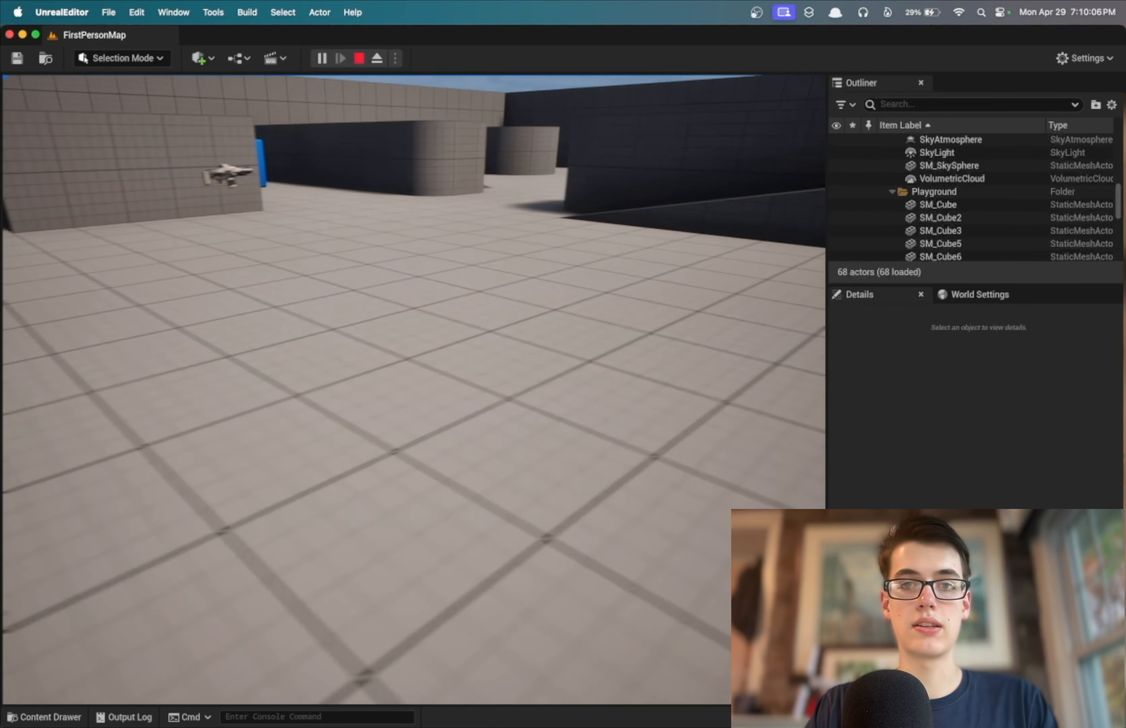
key("w")
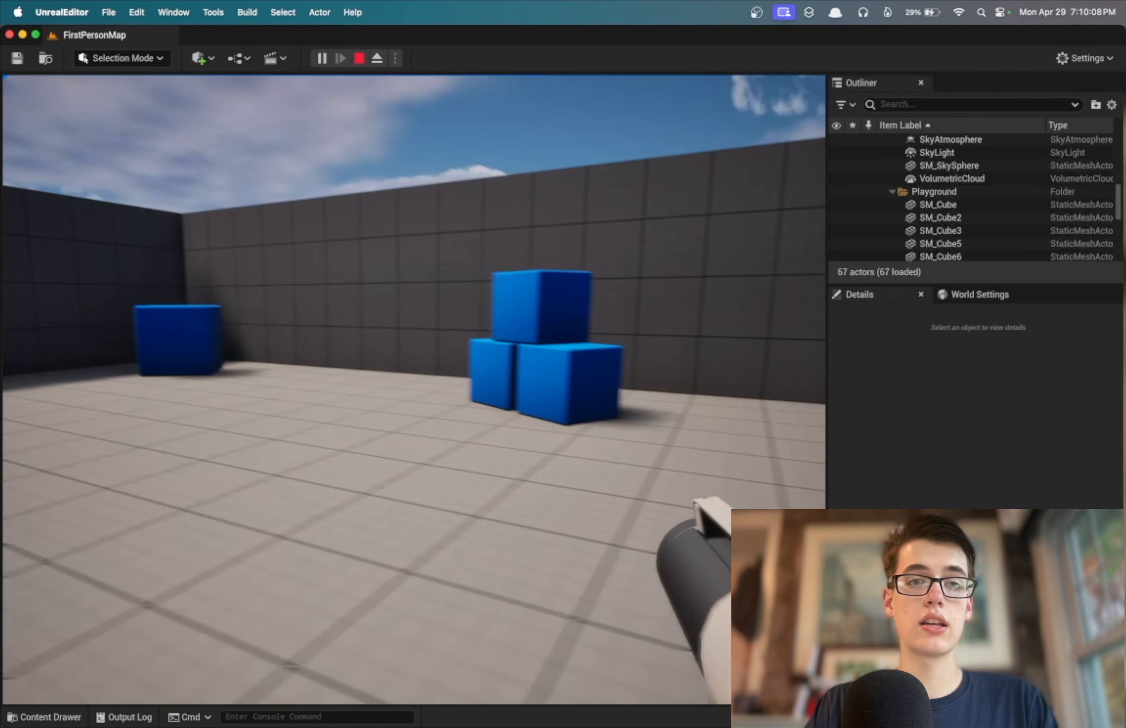
Walk up to the stacked blue cubes and shoot them repeatedly with the rifle
key("w")
left_click(414, 389)
left_click(413, 388)
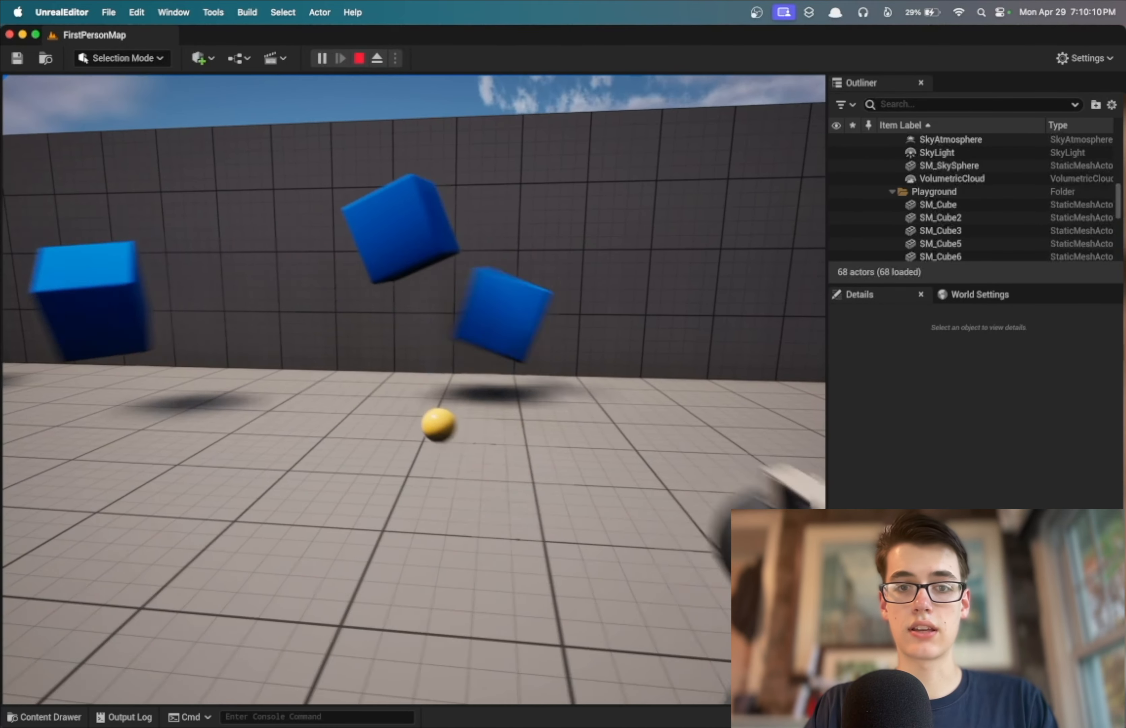
left_click(414, 388)
left_click(414, 389)
left_click(414, 388)
left_click(414, 389)
key("w")
left_click(414, 388)
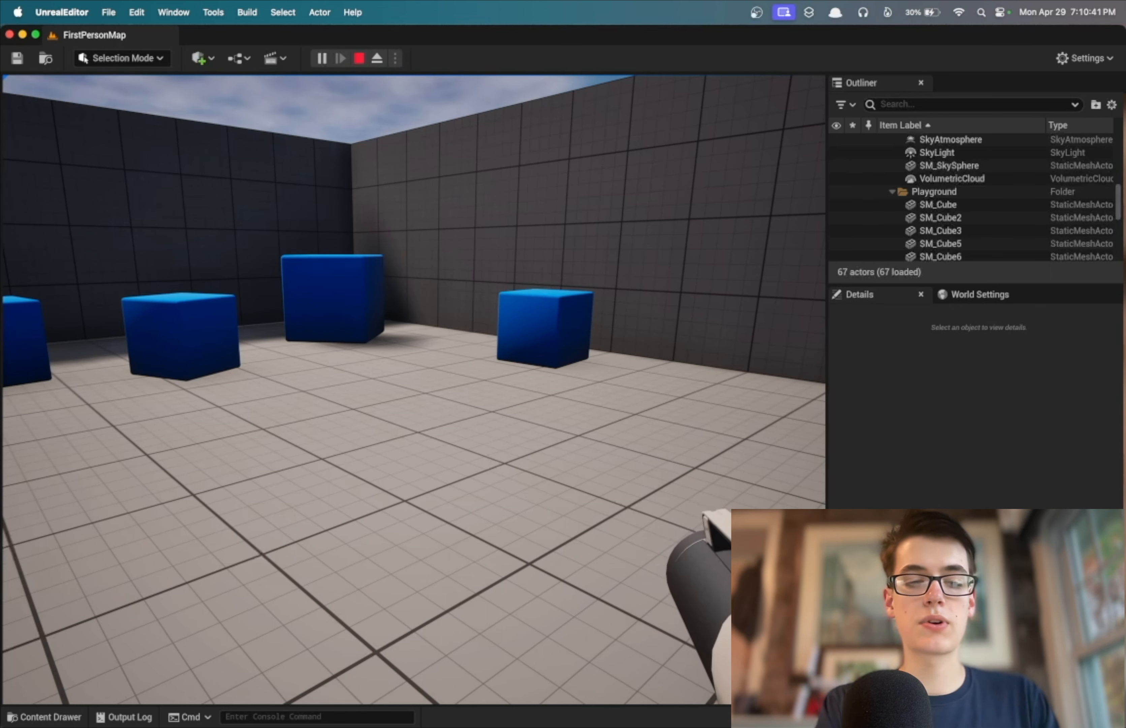
Release the mouse cursor, inspect the details of SkyLight and several Playground cubes plus the World Settings, and stop the play session
key("shift+F1")
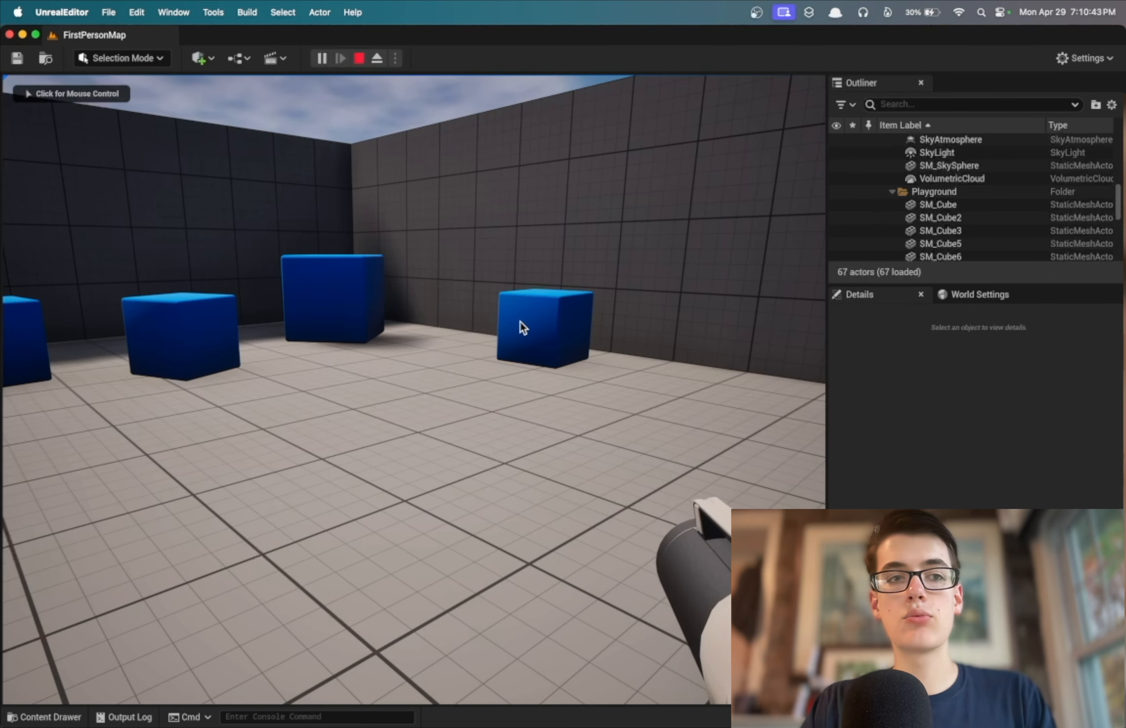
left_click(948, 153)
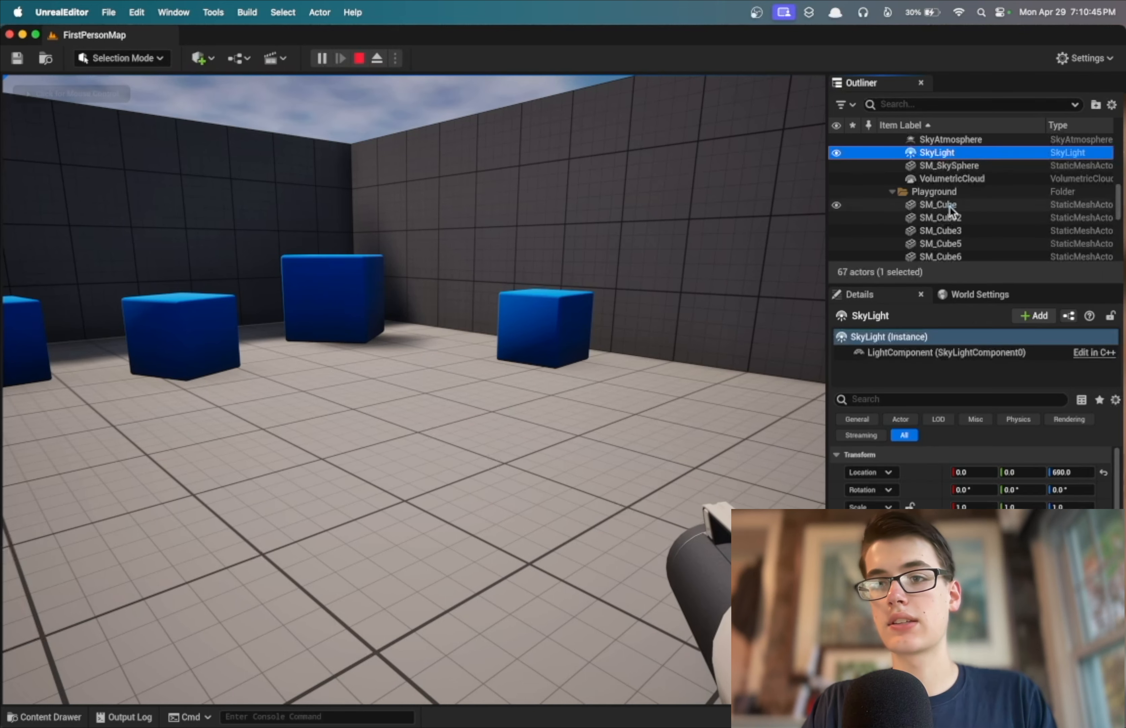
left_click(950, 206)
left_click(969, 220)
left_click(949, 232)
left_click(987, 294)
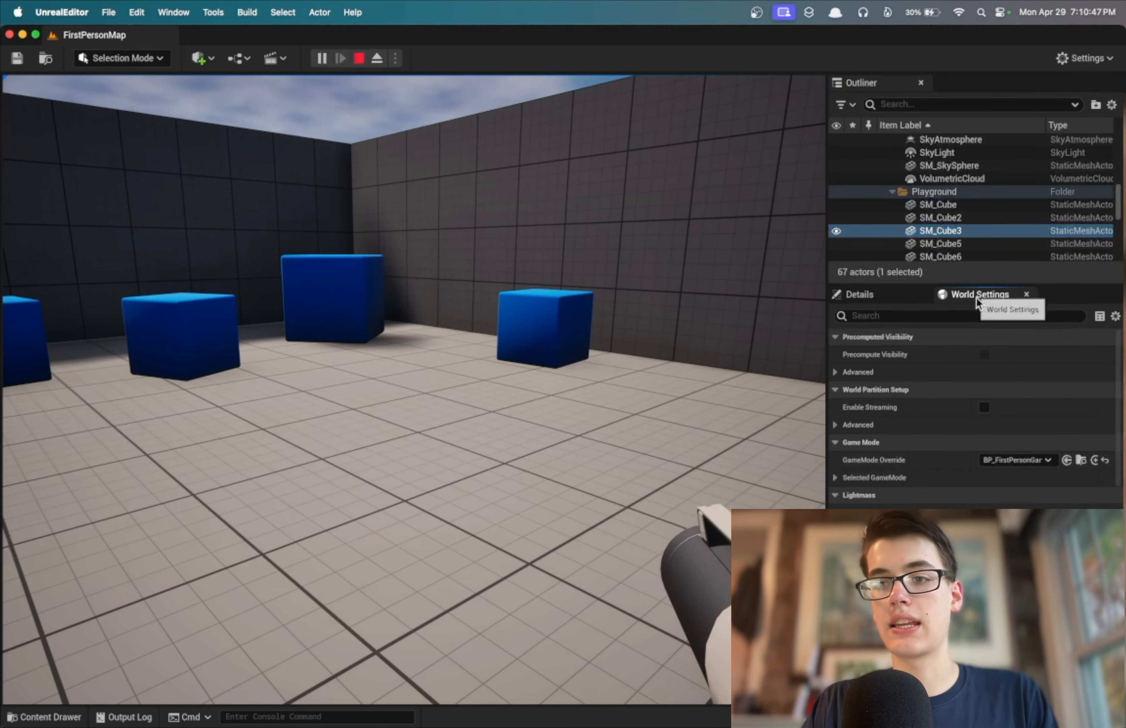
left_click(870, 294)
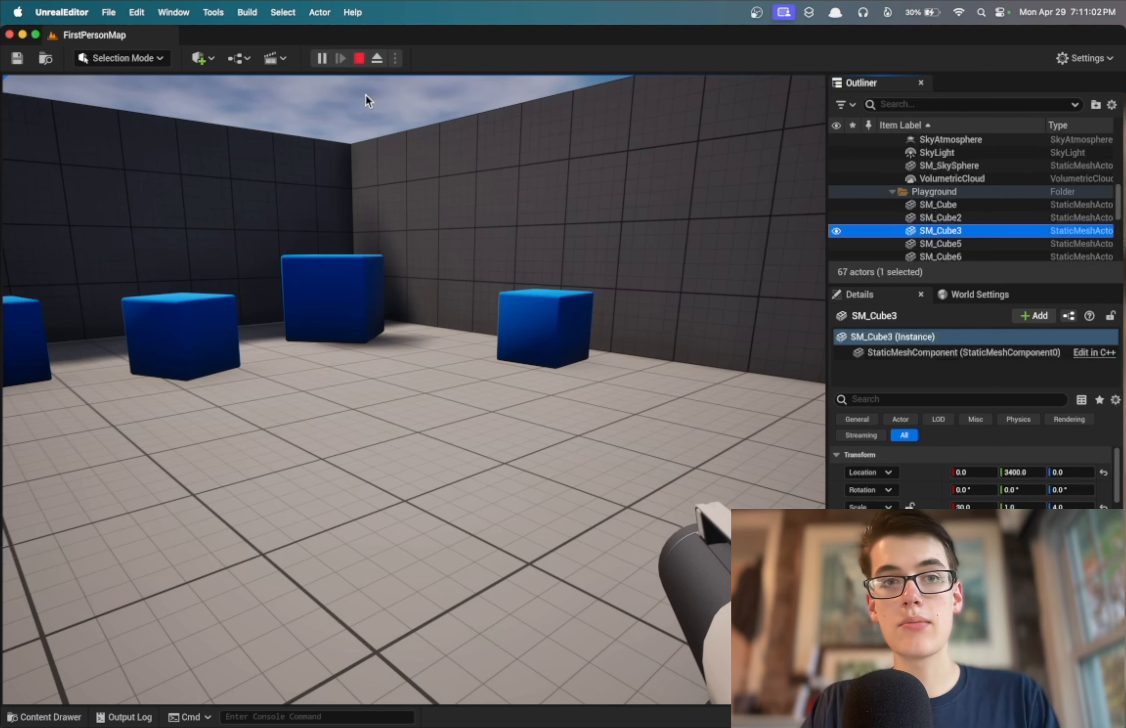
left_click(358, 57)
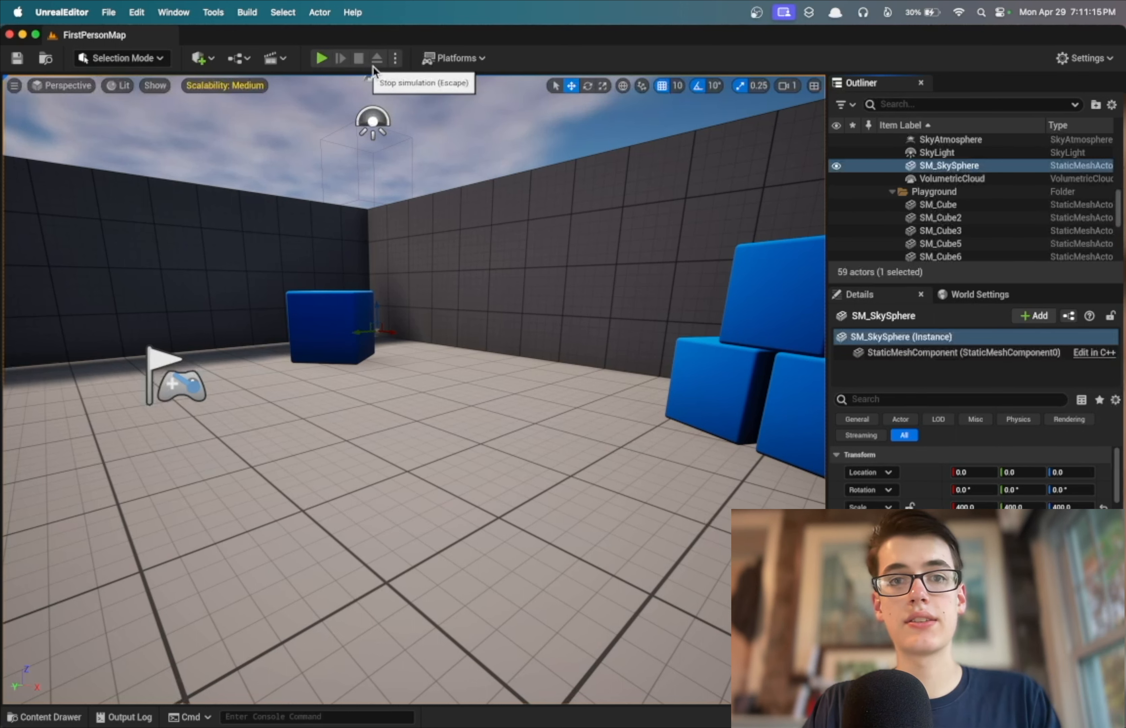
Set the player to spawn at the current camera location, with the camera pulled back above the arena
left_click(396, 57)
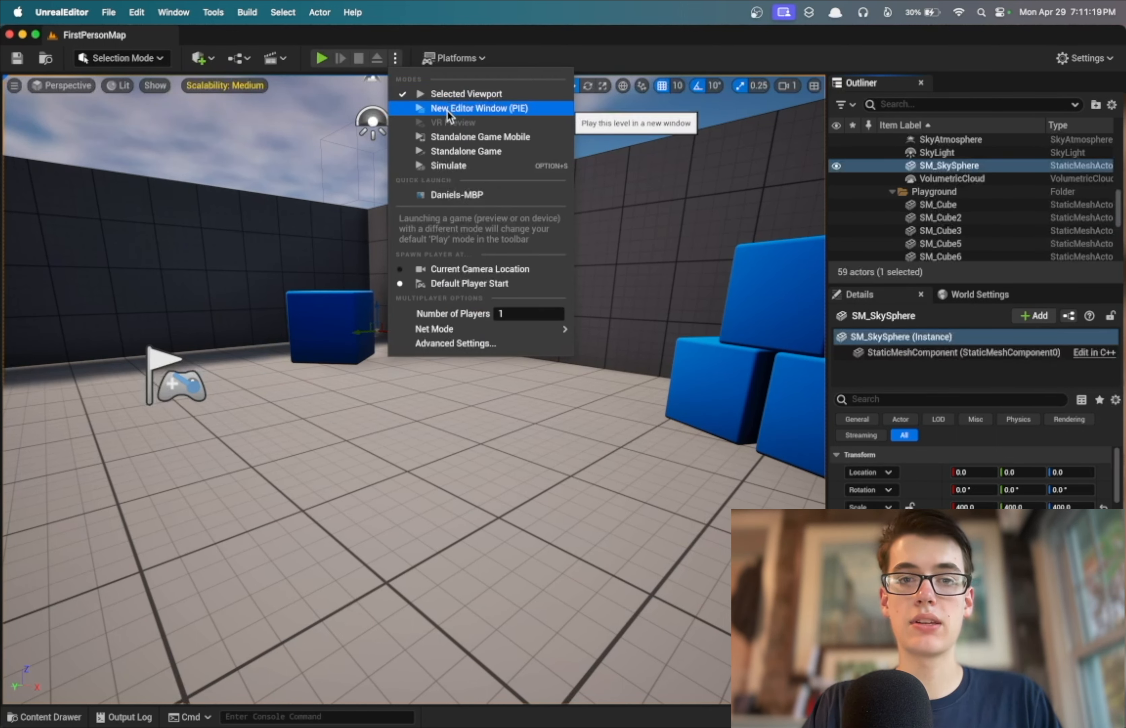
left_click(469, 268)
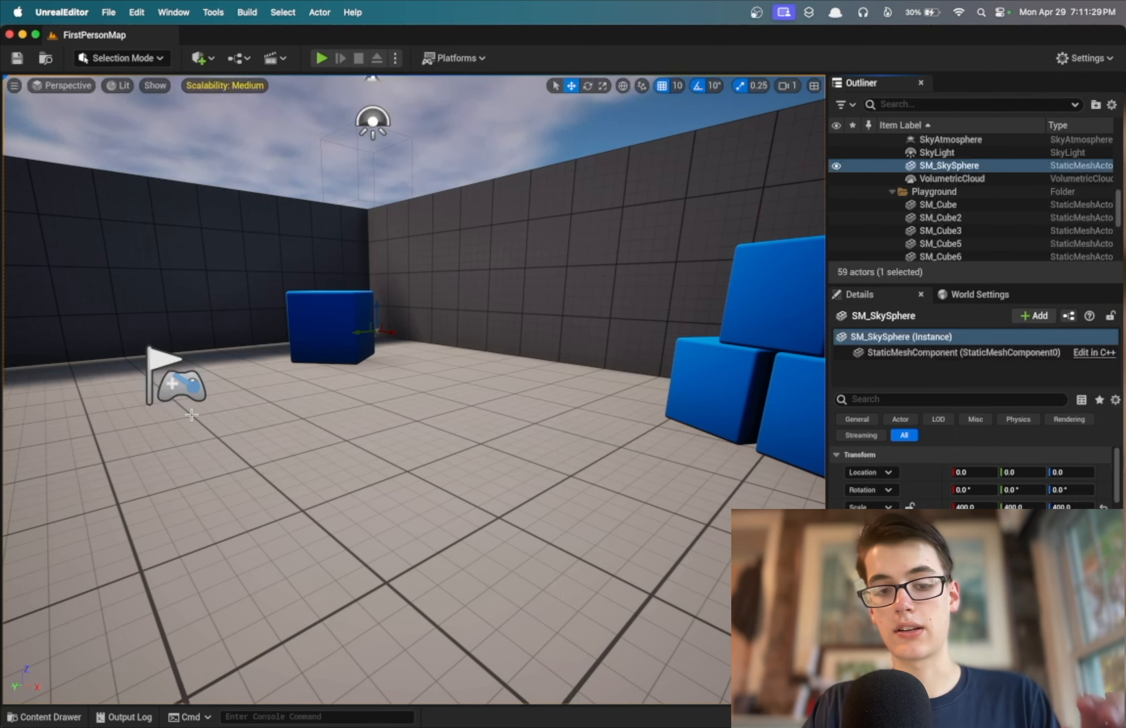
scroll(415, 389, "down", 15)
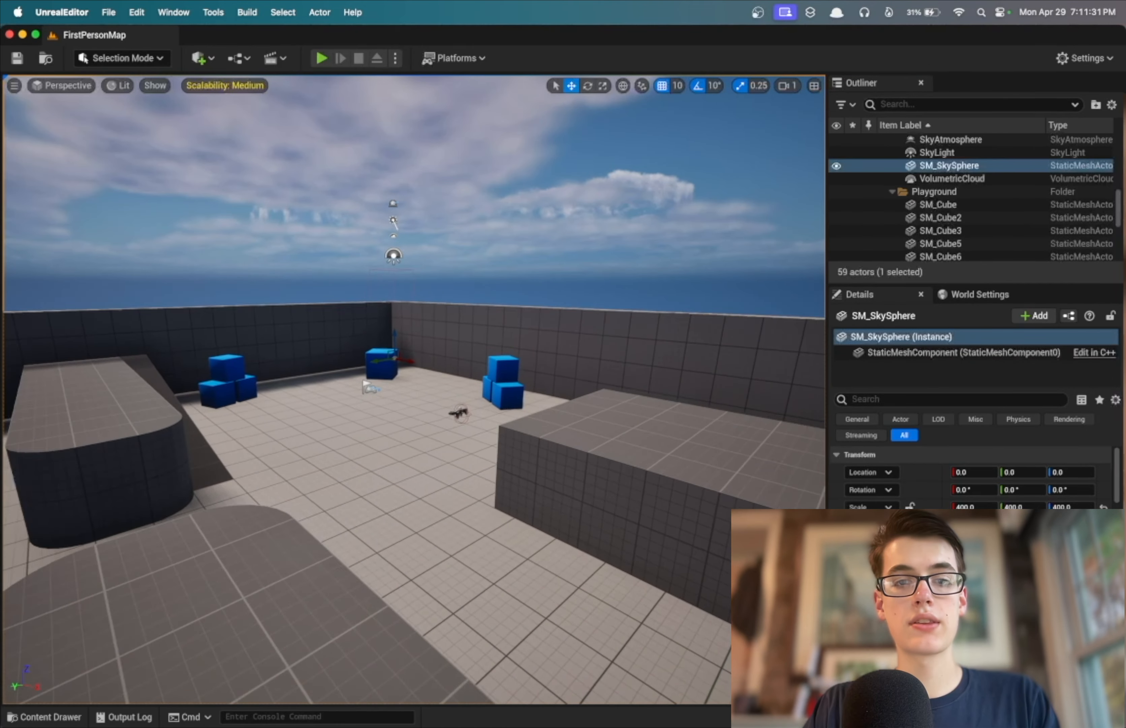
scroll(414, 390, "up", 2)
scroll(365, 560, "up", 2)
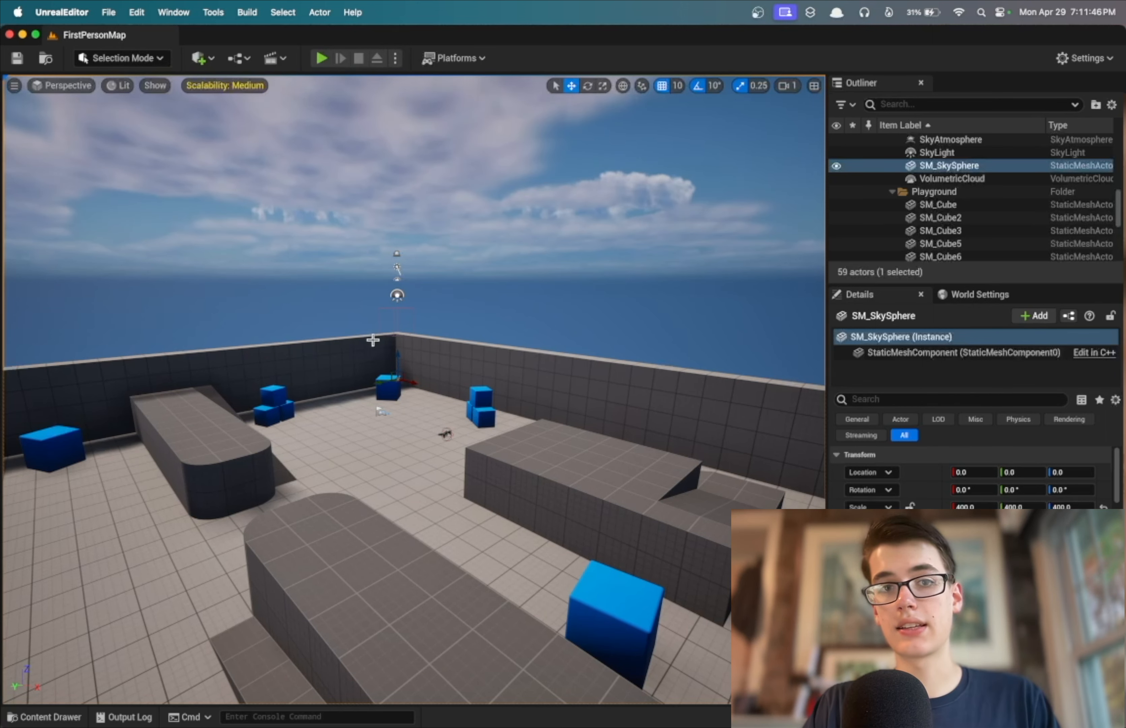
Play the level in a new editor window (PIE) and walk forward through the arena
left_click(396, 59)
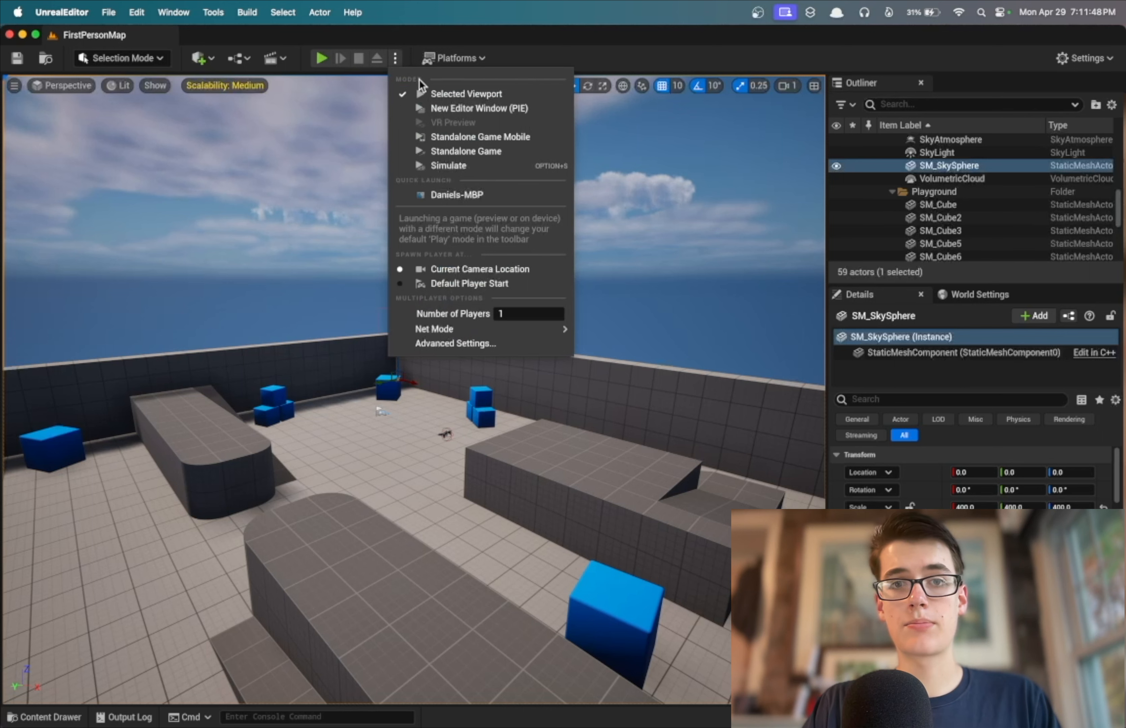
left_click(470, 108)
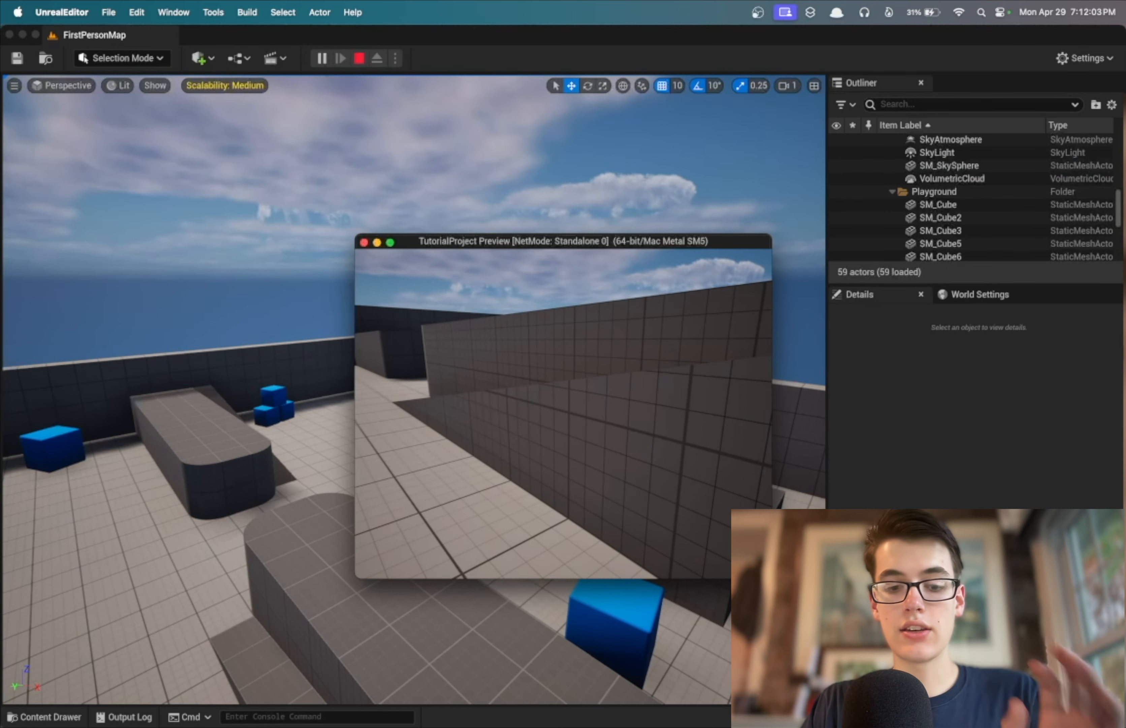
key("w")
key("w")
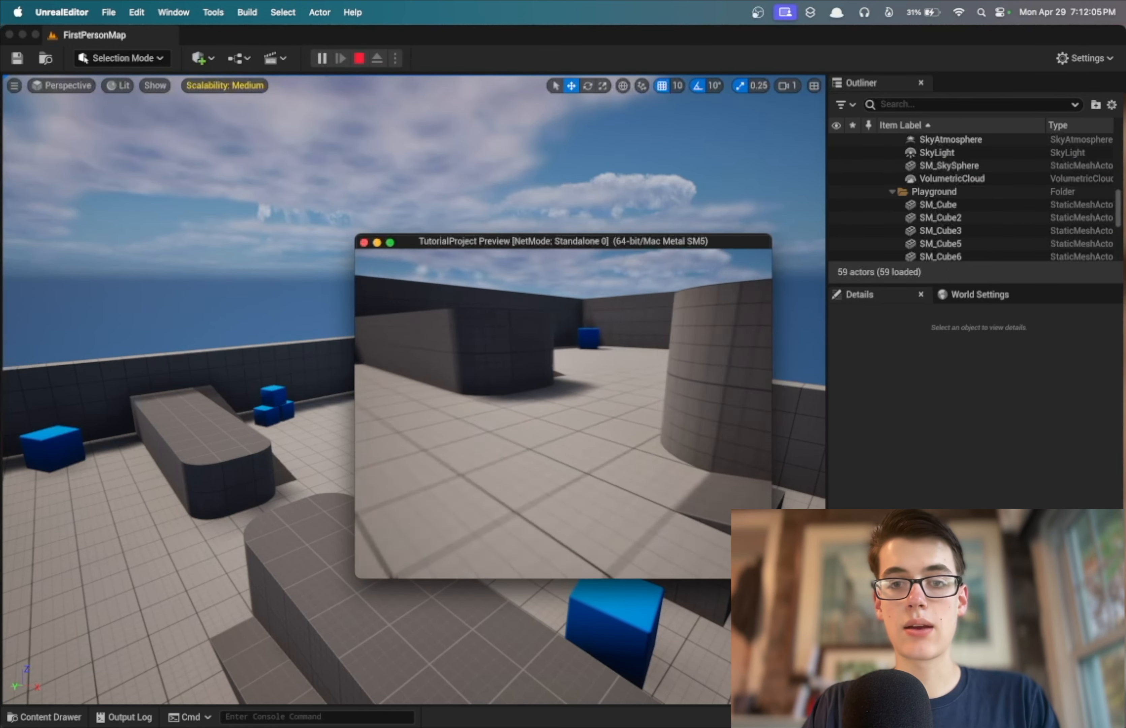
key("w")
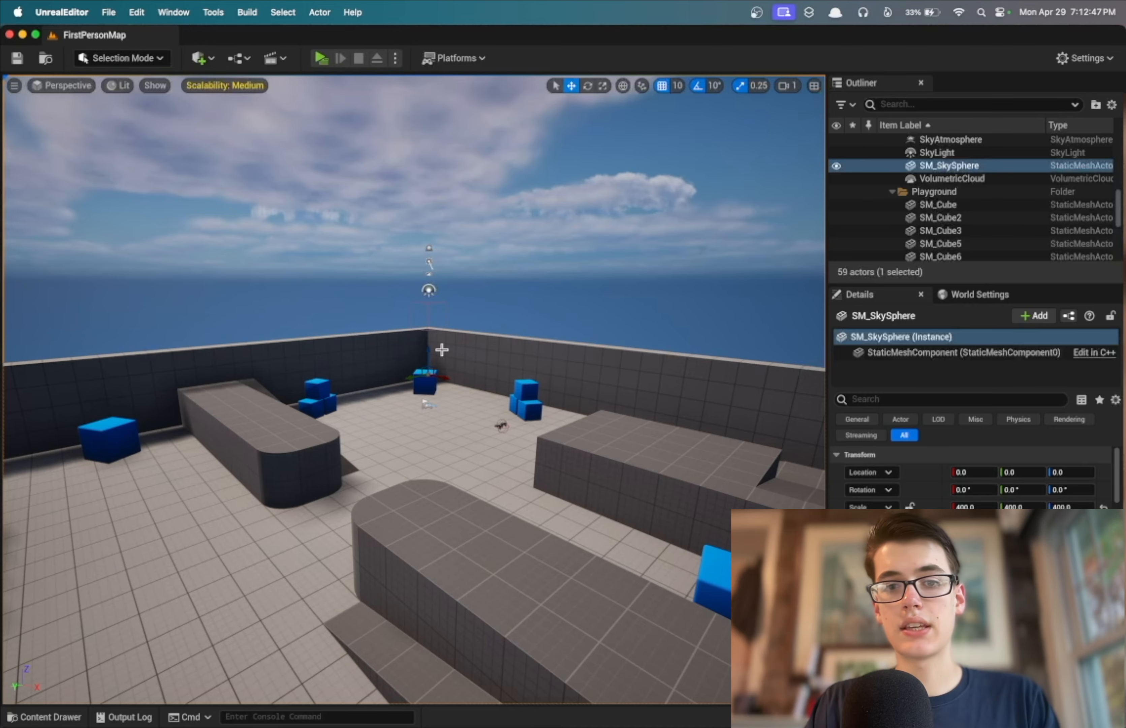
Fly the viewport camera forward, backward and sideways around the arena while turning the view
right_click_drag(413, 390, 171, 407)
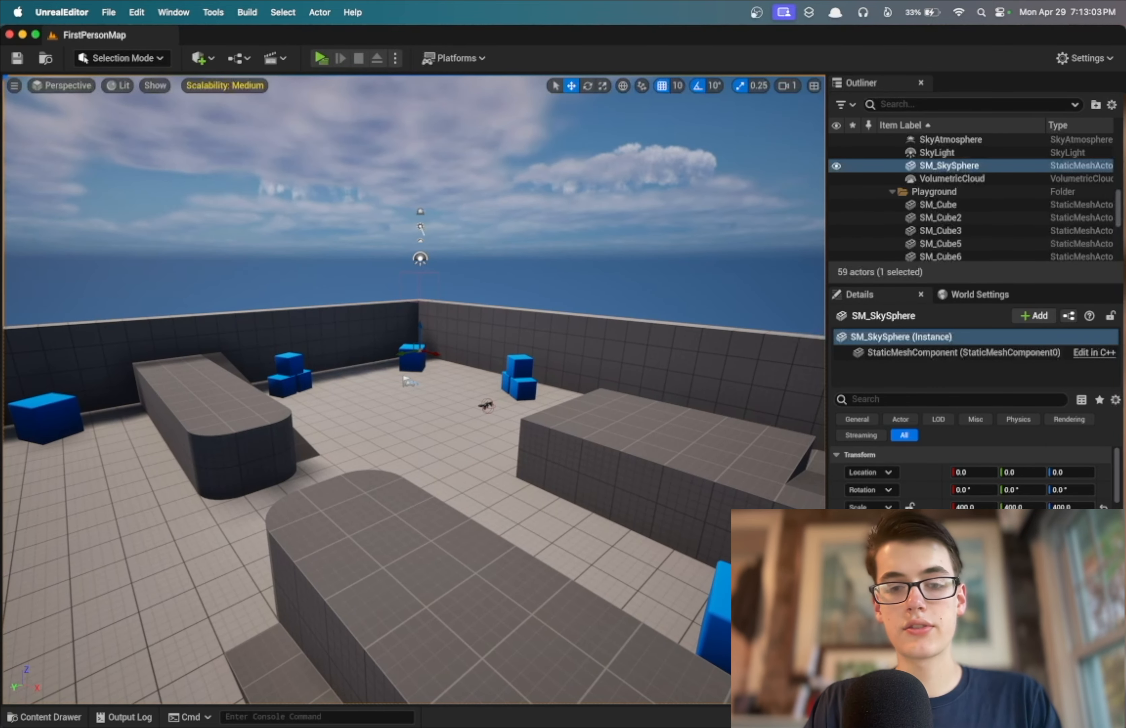
right_click_drag(411, 378, 398, 382)
key("s")
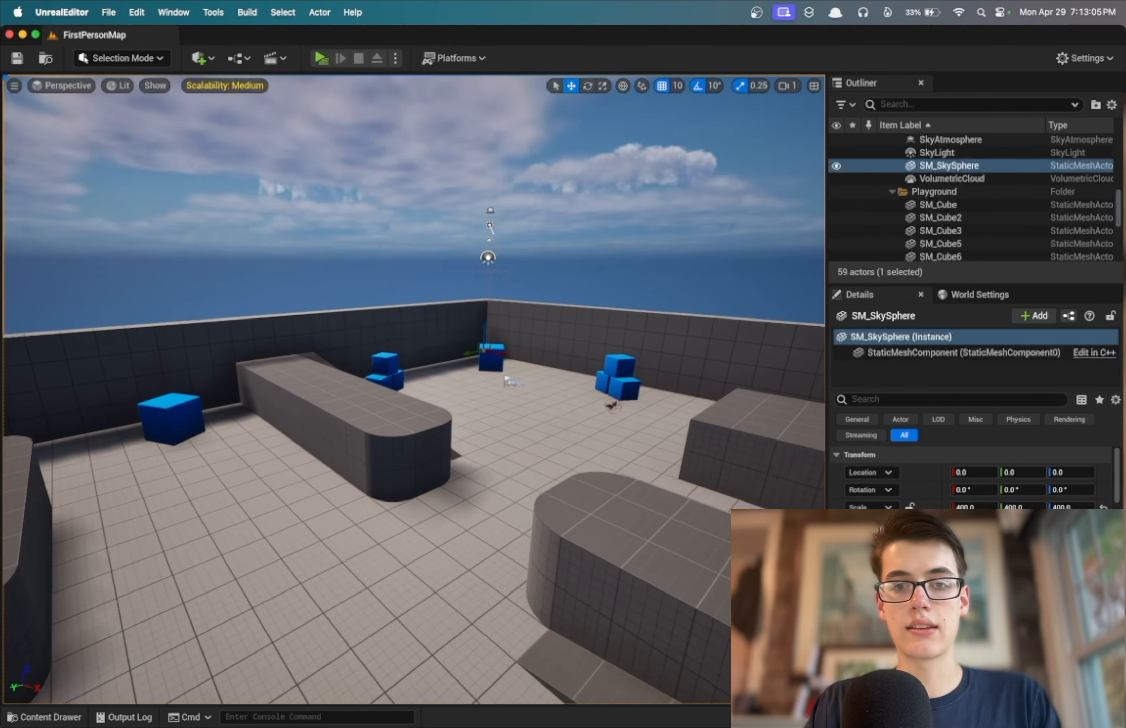
key("d")
key("a")
key("d")
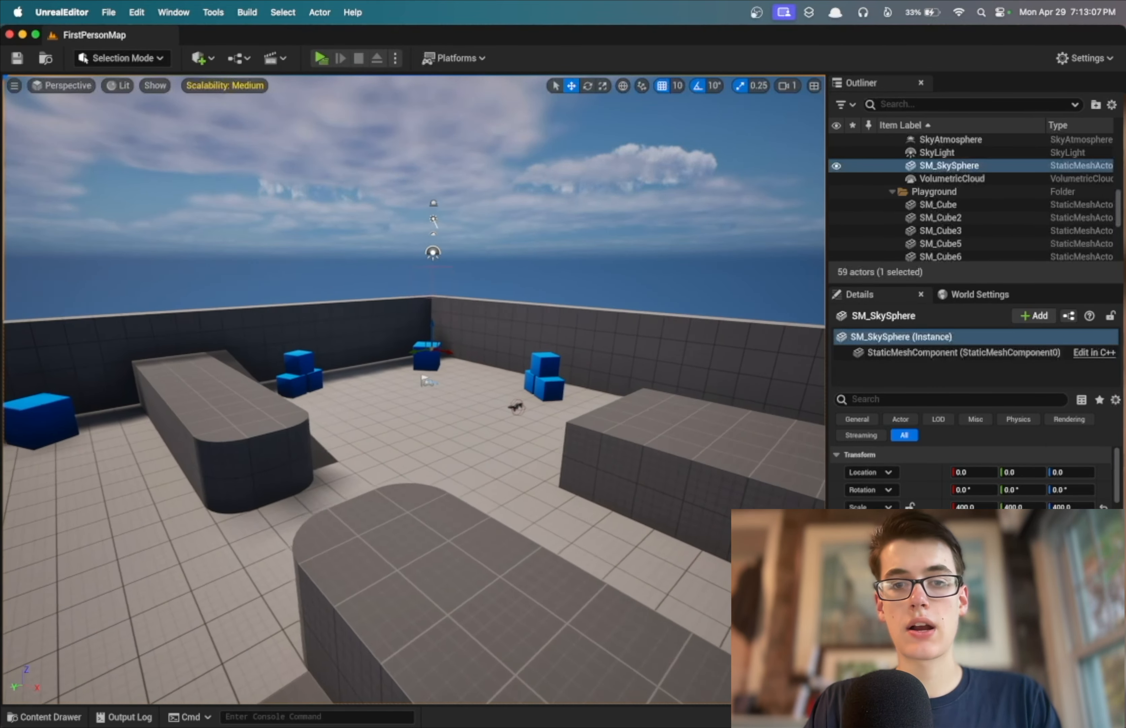
key("s")
right_click_drag(398, 382, 38, 378)
key("s")
key("w")
key("w")
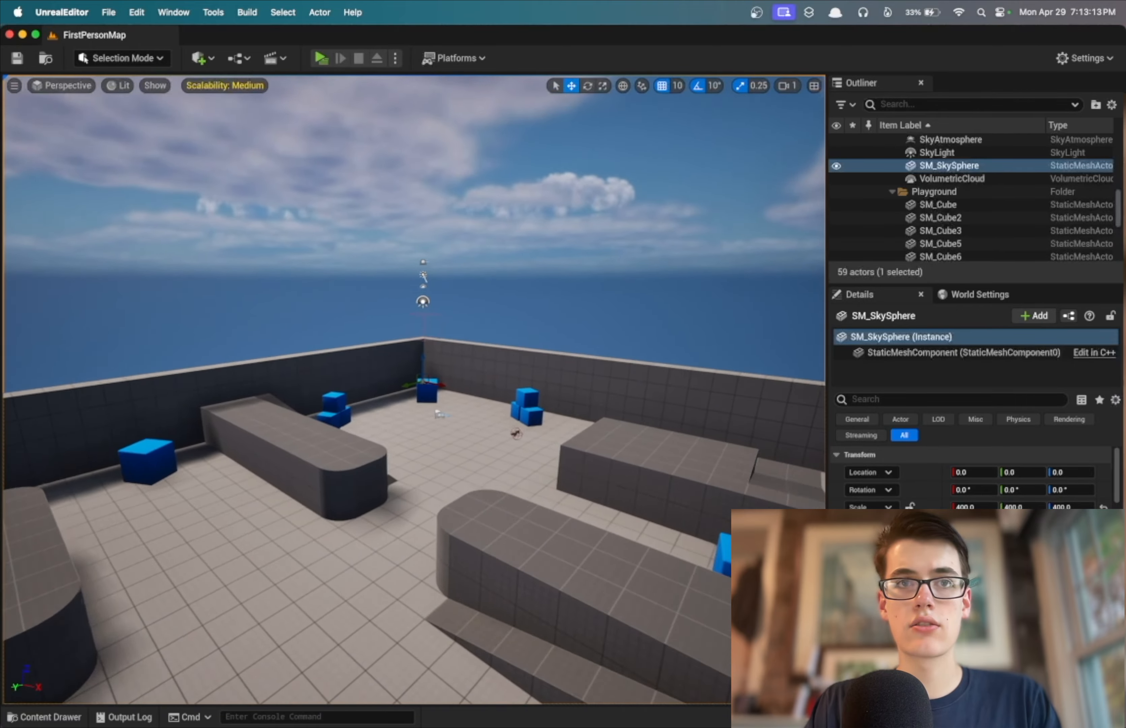
key("a")
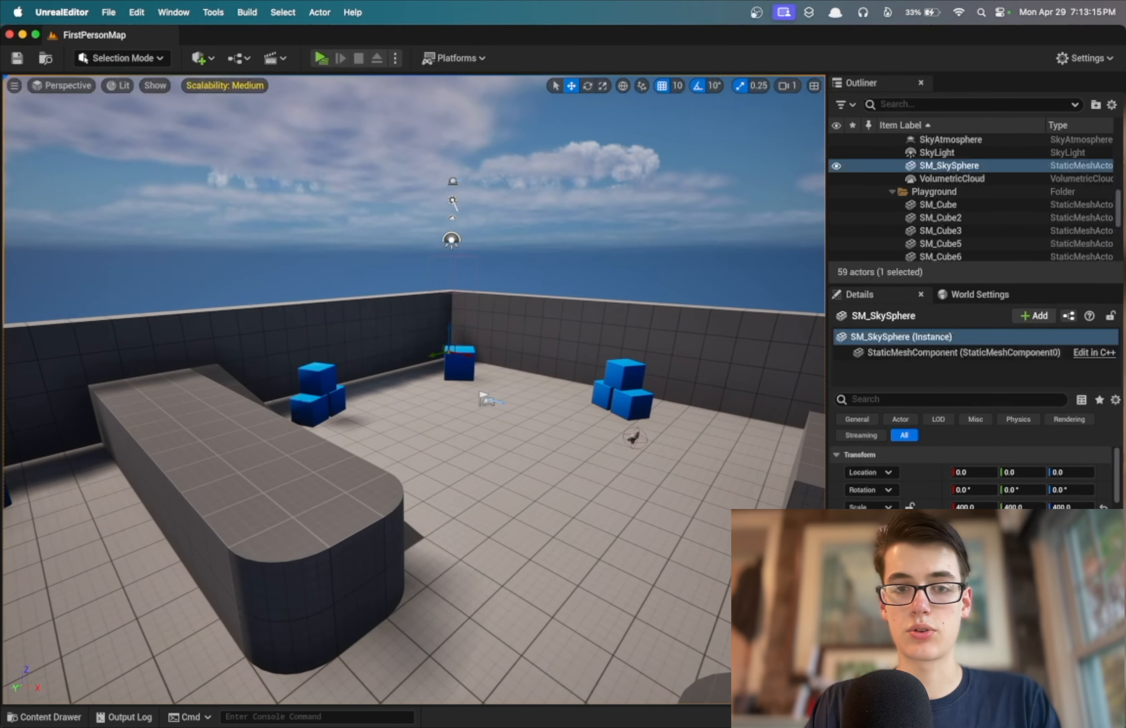
Raise and lower the viewport camera repeatedly above the arena
key("e")
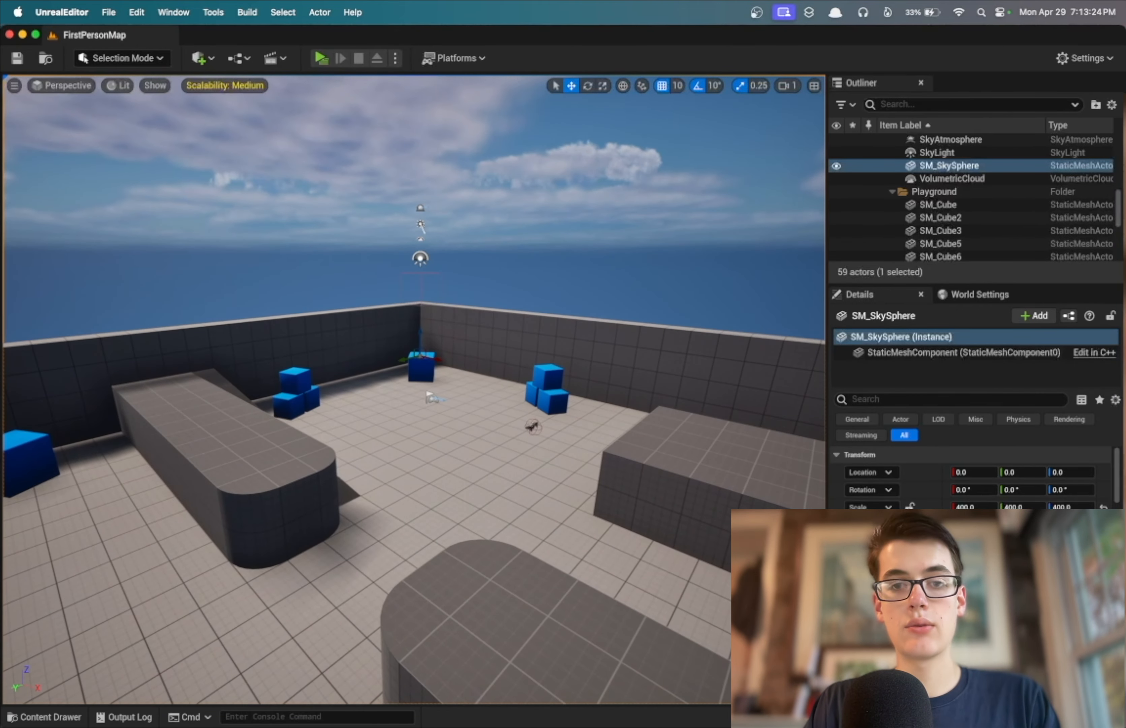
key("q")
key("e")
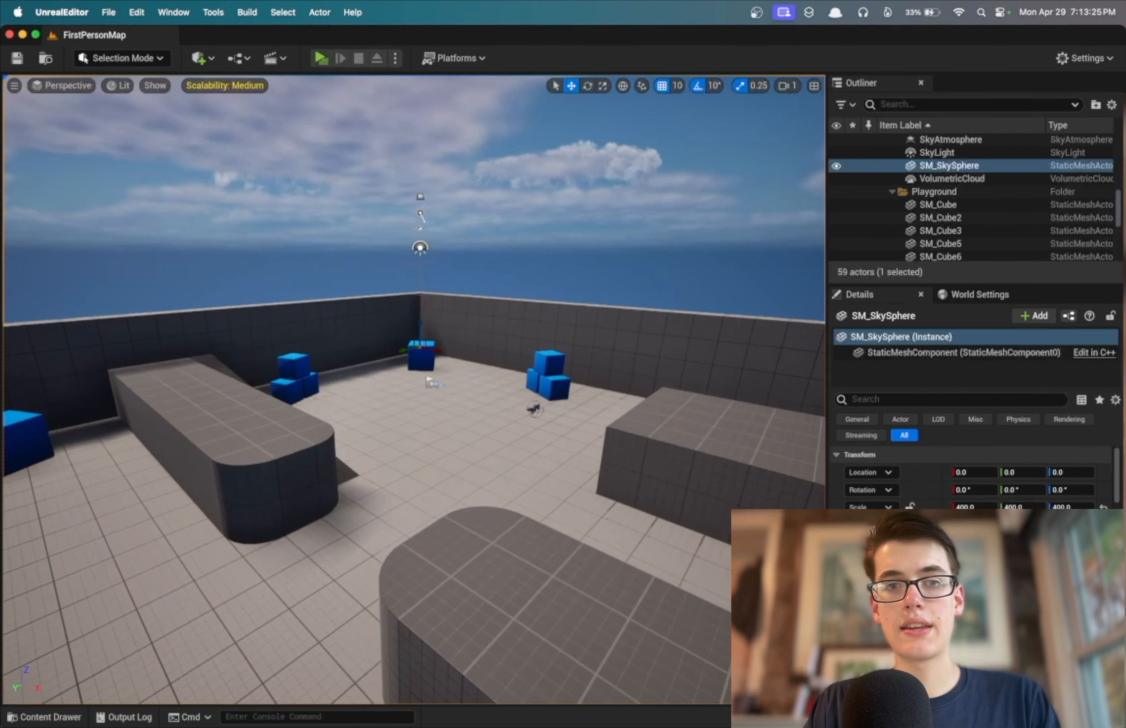
key("q")
key("e")
key("q")
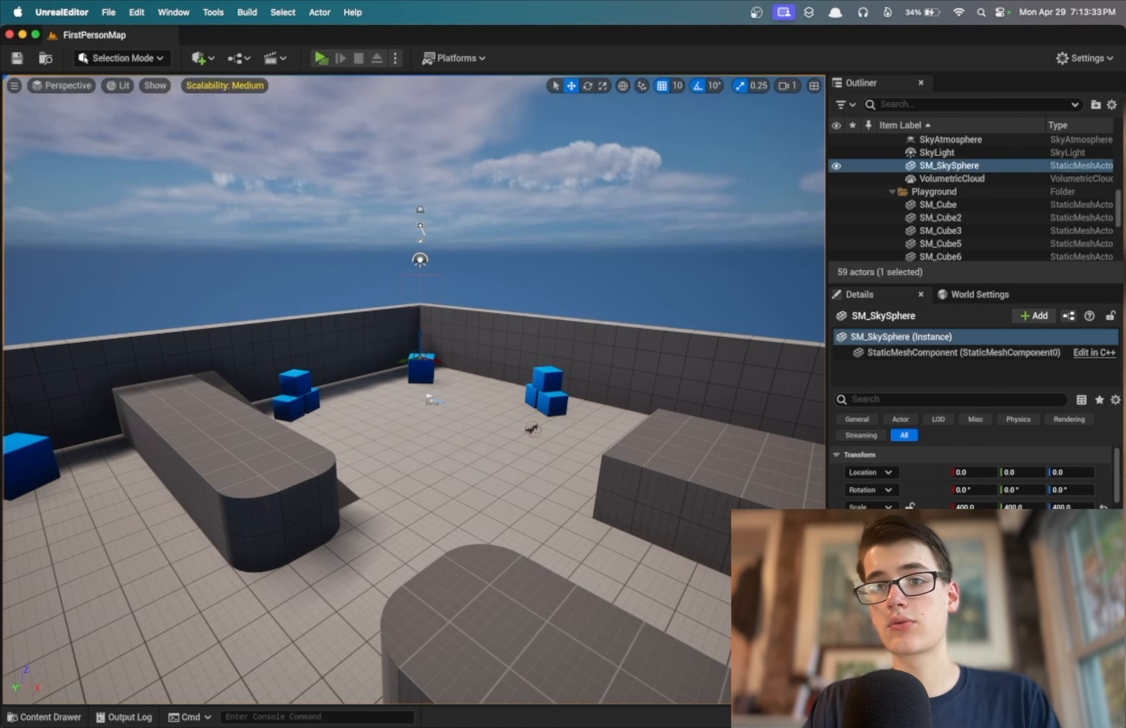
Set the viewport camera speed to 3
scroll(441, 380, "up", 2)
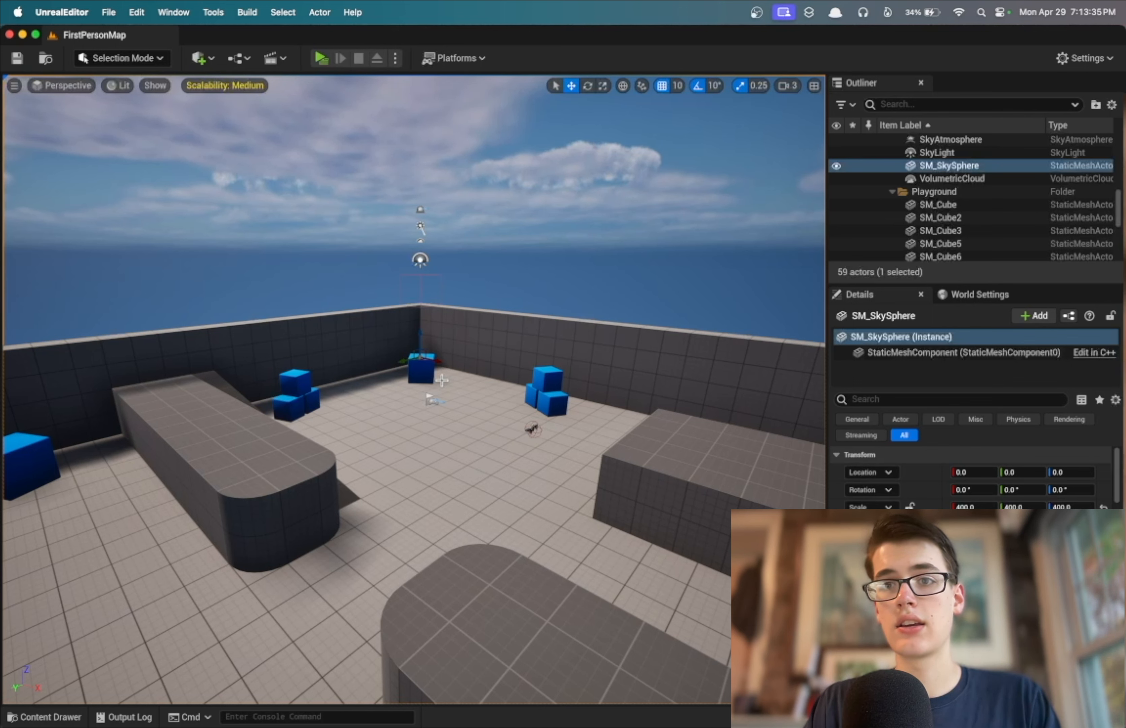
left_click(790, 87)
mouse_move(826, 117)
left_mouse_down()
mouse_move(786, 114)
mouse_move(832, 117)
left_mouse_up()
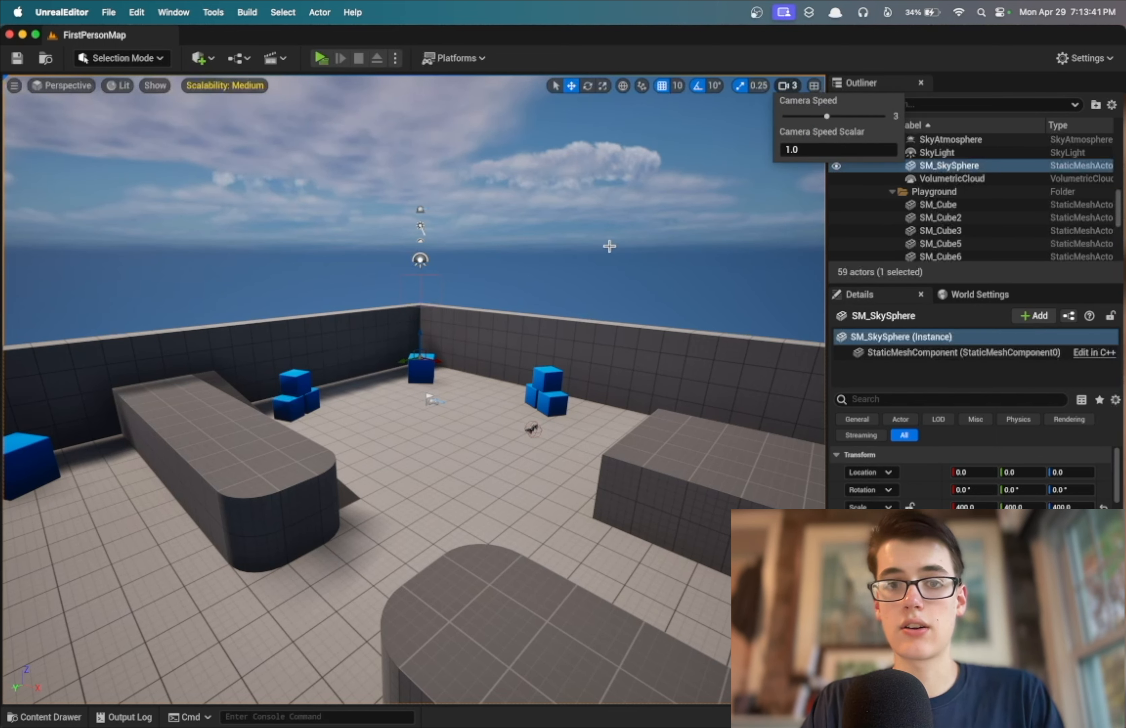
left_click(545, 280)
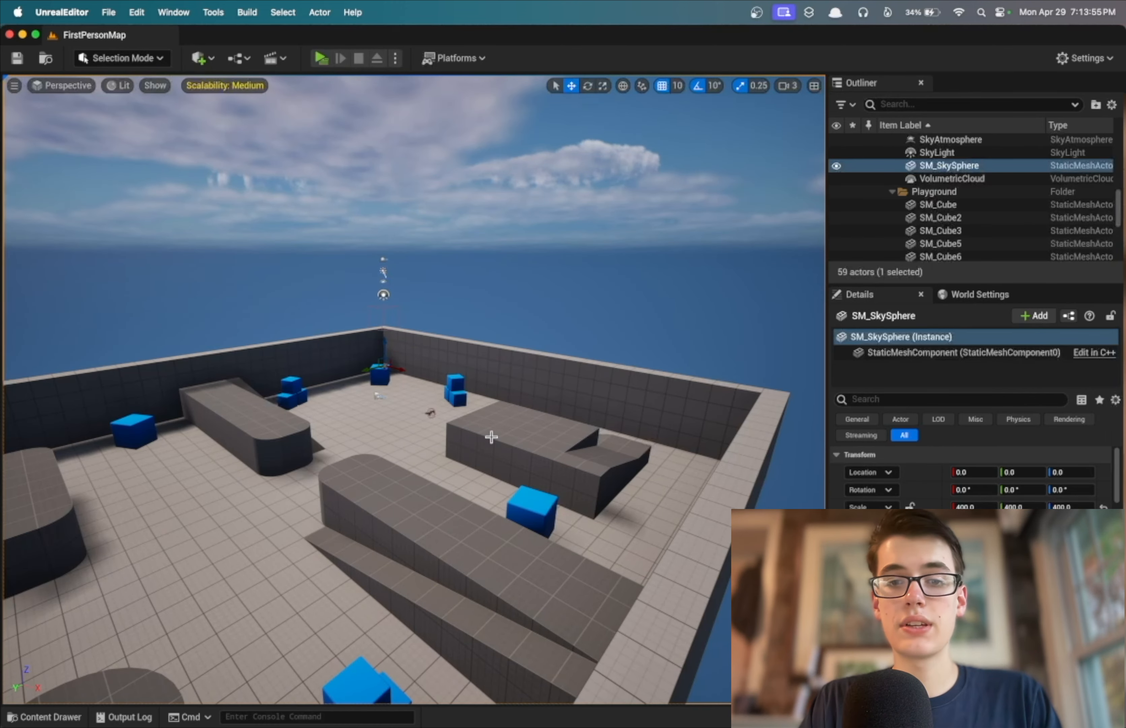
Focus the view on the SM_Cube4 block, orbit around it, and select the distant SM_Cube3 wall
left_click(491, 436)
key("f")
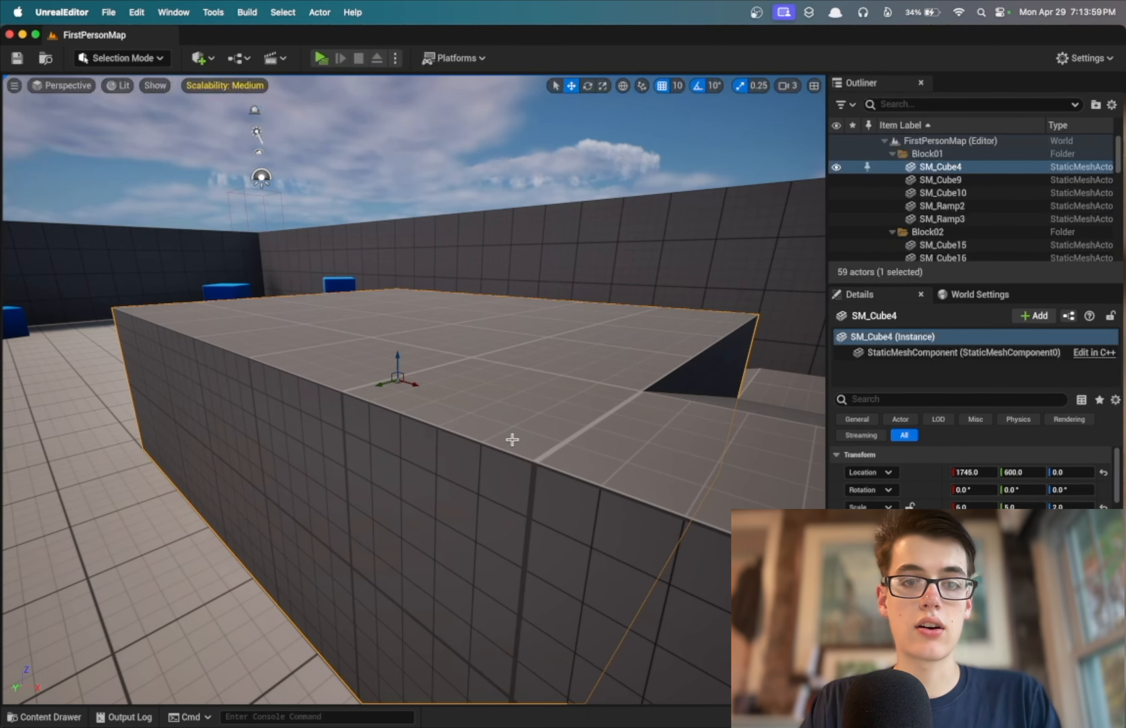
right_click_drag(511, 440, 512, 440)
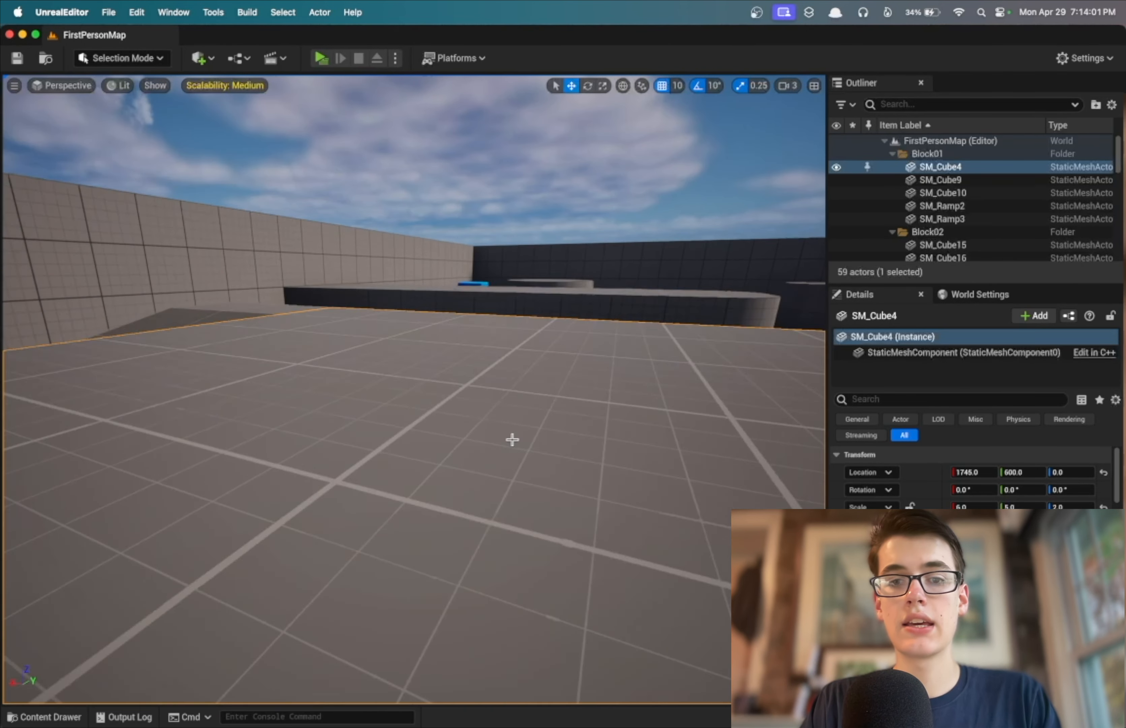
scroll(512, 440, "down", 5)
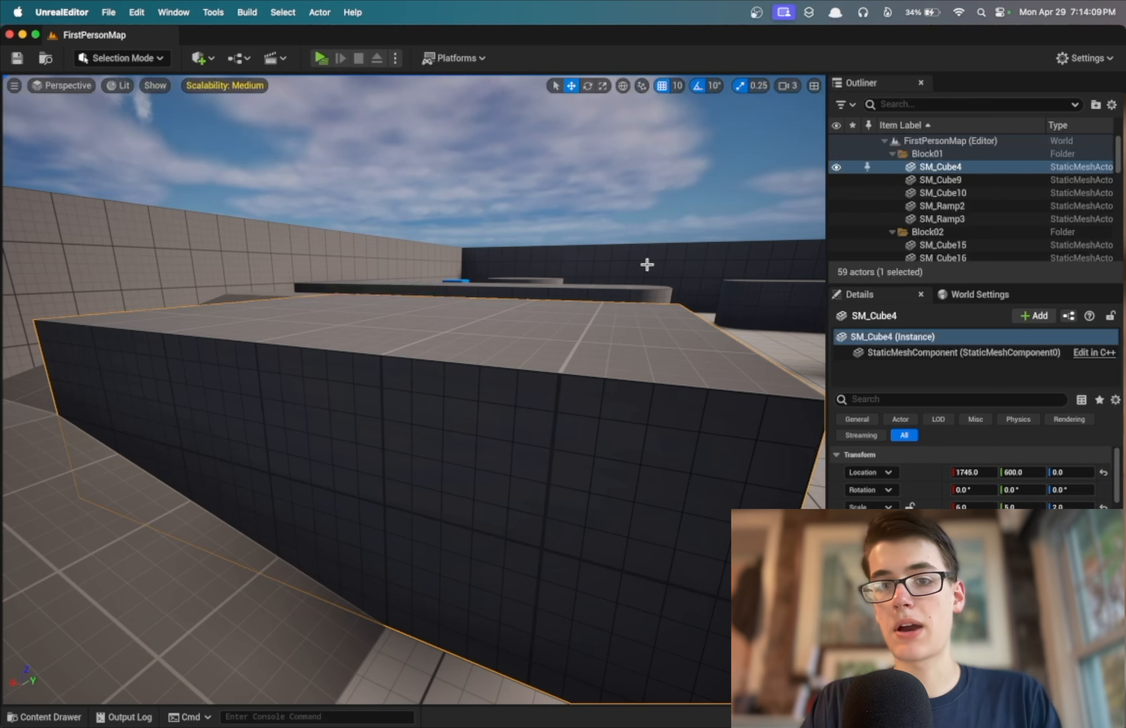
left_click(647, 264)
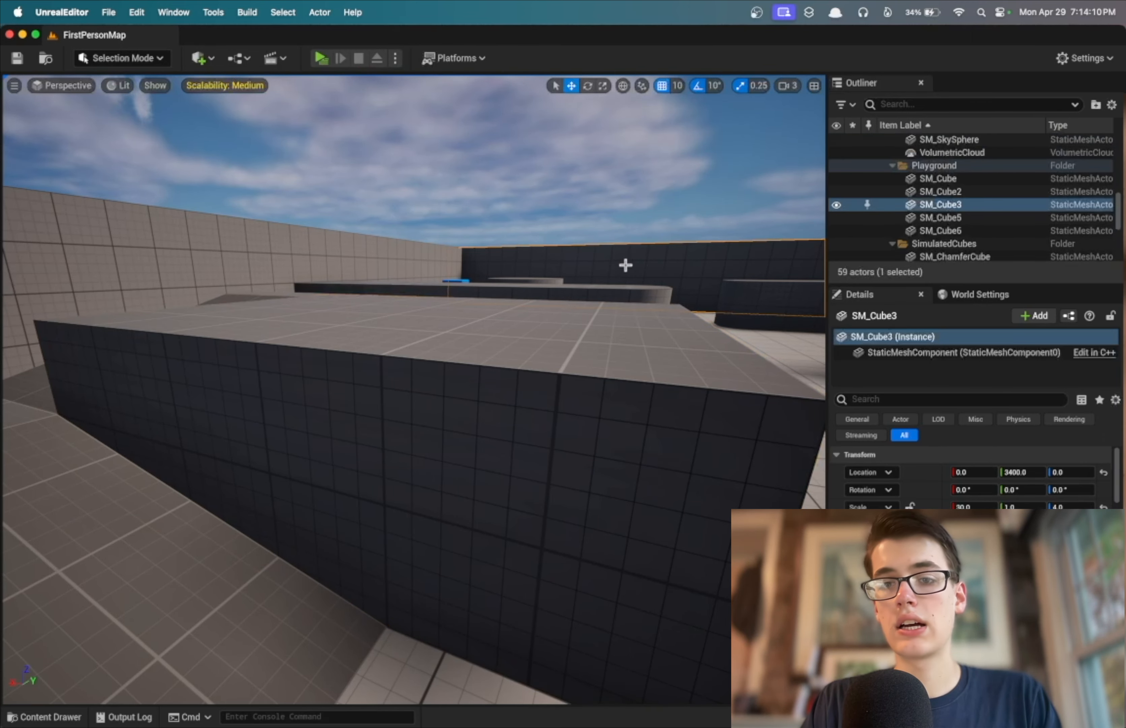
Focus the view on the SM_Cube3 wall, and inspect the level in the Right and Top orthographic views
key("f")
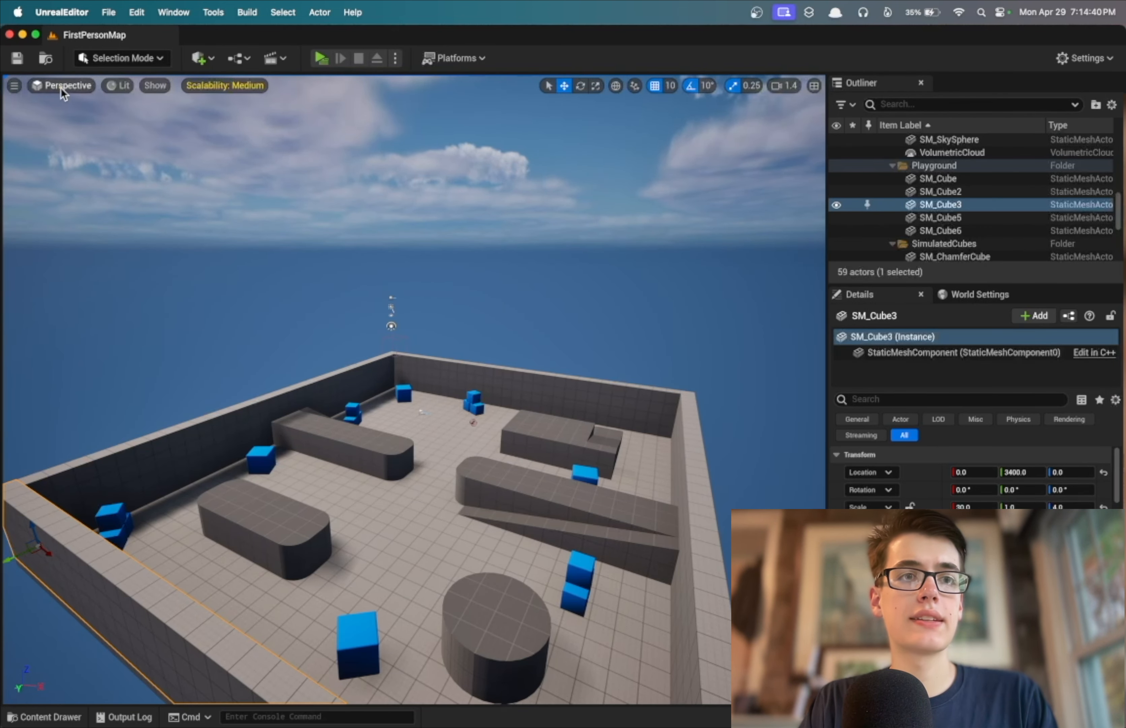
left_click(60, 86)
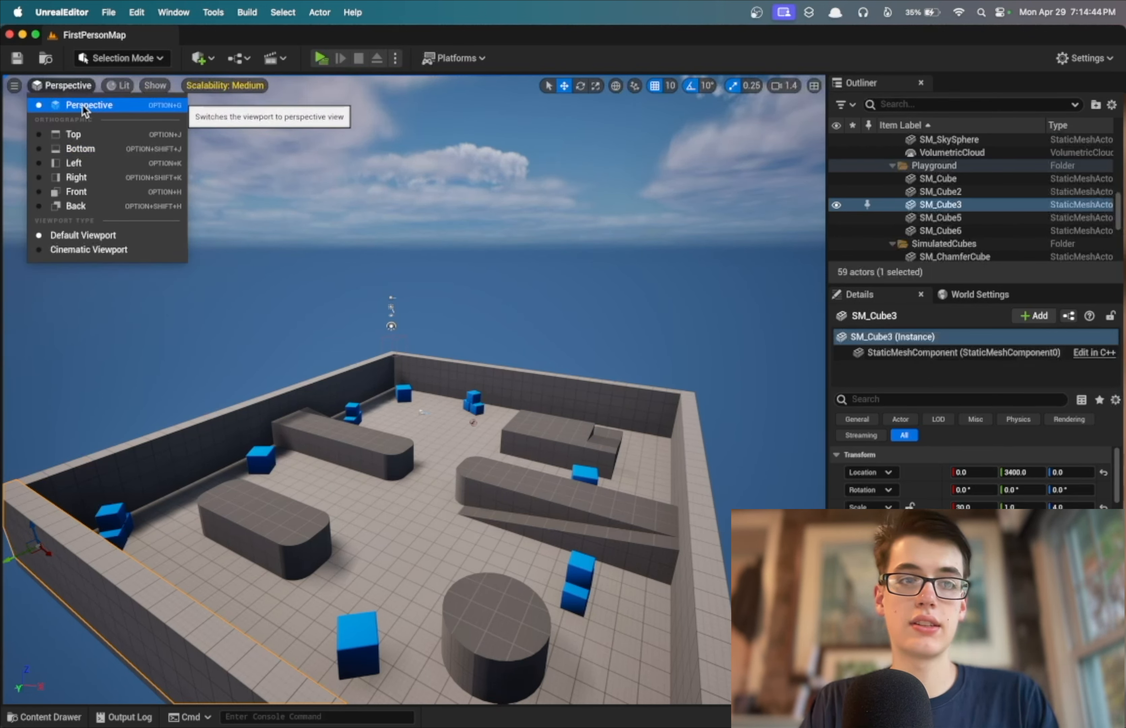
left_click(78, 181)
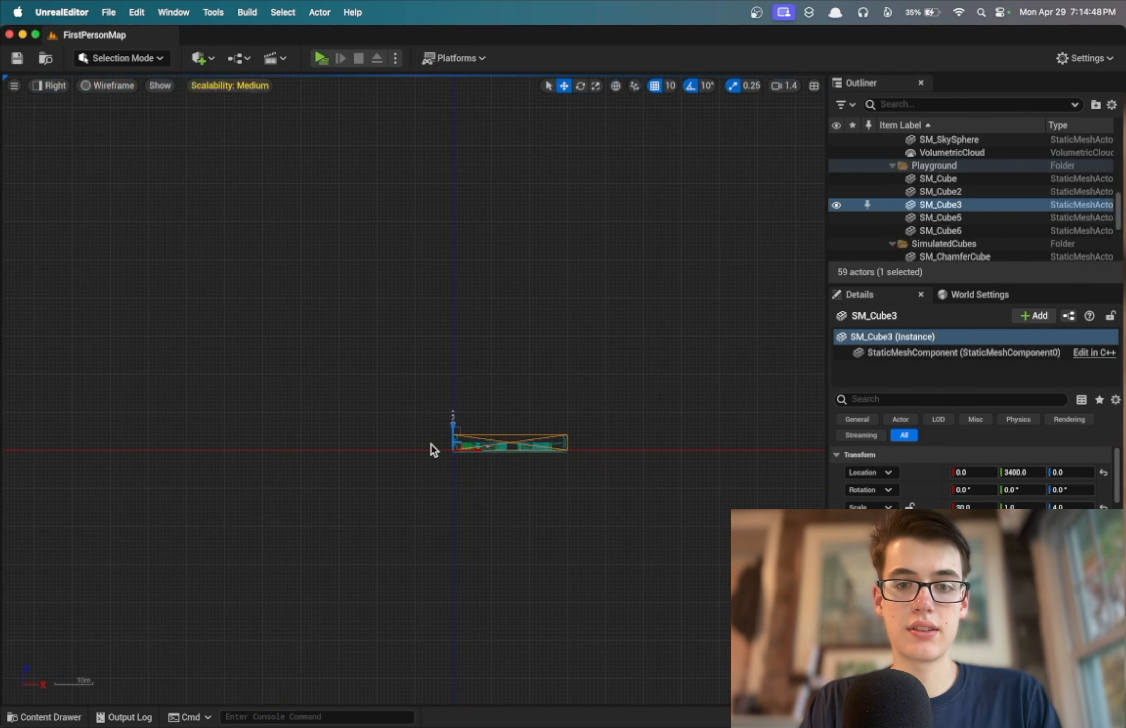
left_click(56, 88)
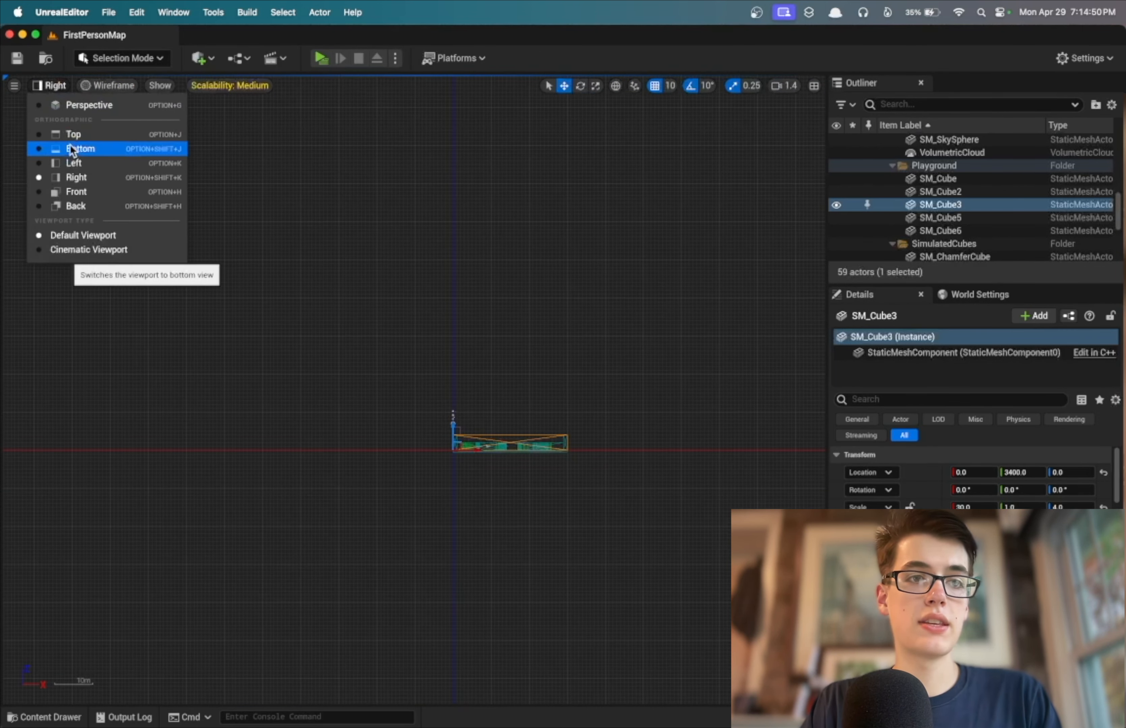
left_click(71, 132)
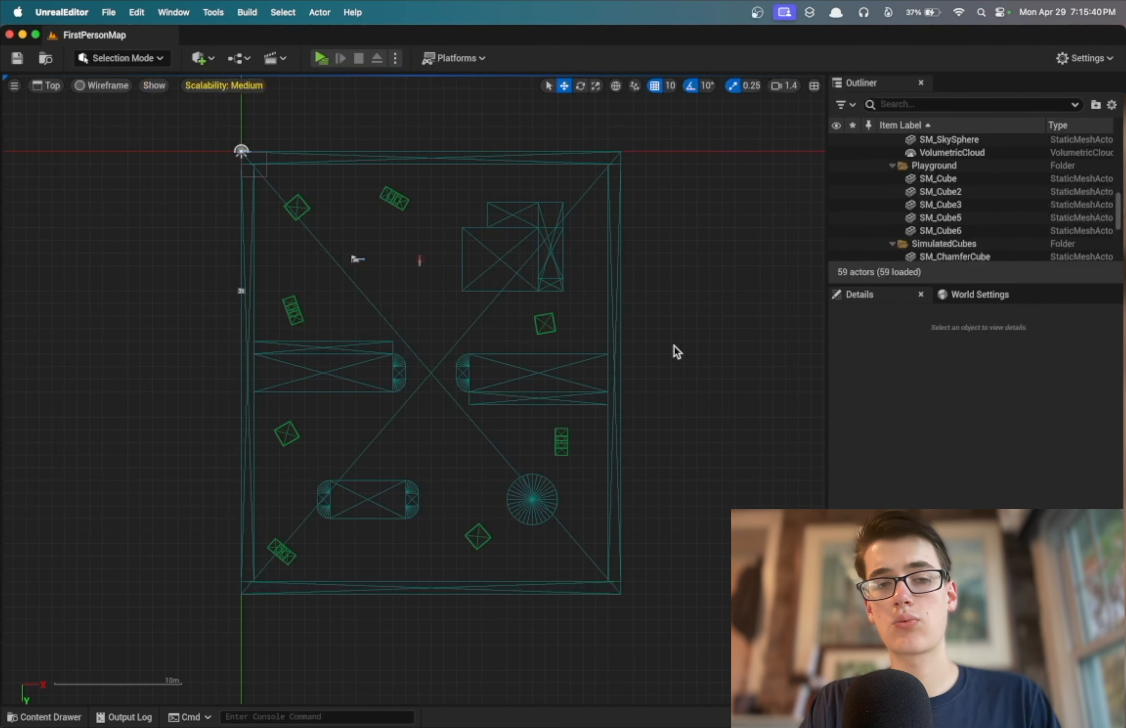
Display the Top view with Lit shading, and return the viewport to the Perspective view
left_click(105, 86)
left_click(101, 116)
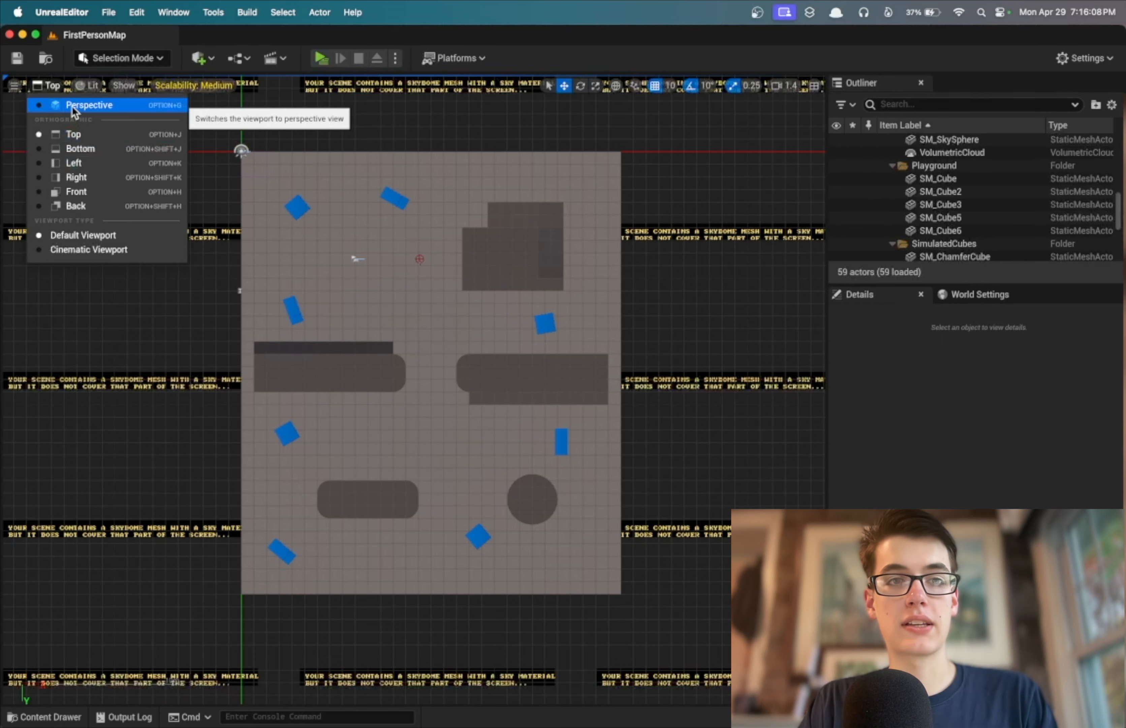
left_click(71, 105)
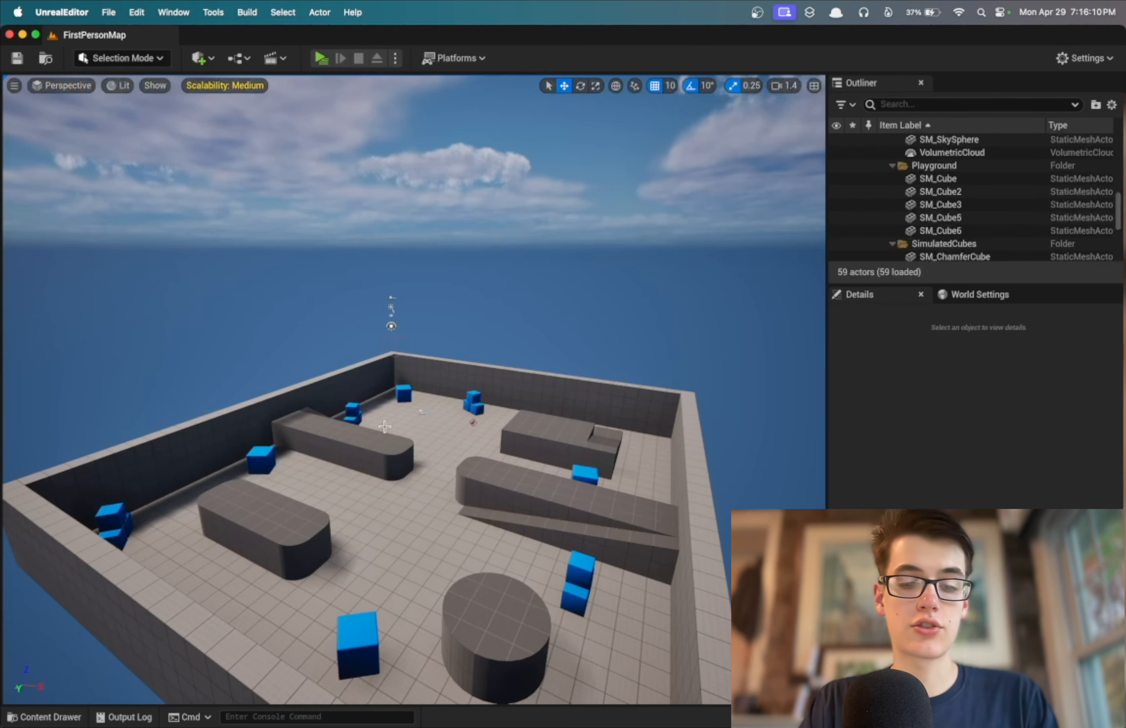
Display the level in the Shader Complexity optimization view mode
left_click(118, 87)
mouse_move(166, 246)
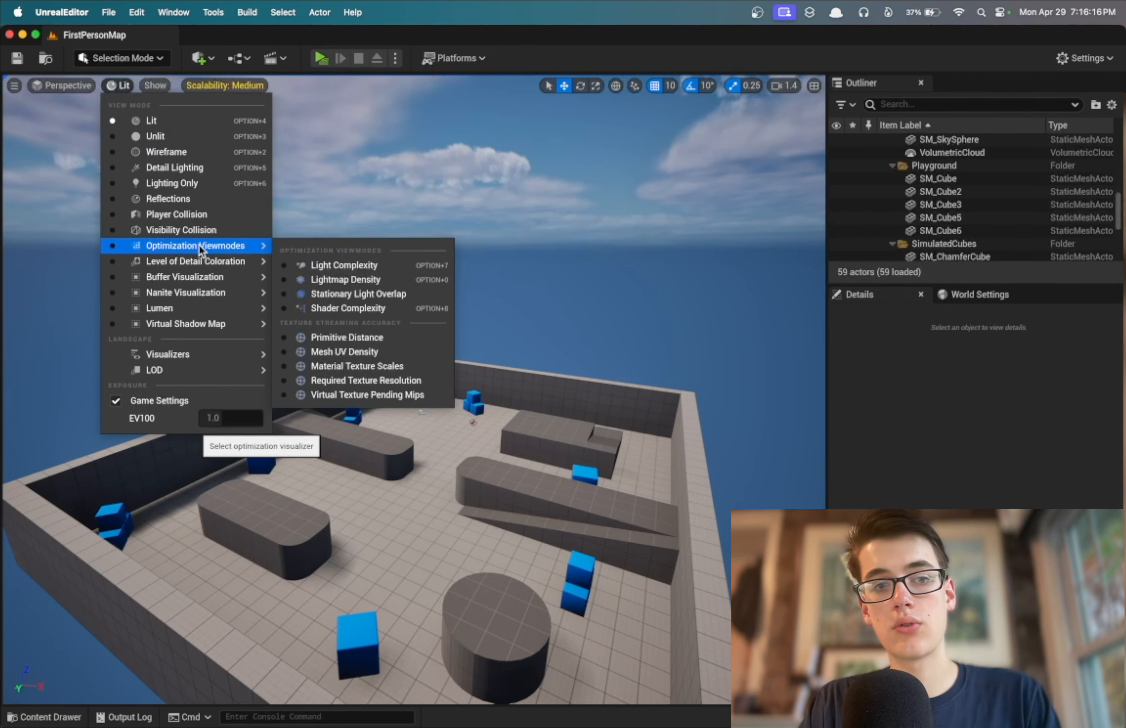
left_click(344, 308)
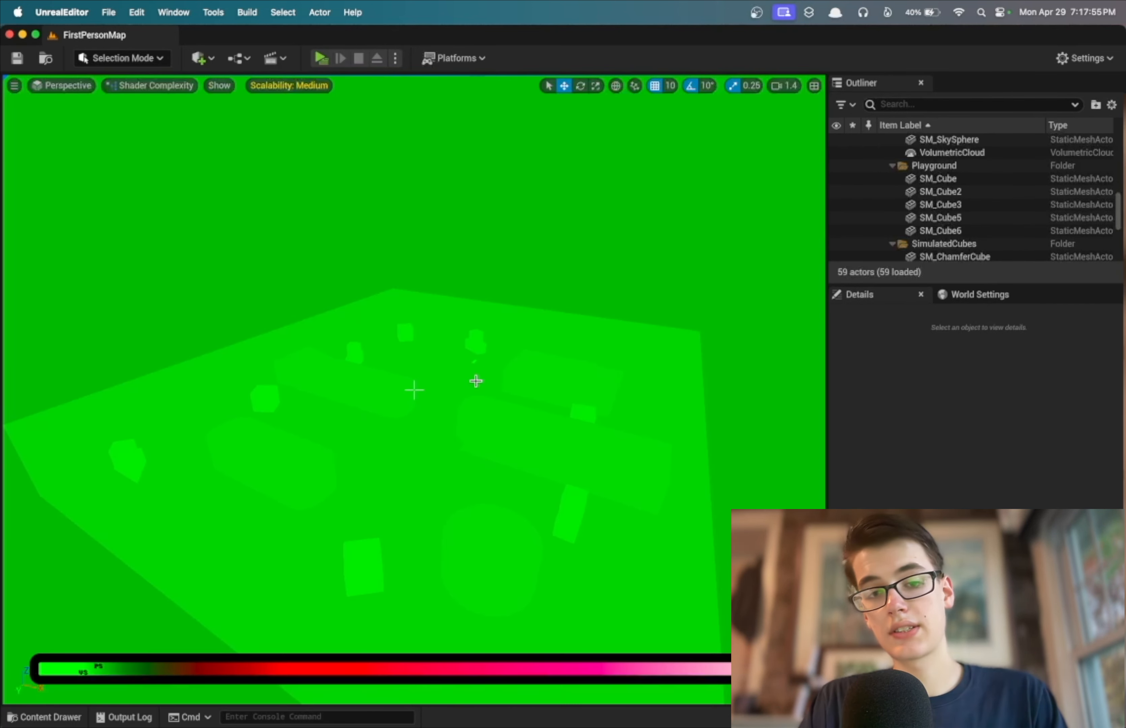
Select the rifle pickup, the arena floor, the SM_Cube5 wall and the sky sphere one after another in the Shader Complexity view
left_click(476, 336)
left_click(474, 361)
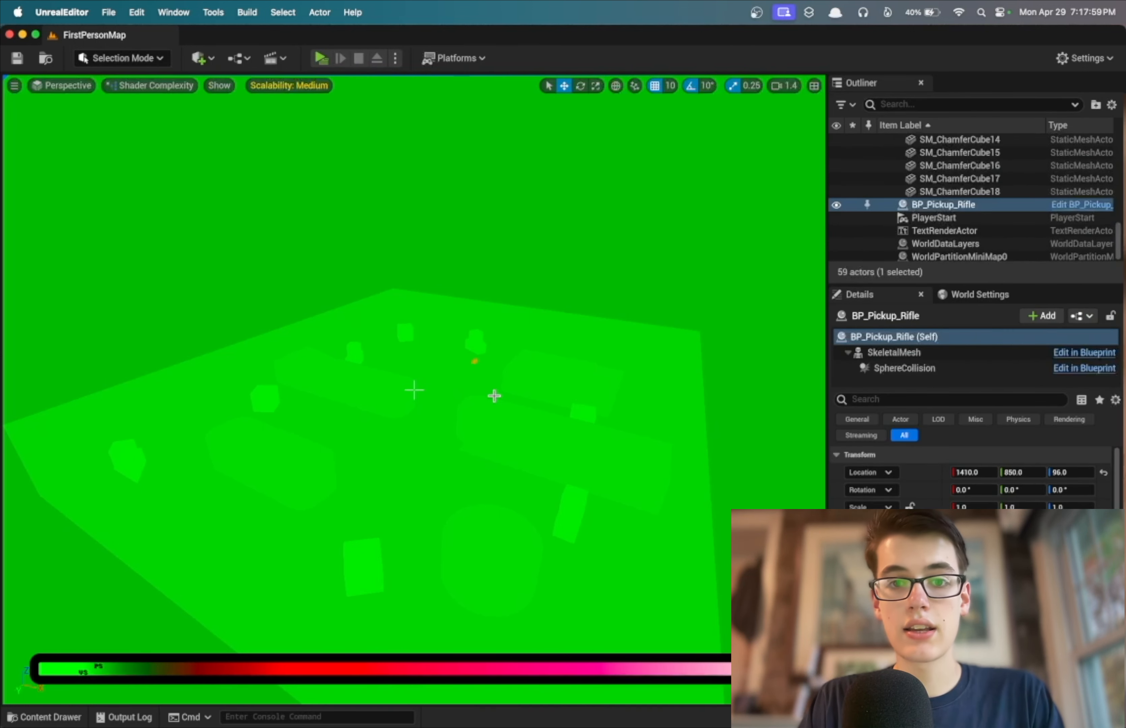
left_click(359, 391)
left_click(395, 482)
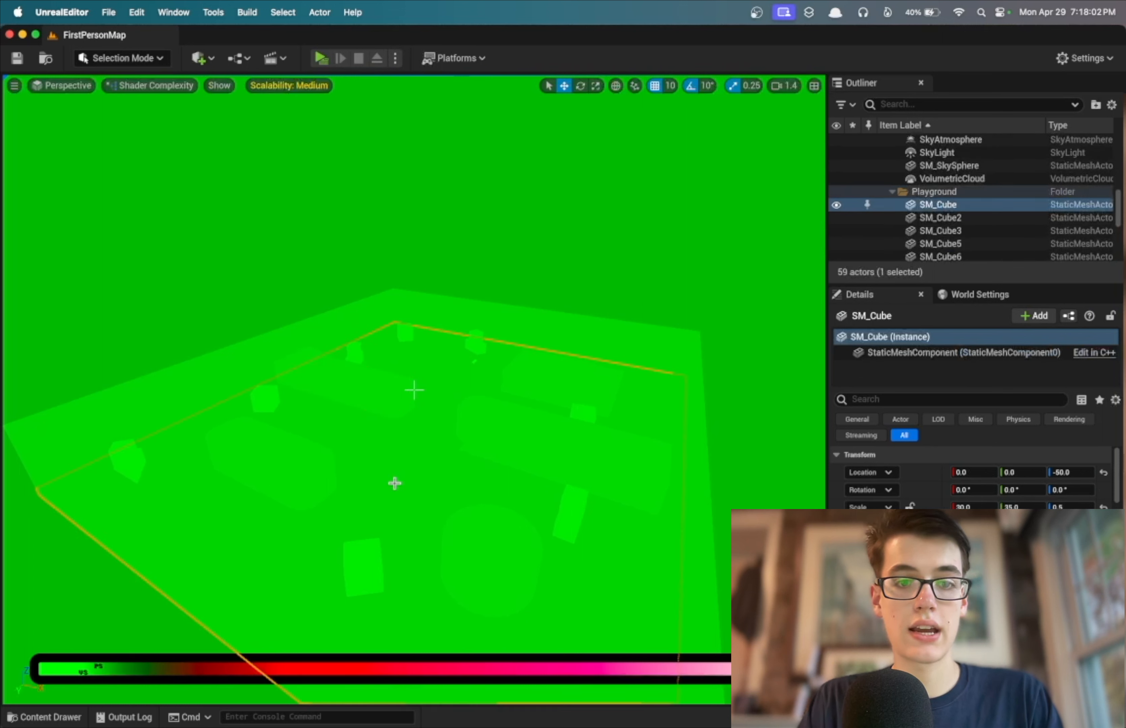
left_click(188, 401)
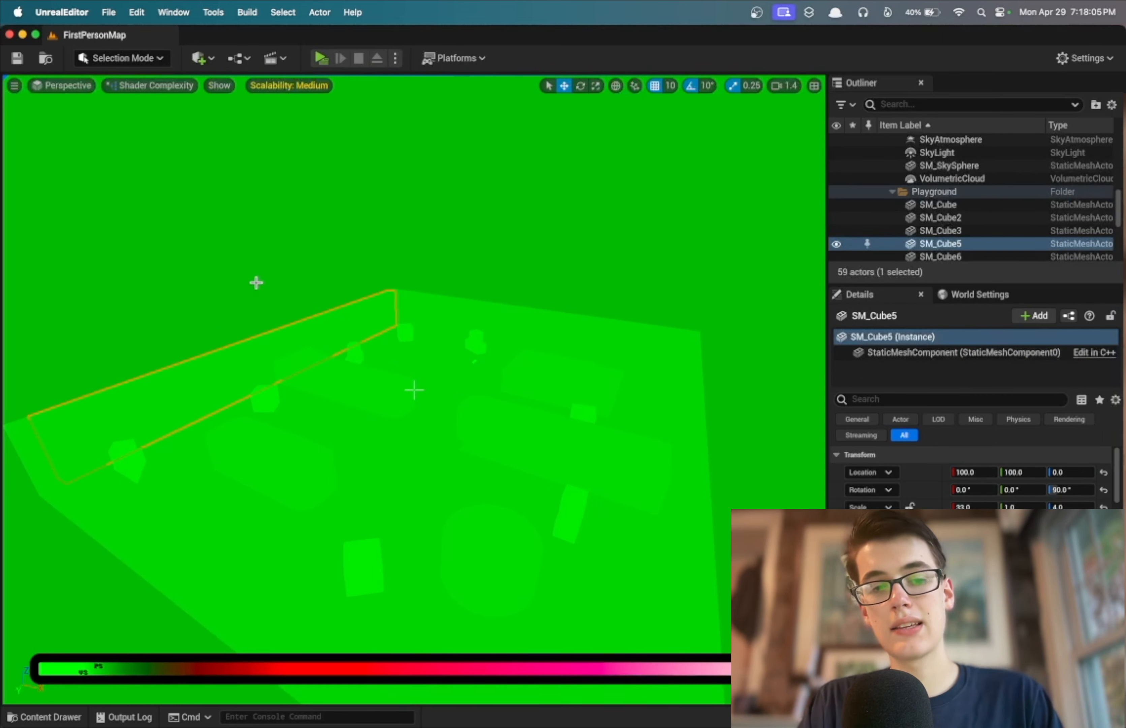
left_click(555, 234)
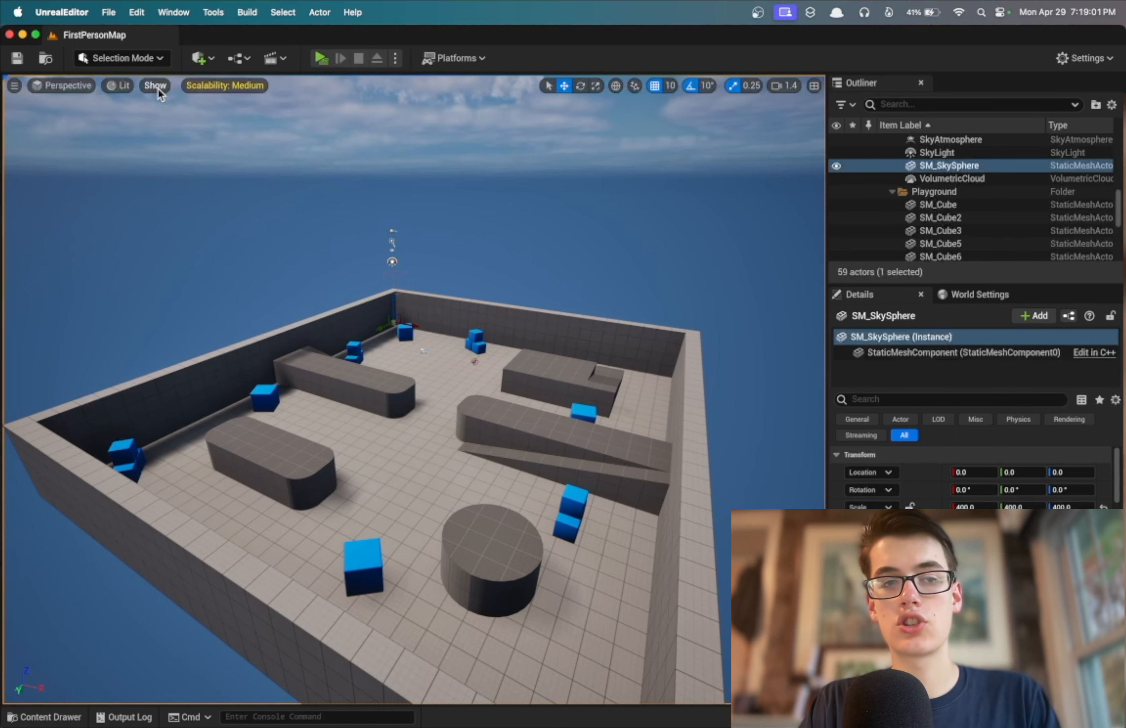
Hide the Atmosphere in the editor viewport, and briefly play the level to compare how the sky renders in the game
left_click(158, 89)
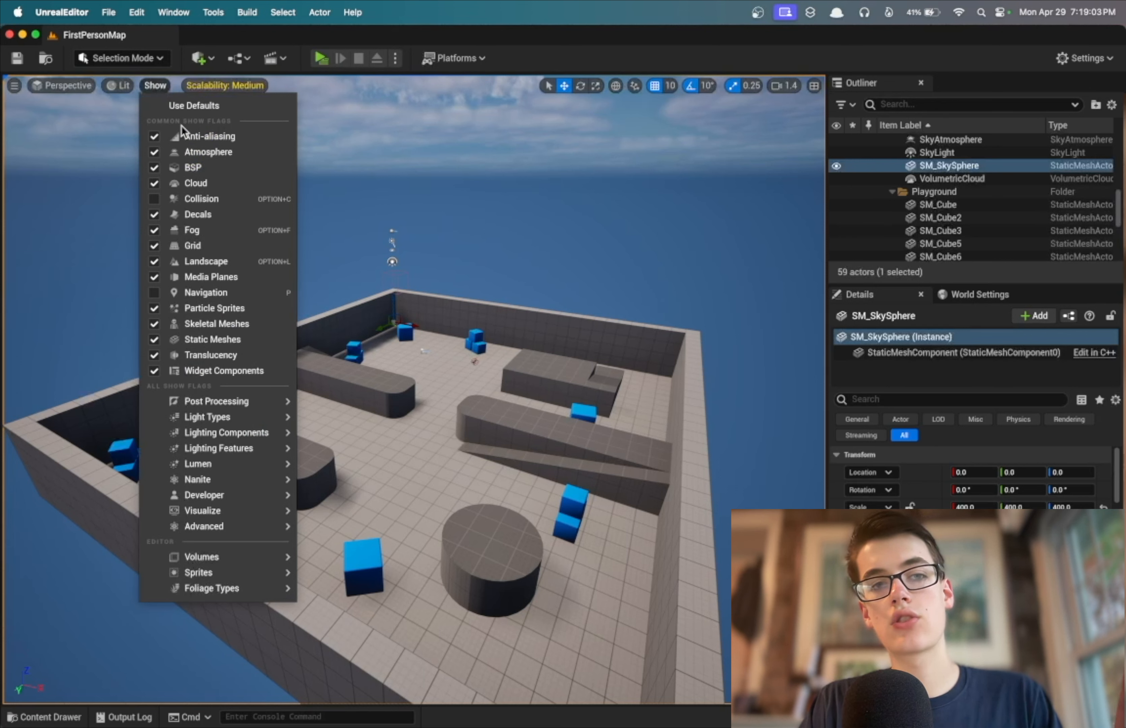
left_click(213, 155)
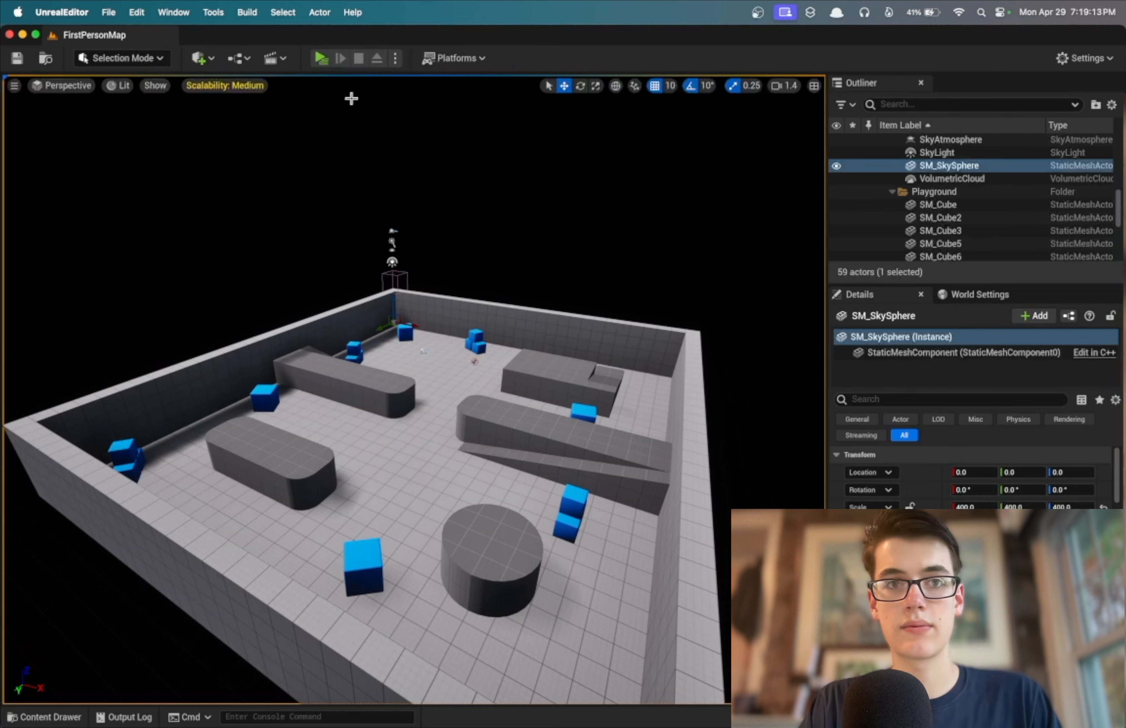
left_click(321, 57)
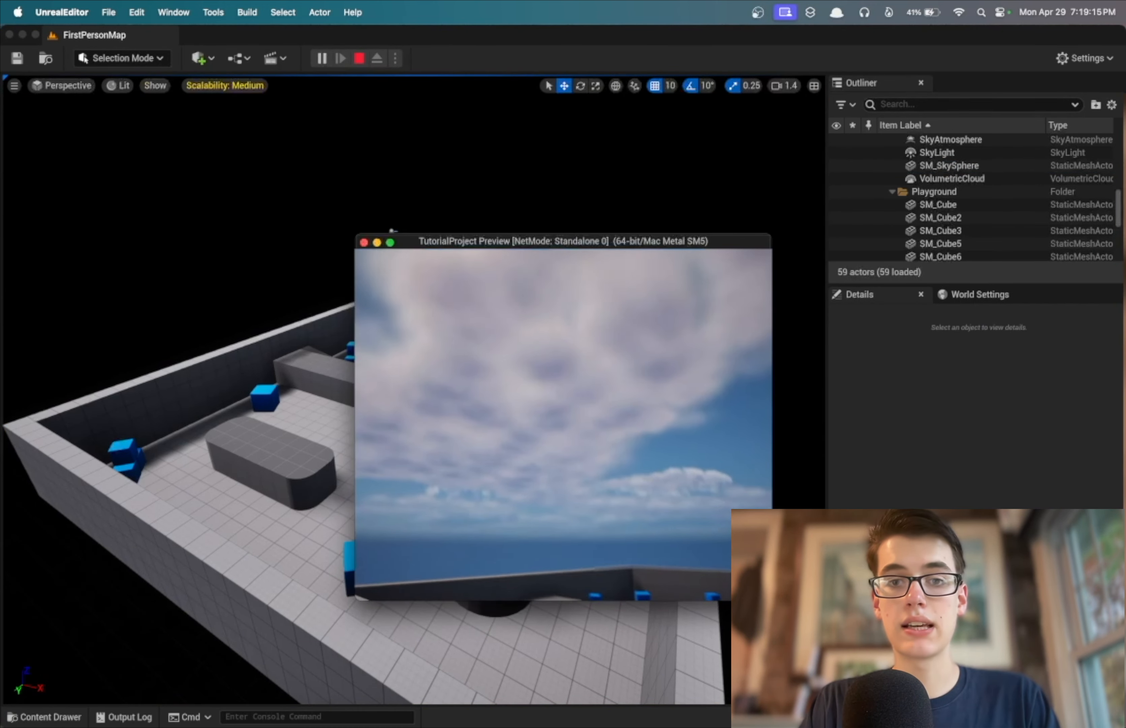
key("Escape")
left_click(414, 266)
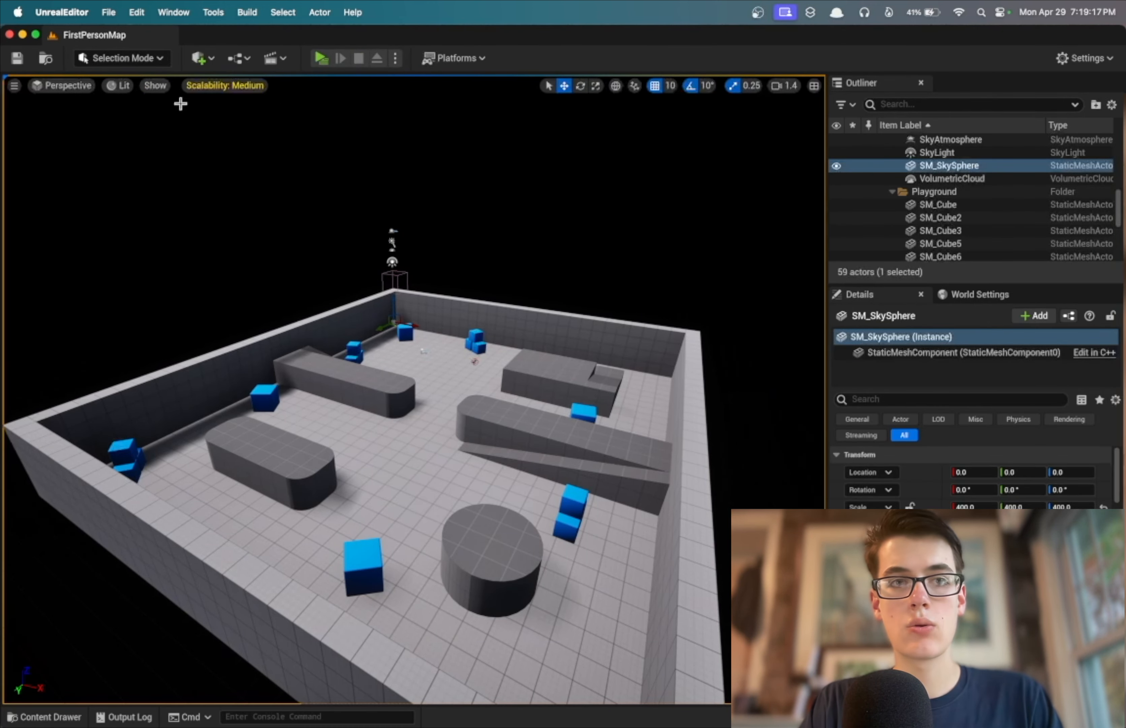
Reset all viewport show flags to their defaults
left_click(158, 86)
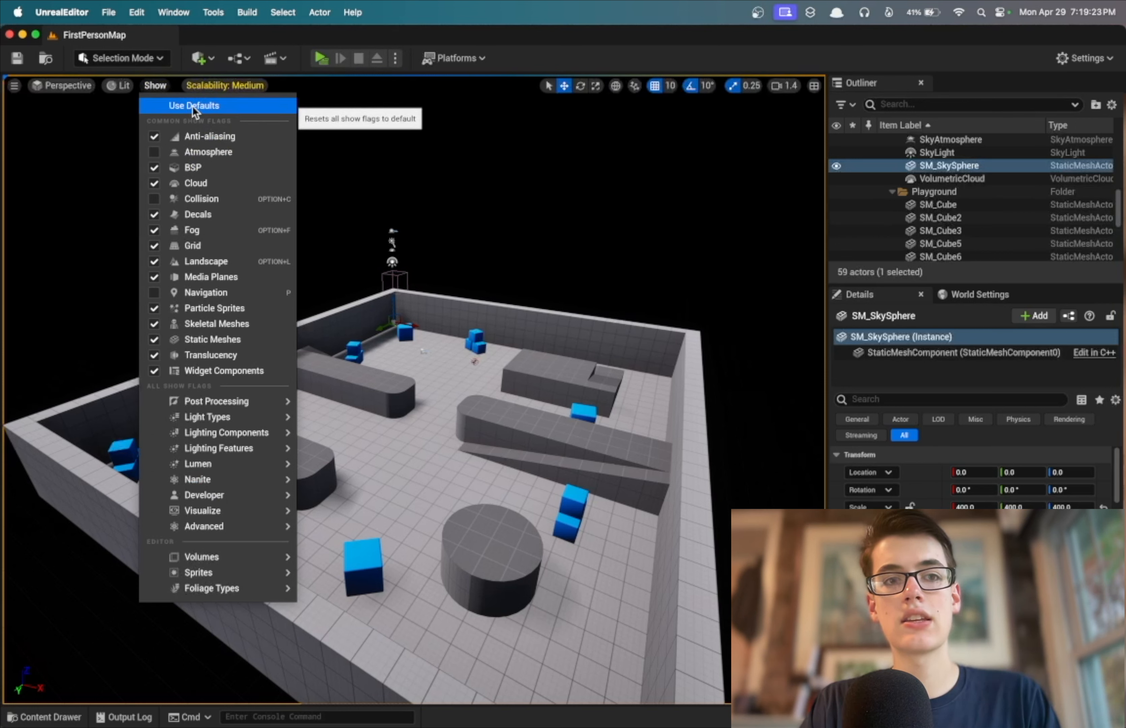
left_click(210, 105)
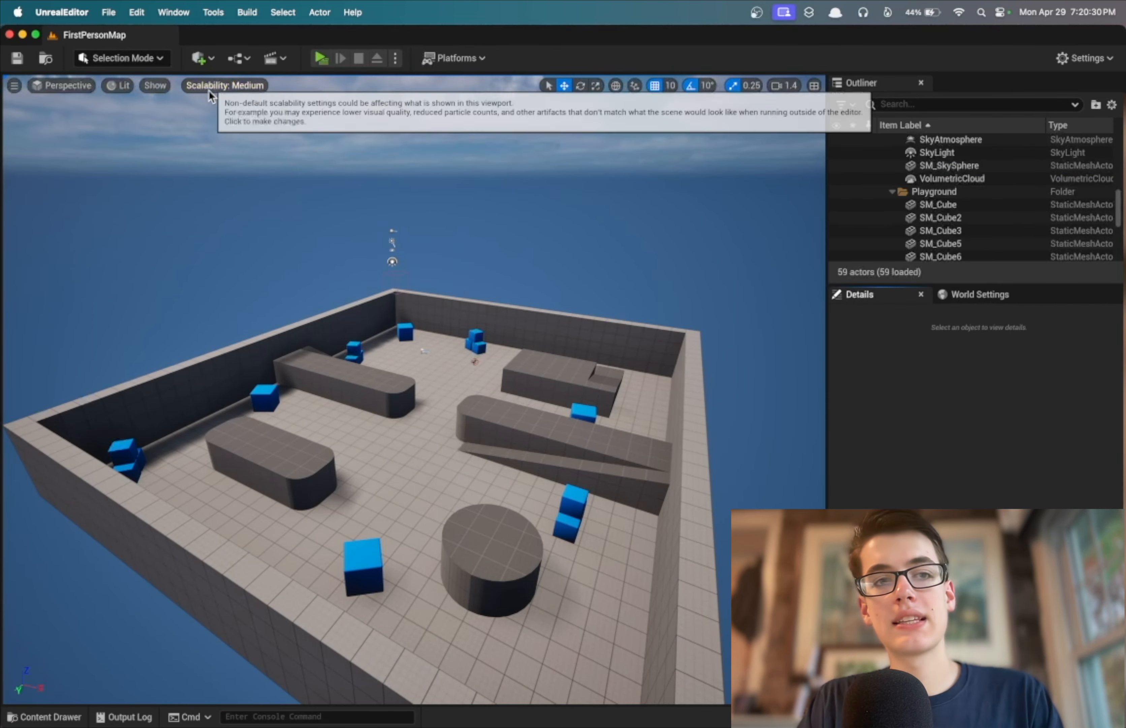
Look over the scalability groups, and try all of them at Low, Medium and High in the engine scalability settings
left_click(246, 89)
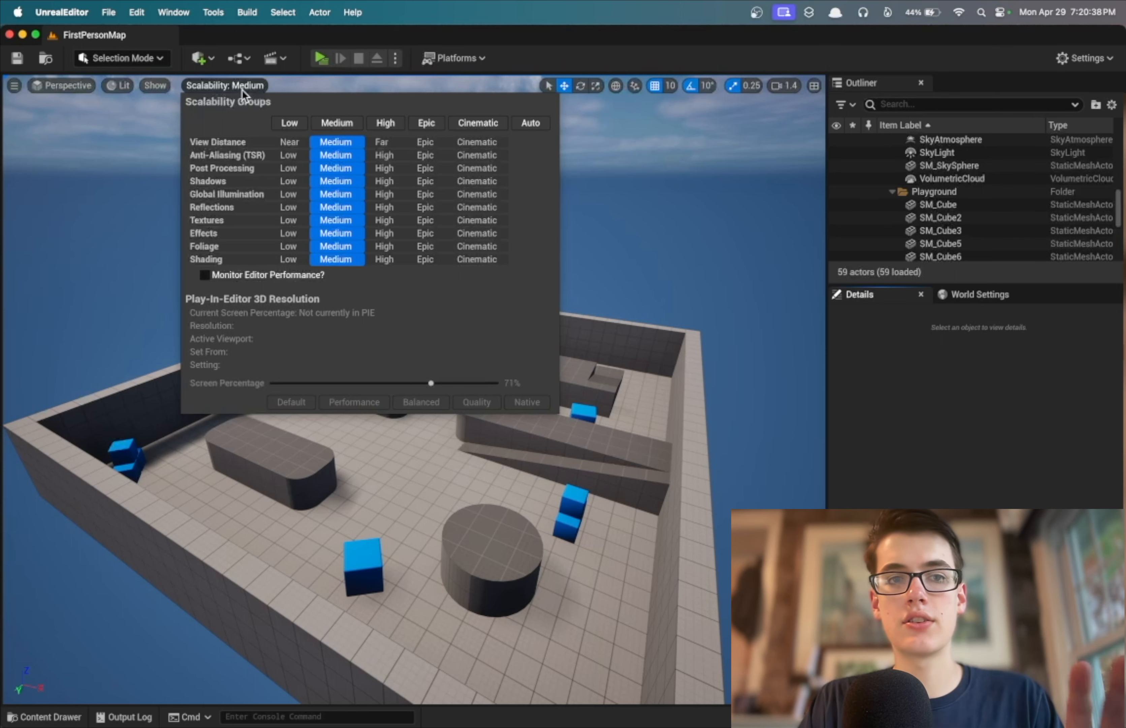
left_click(241, 90)
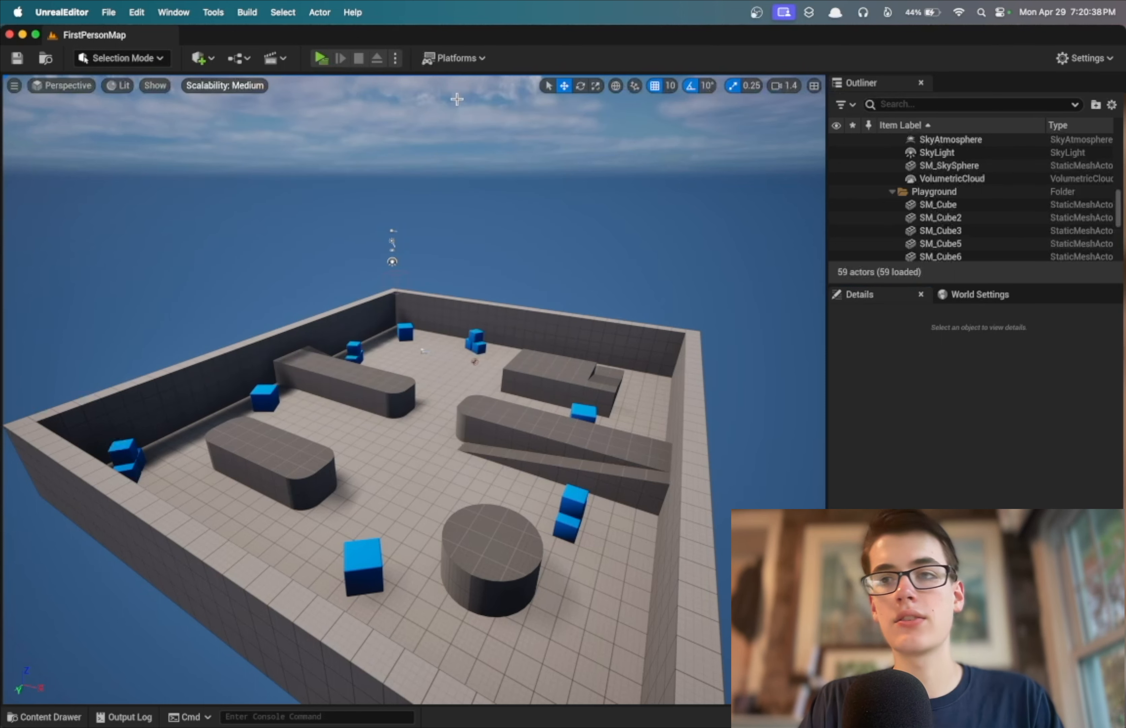
left_click(1082, 61)
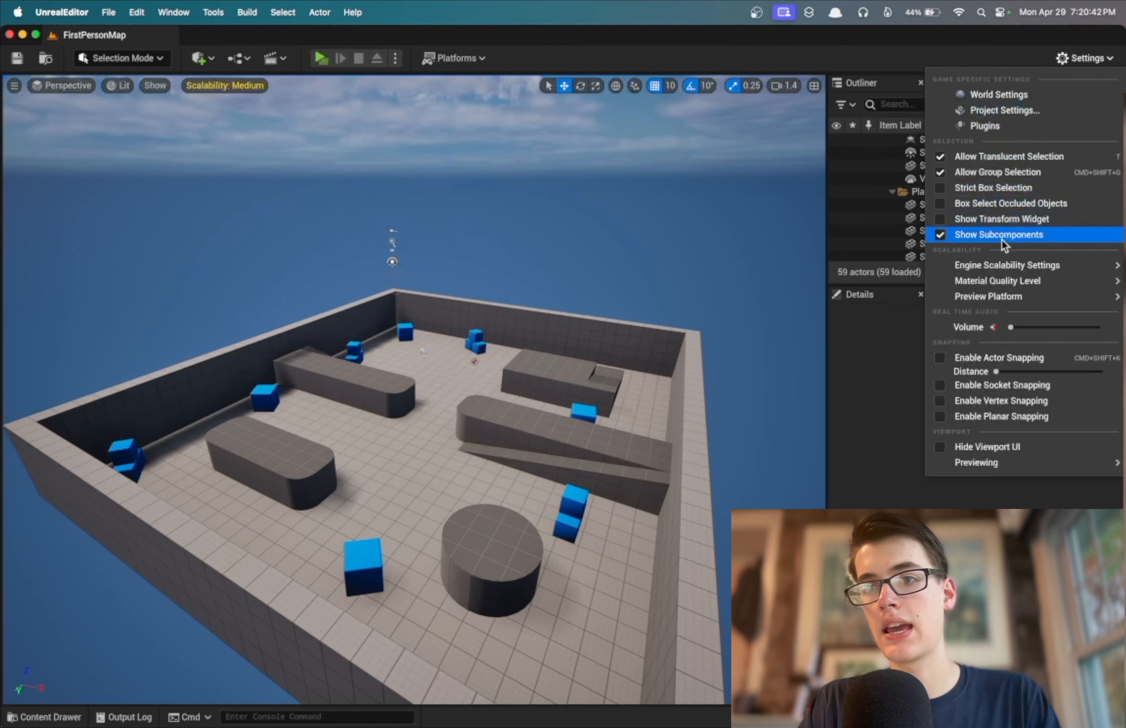
mouse_move(993, 264)
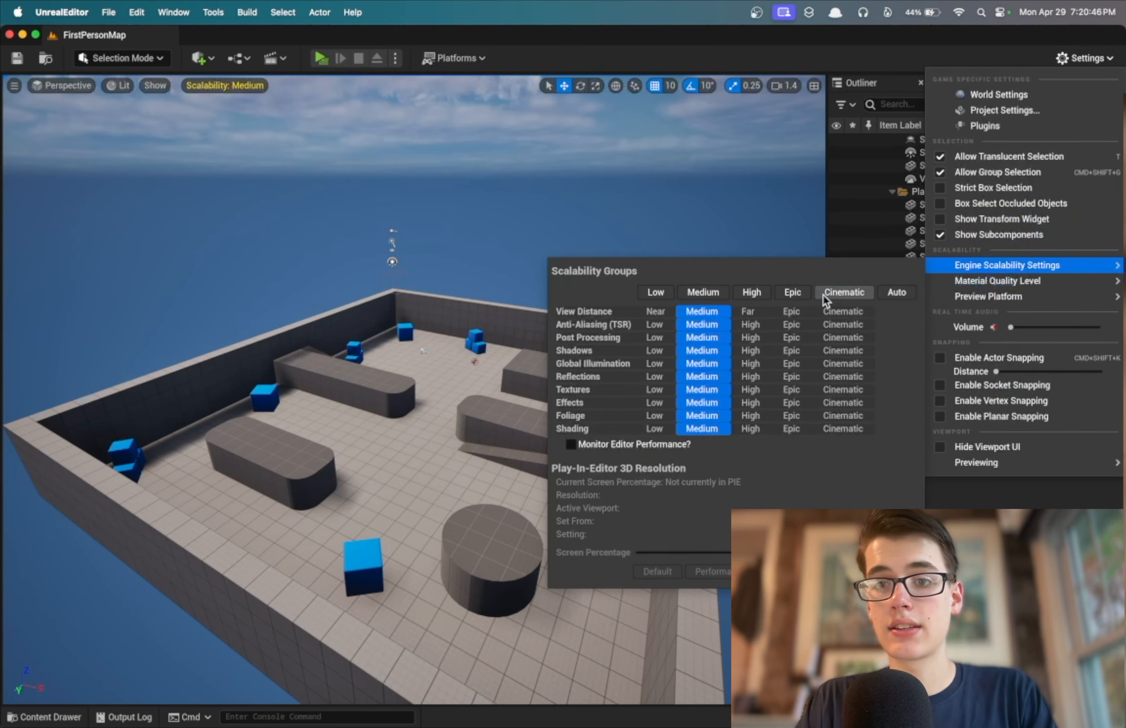
left_click(658, 297)
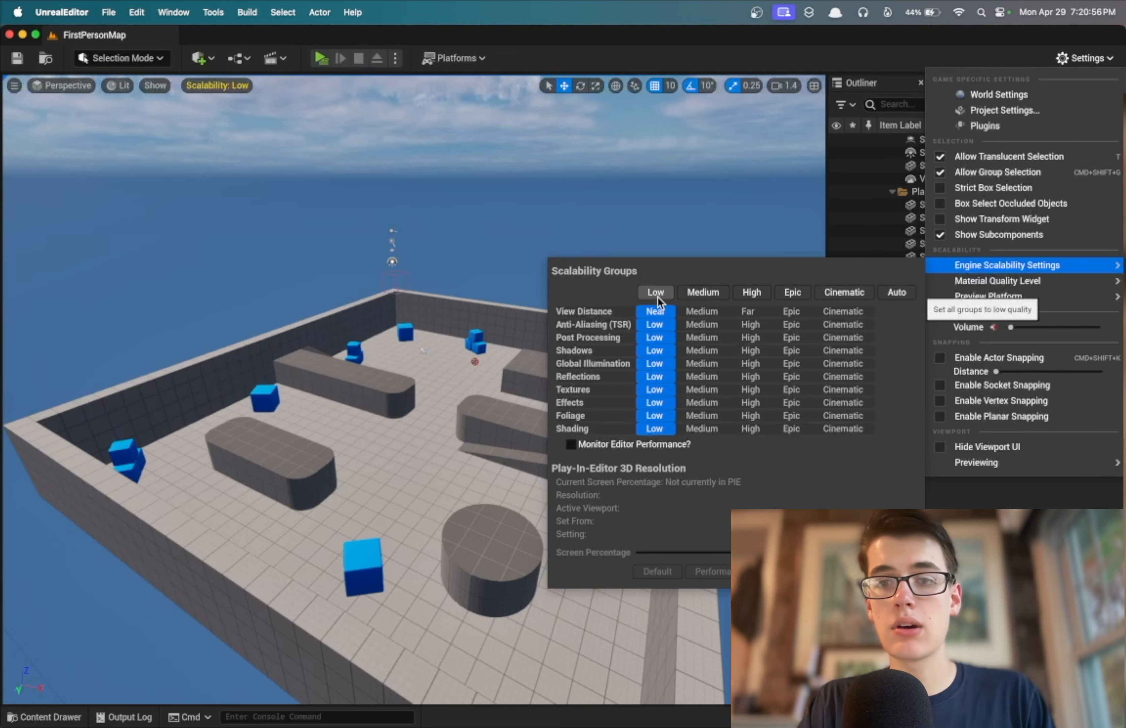
left_click(695, 293)
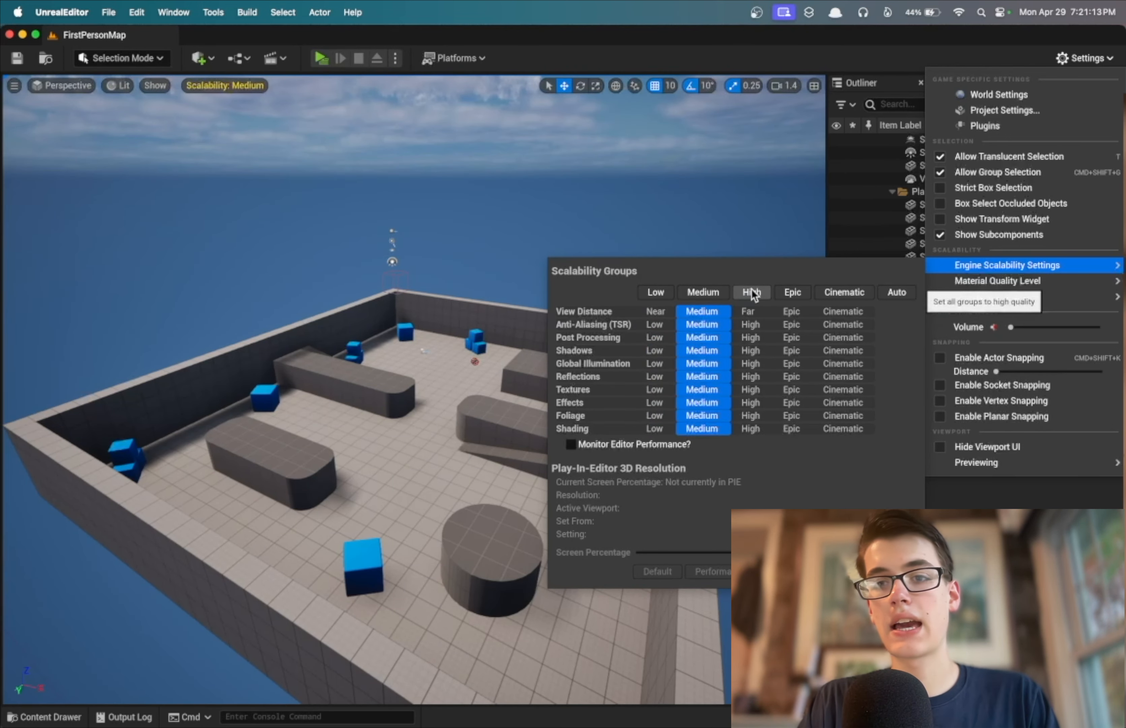
left_click(752, 293)
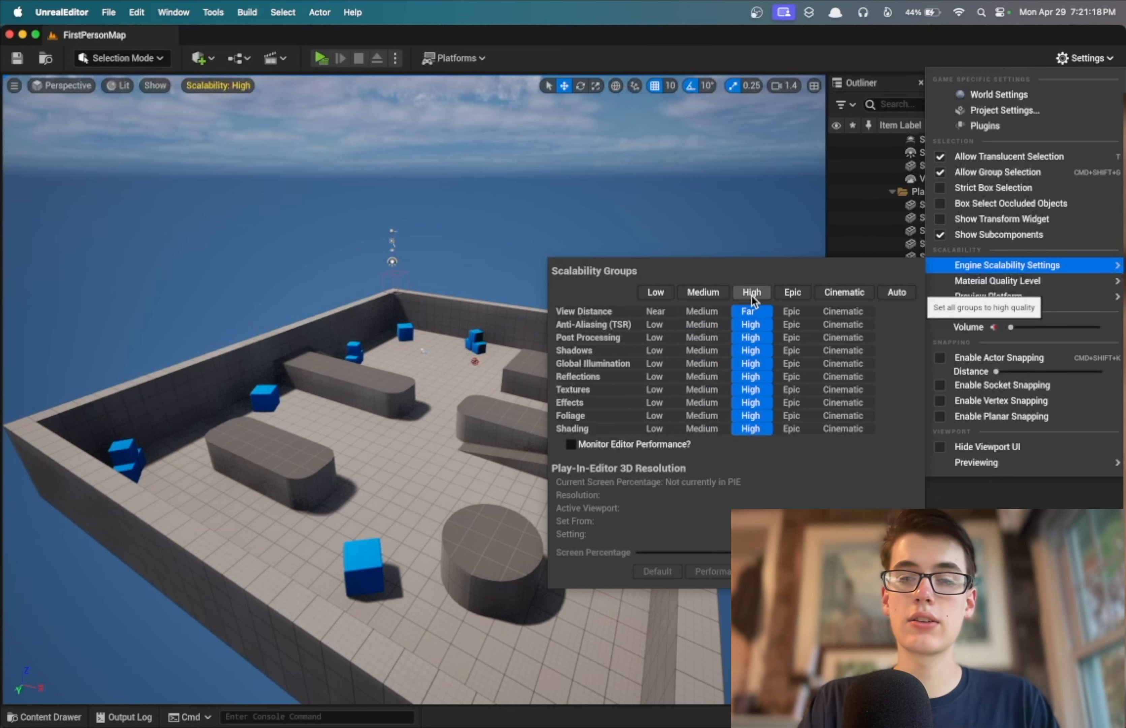
Lower all engine scalability groups to Low once more for comparison, and set them back to Medium
left_click(699, 292)
left_click(658, 291)
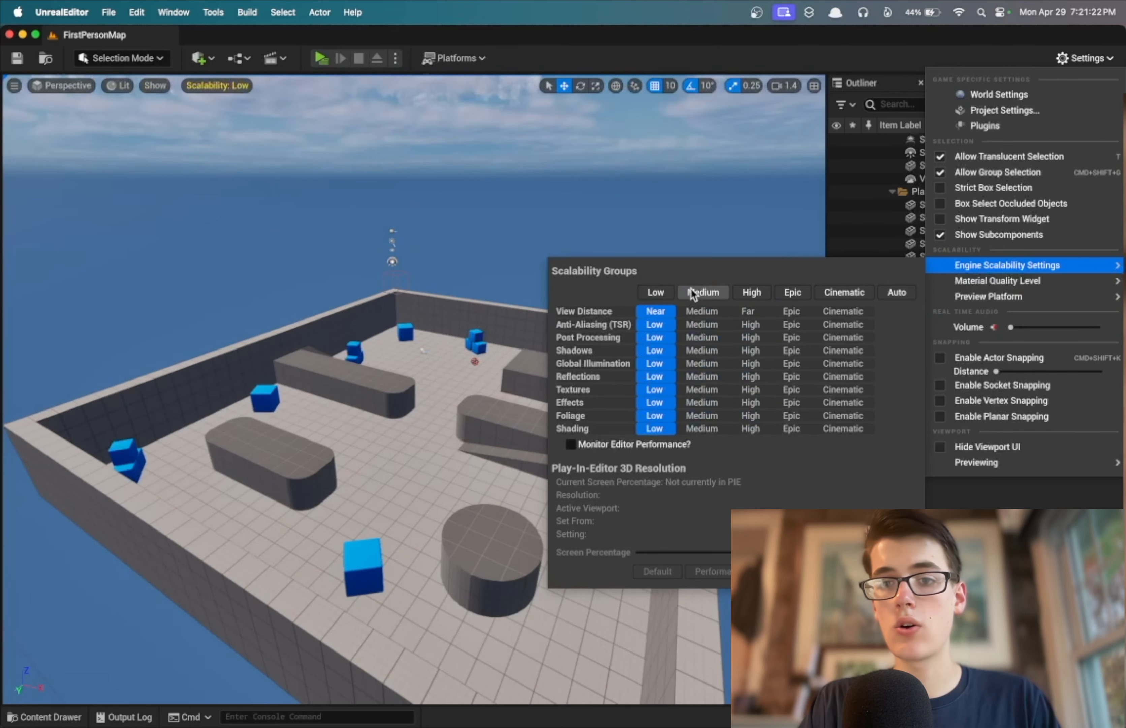
left_click(706, 292)
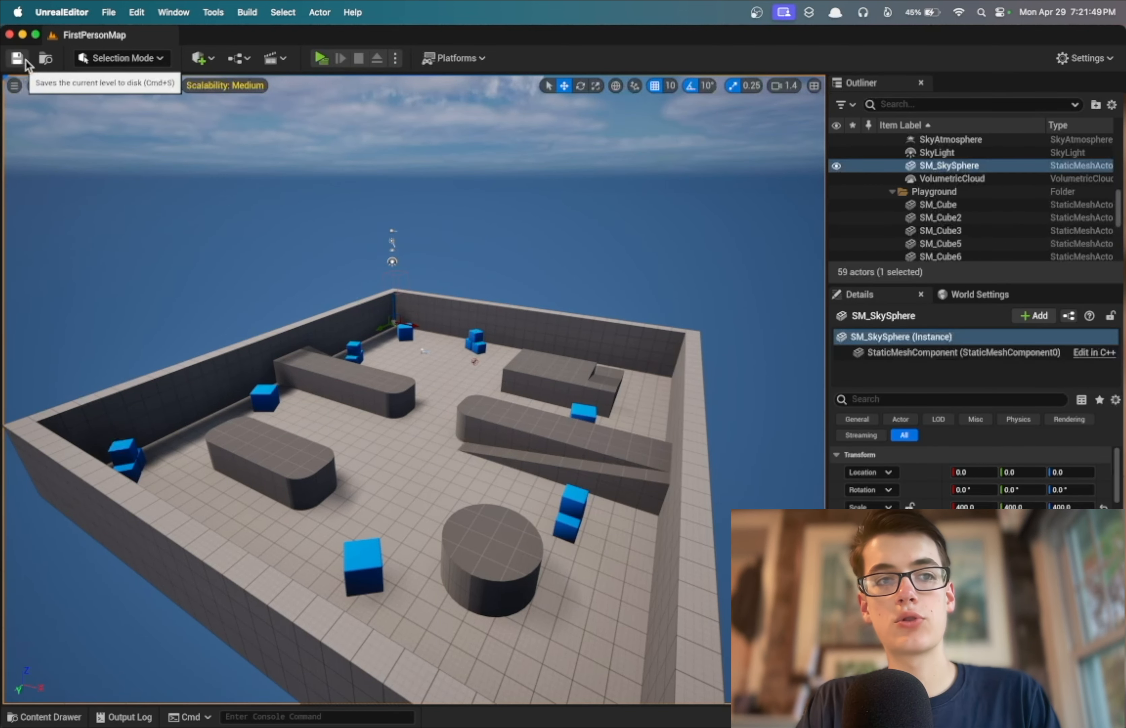
Switch the editor to Landscape mode and on to Animation mode to view their tools
left_click(113, 59)
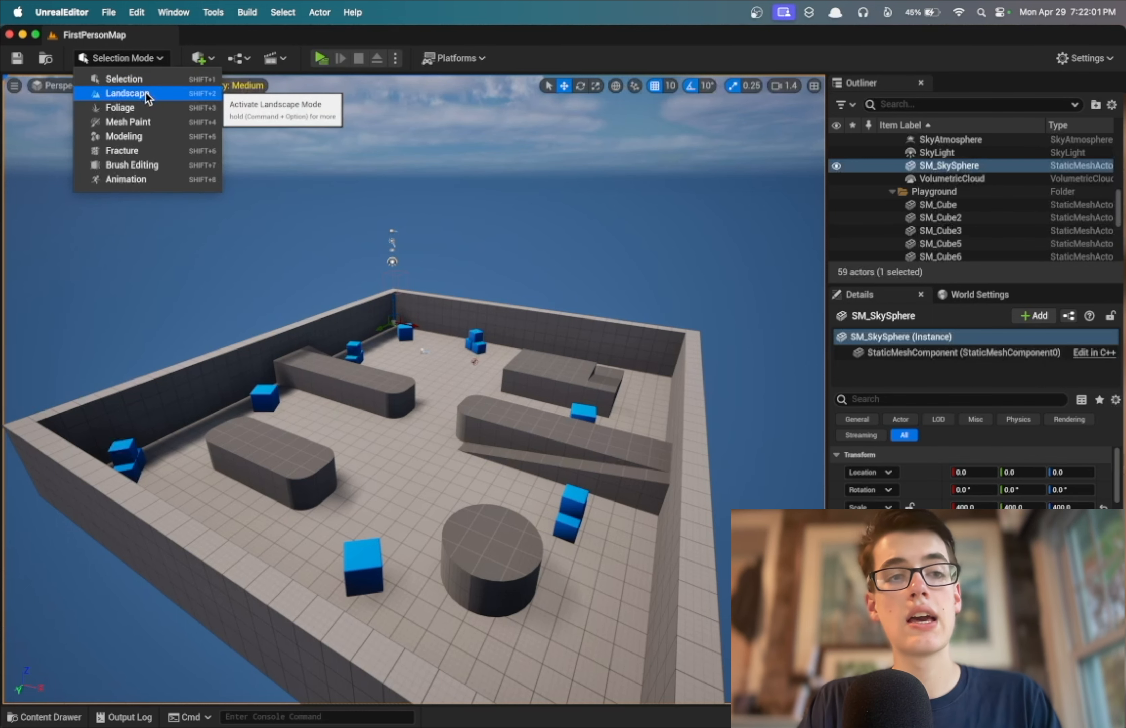
left_click(136, 94)
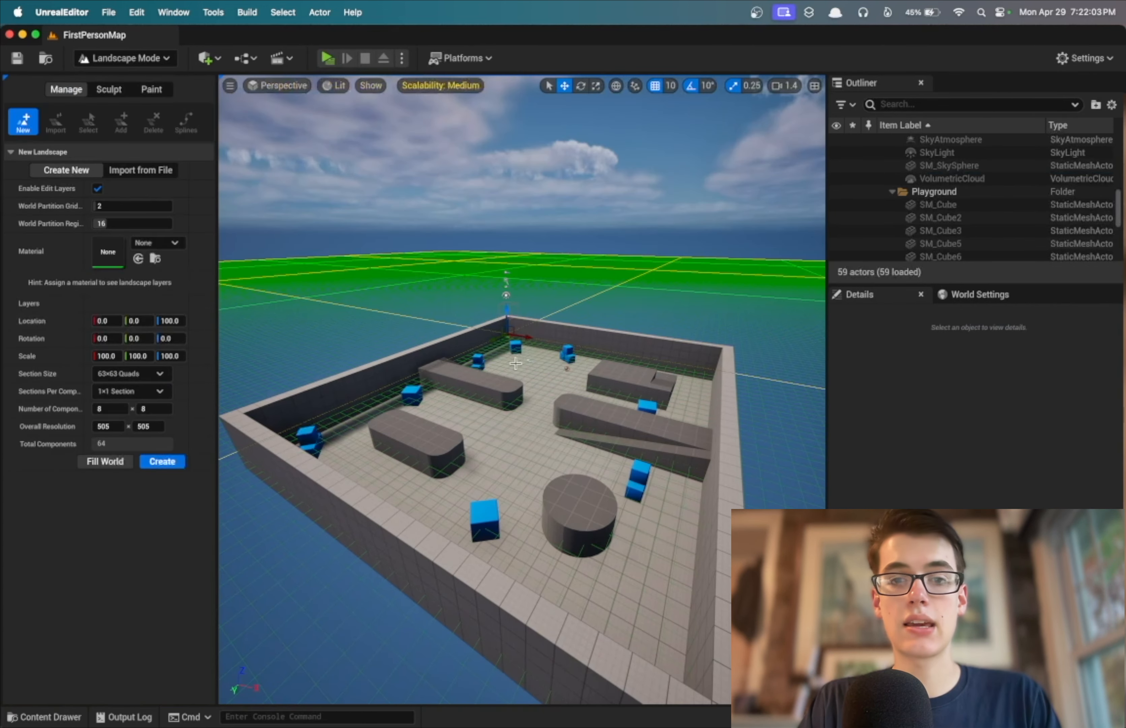
left_click(148, 57)
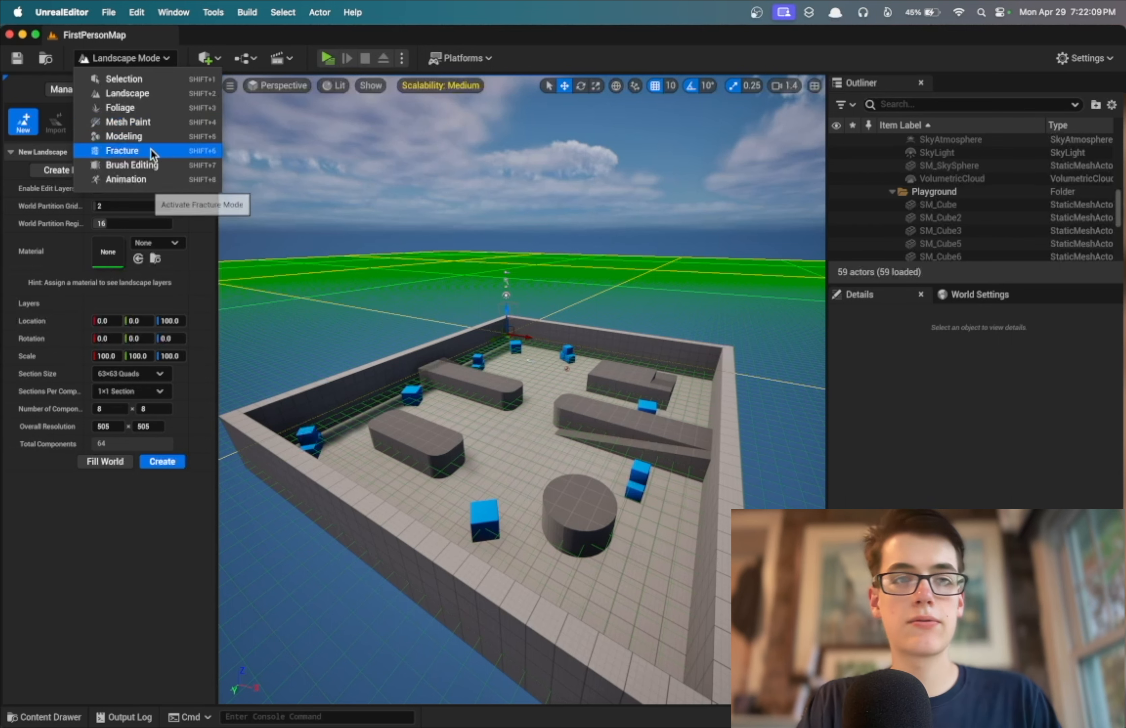
left_click(146, 181)
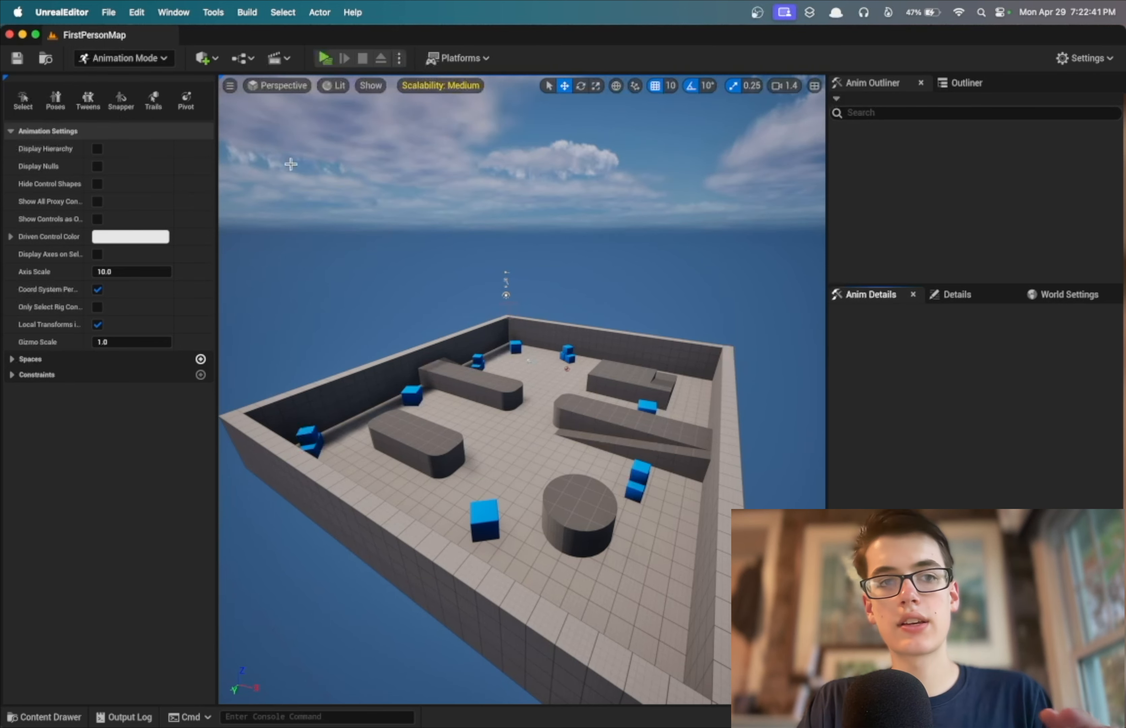
Return the editor to Selection mode, and select the sky sphere in the viewport
left_click(130, 63)
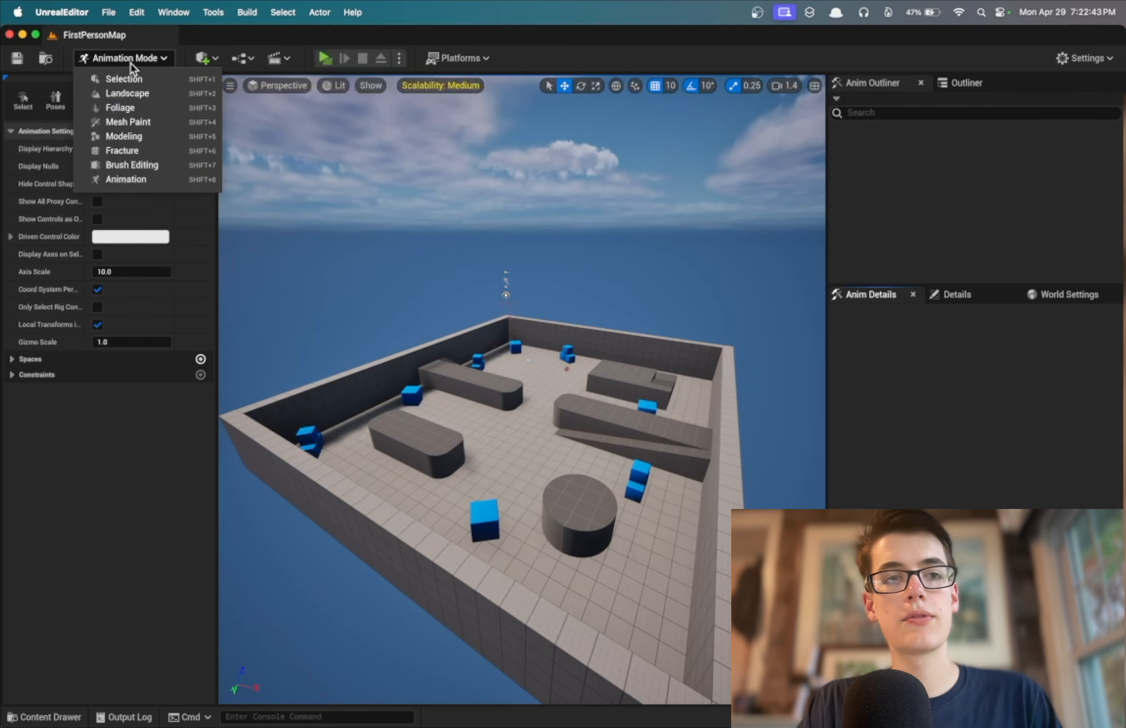
left_click(125, 79)
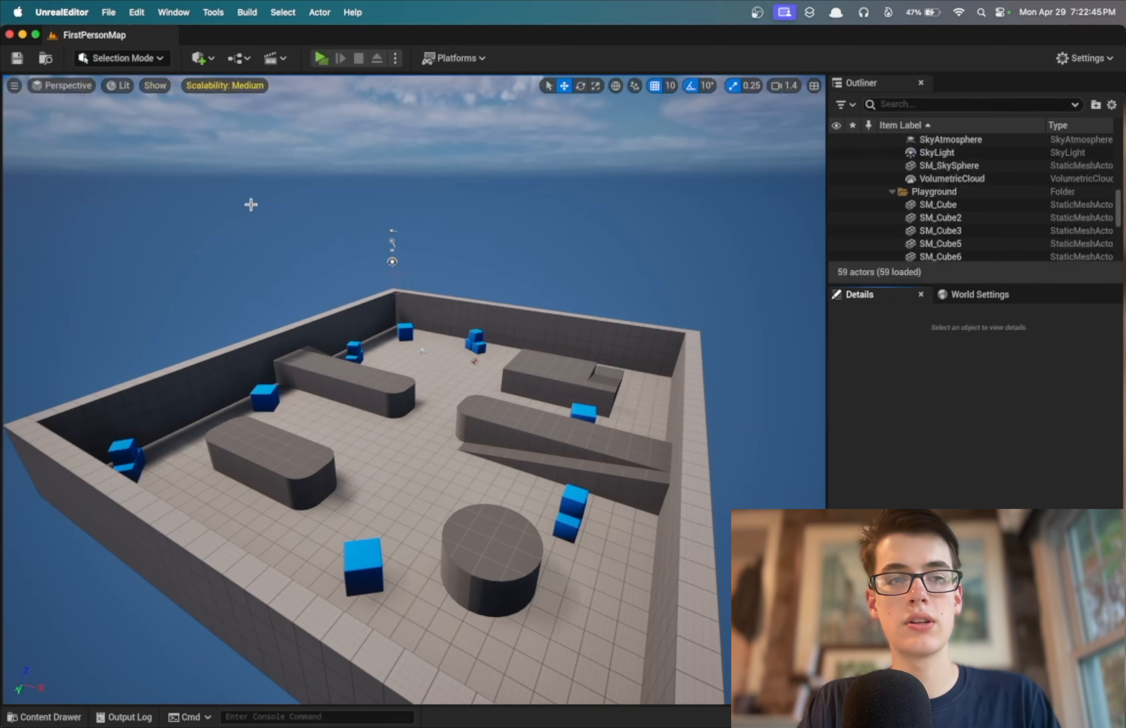
left_click(160, 639)
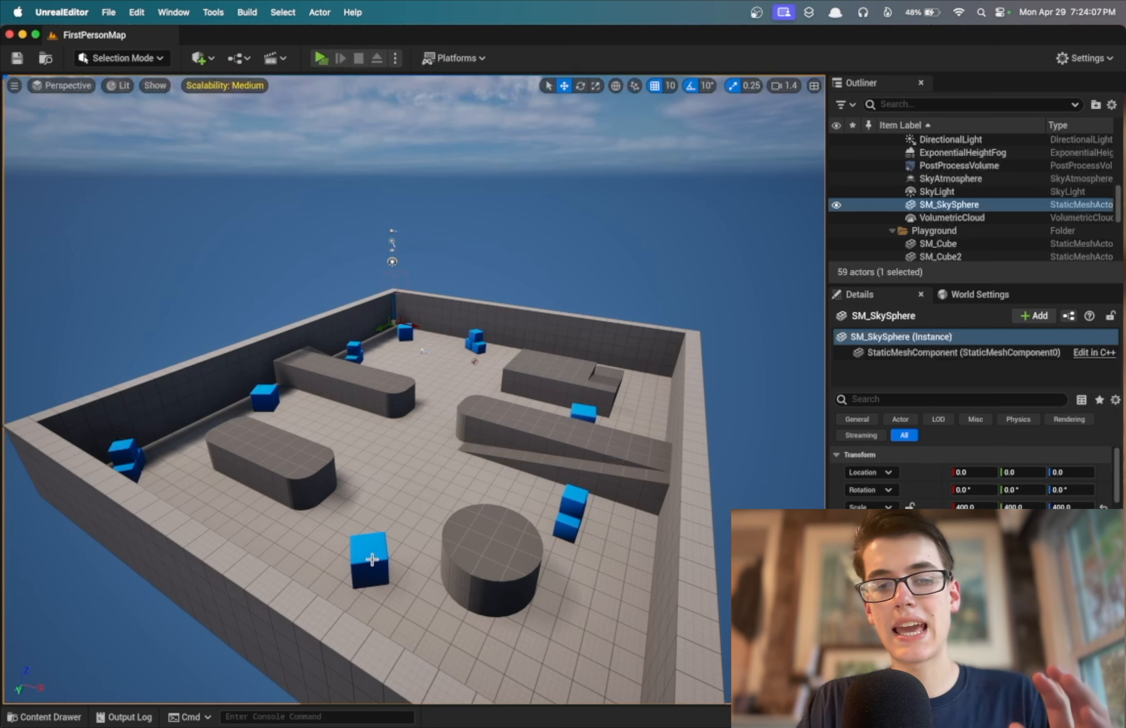
Move the nearest blue cube up and toward the arena's centre, and try the selection, move, rotate and scale tools on it
left_click(365, 550)
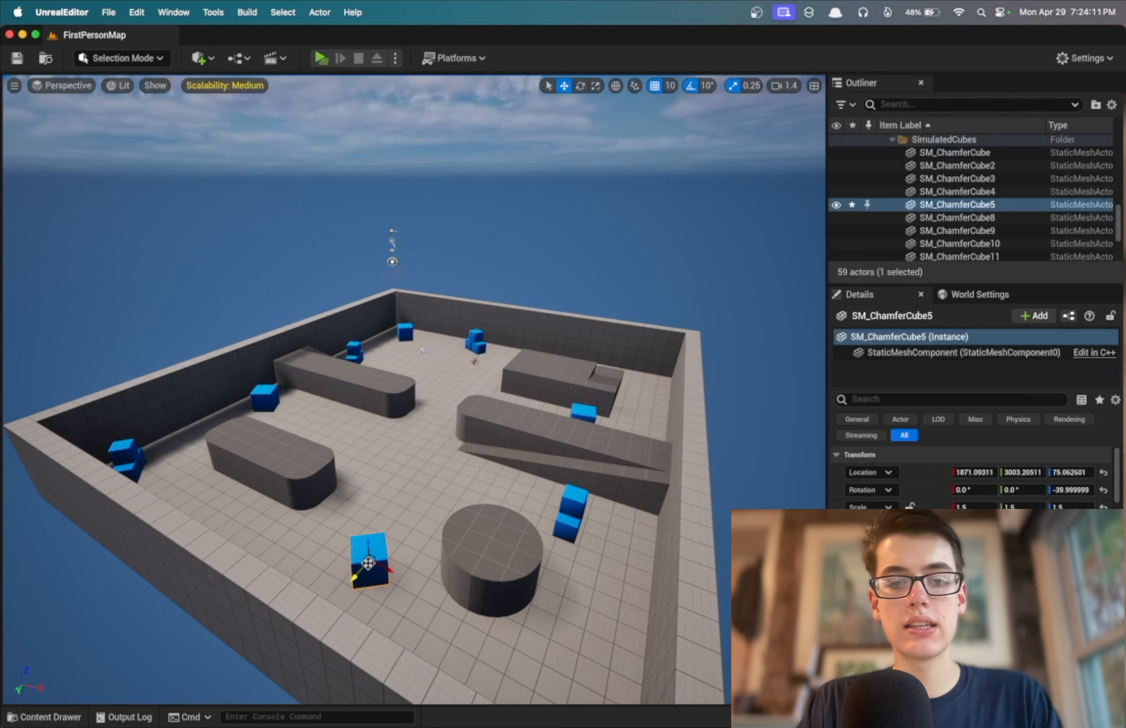
left_click_drag(354, 579, 396, 448)
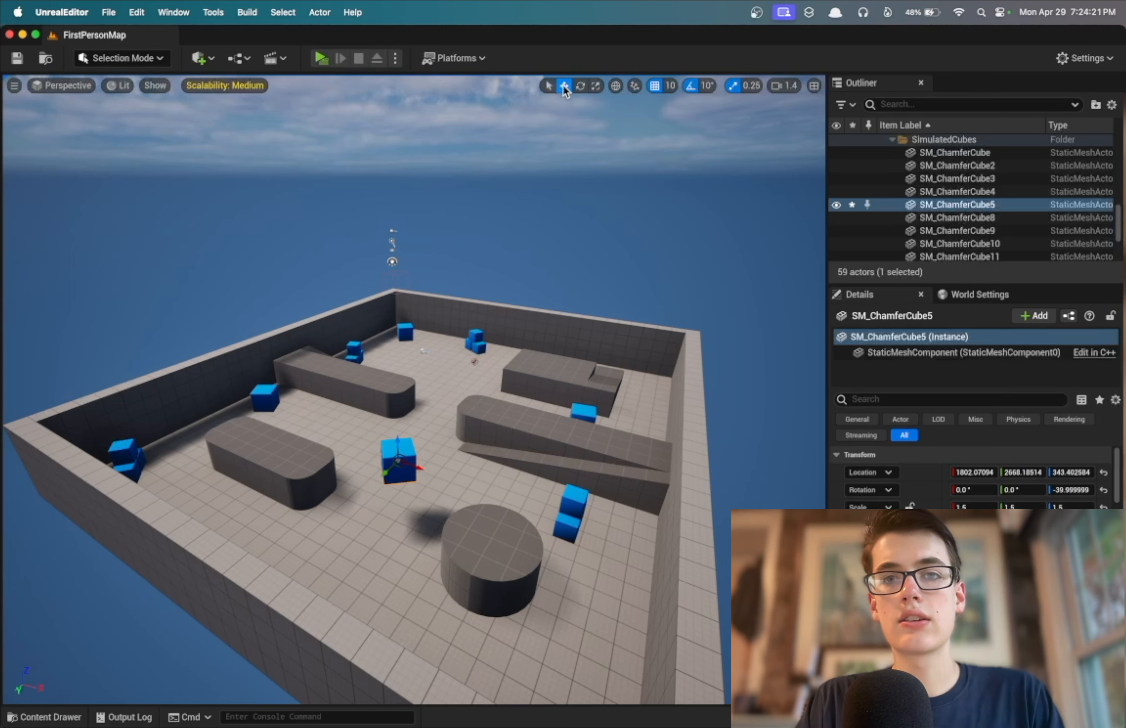
left_click(581, 85)
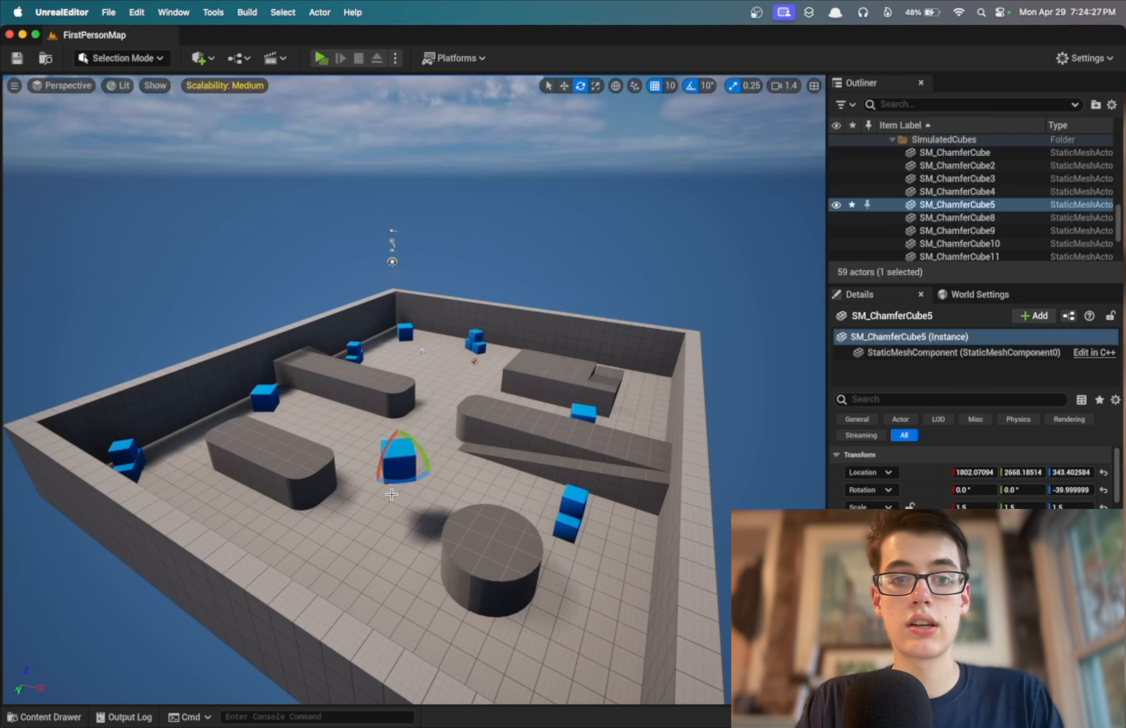
key("q")
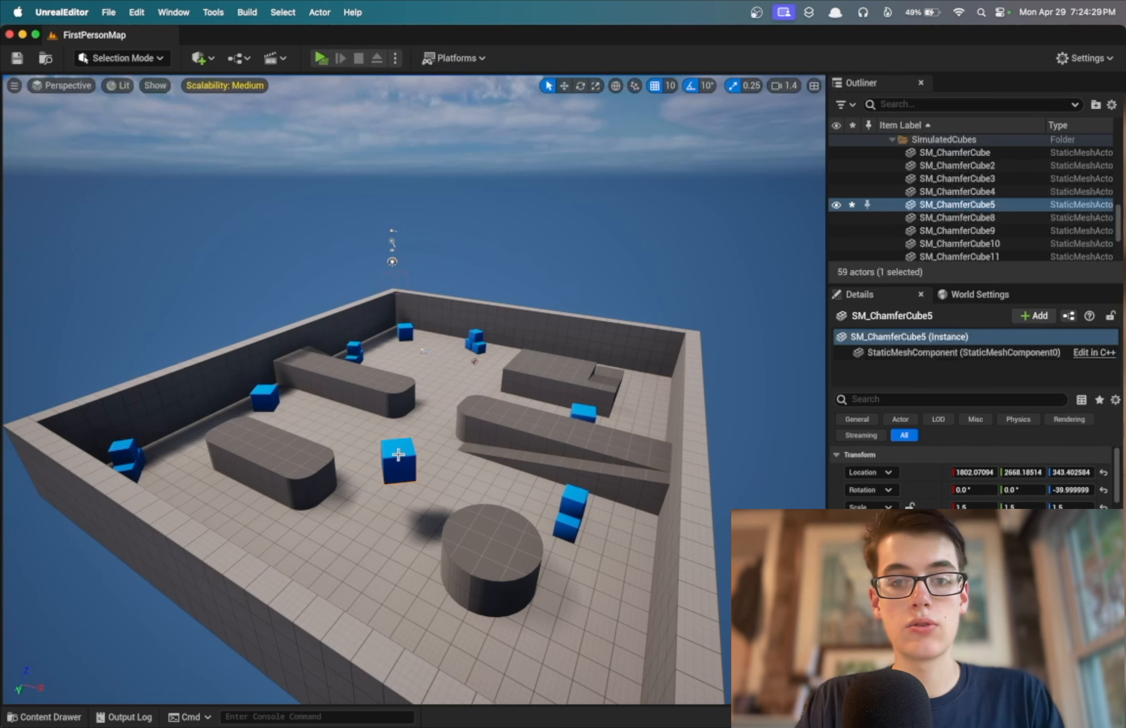
key("w")
key("e")
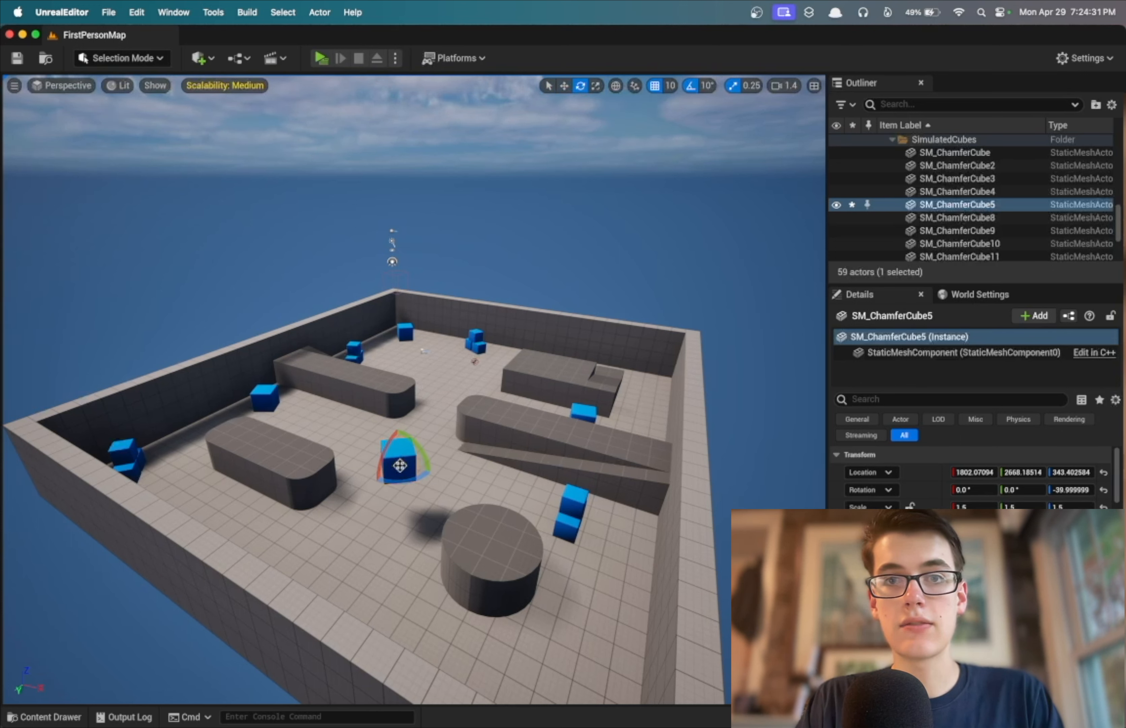
key("r")
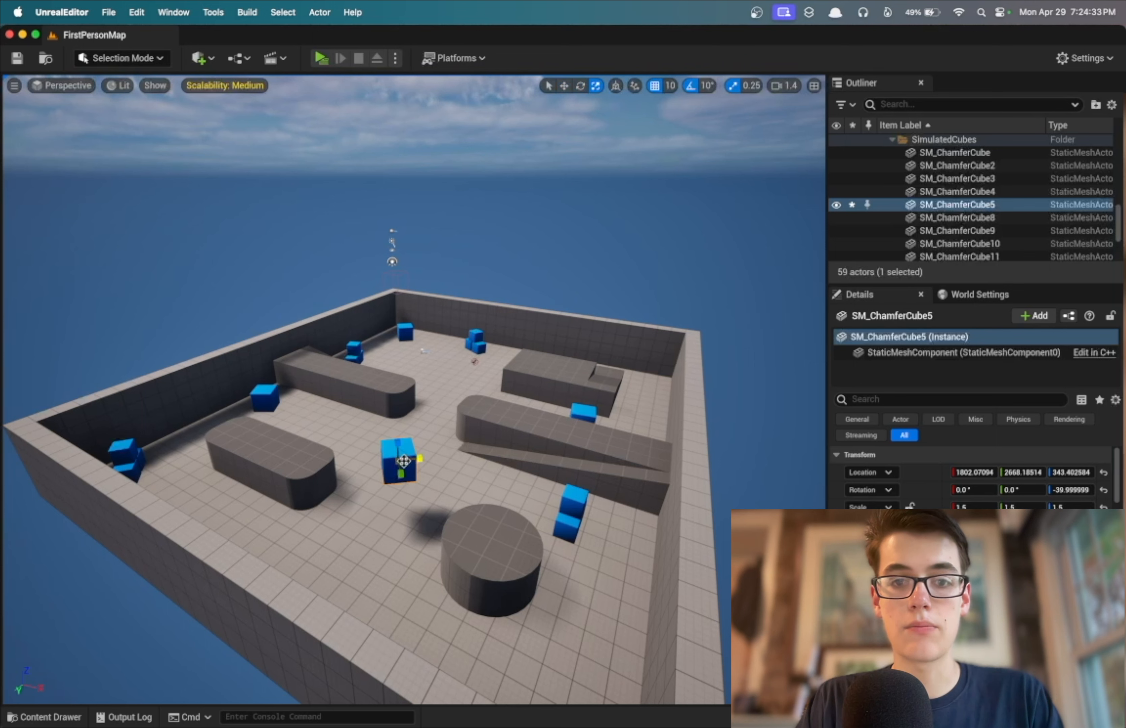
Scale the raised blue cube uniformly to 2.0, and lower it back to the arena floor
mouse_move(400, 461)
left_mouse_down()
mouse_move(397, 448)
mouse_move(396, 479)
left_mouse_up()
key("w")
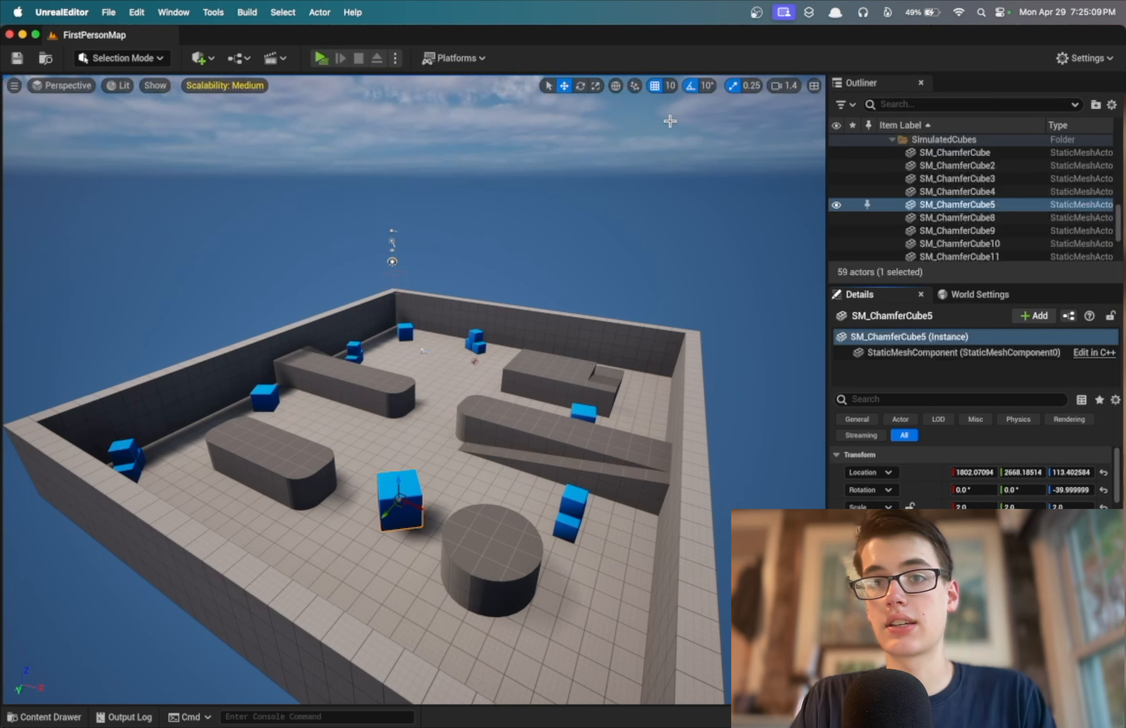
Set the grid snap size to 50, and move the blue cube 250 units along the Y axis
left_click(654, 86)
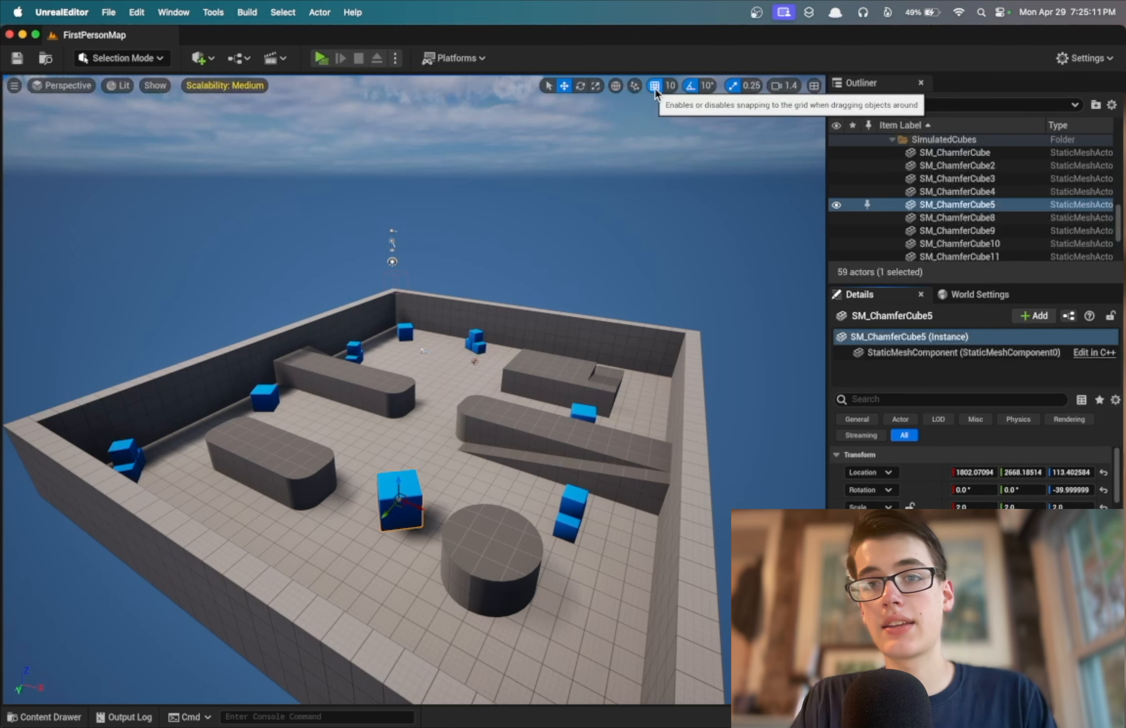
left_click(655, 86)
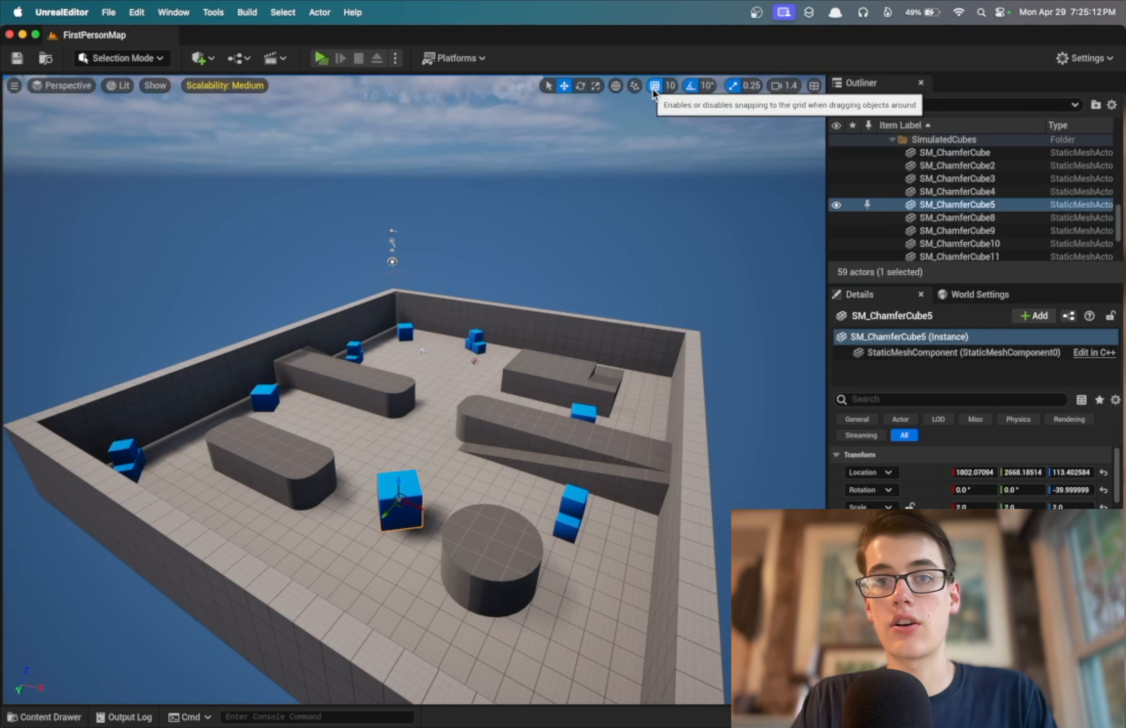
left_click(669, 88)
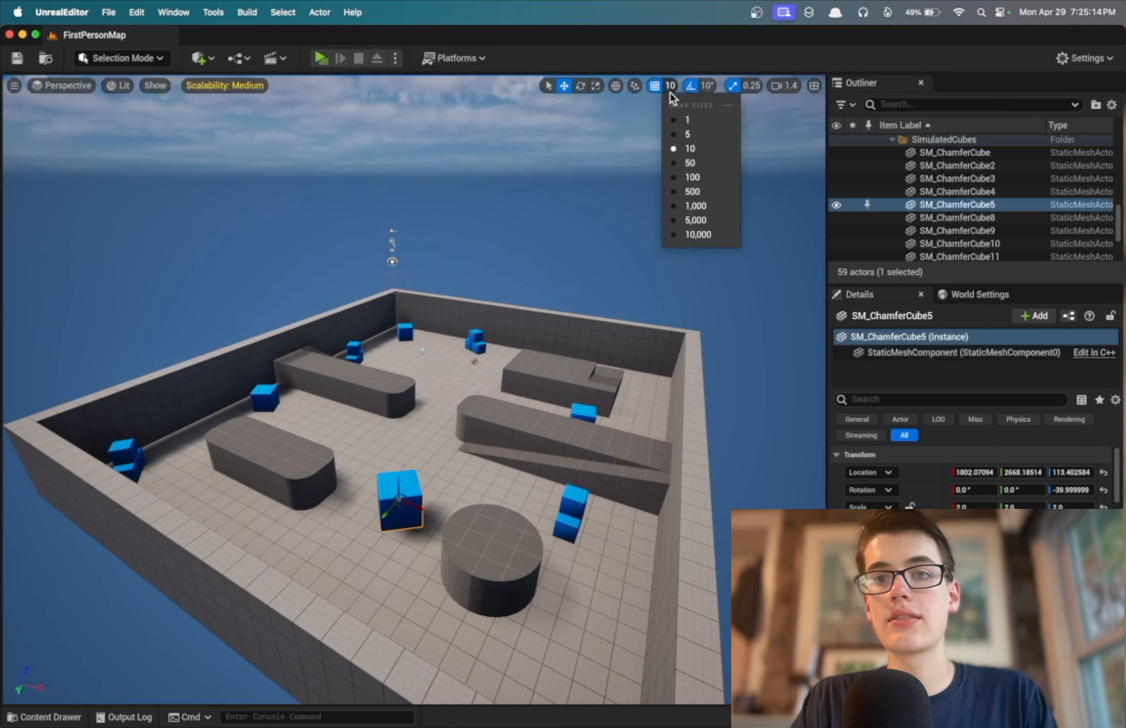
left_click(690, 164)
left_click_drag(384, 515, 351, 577)
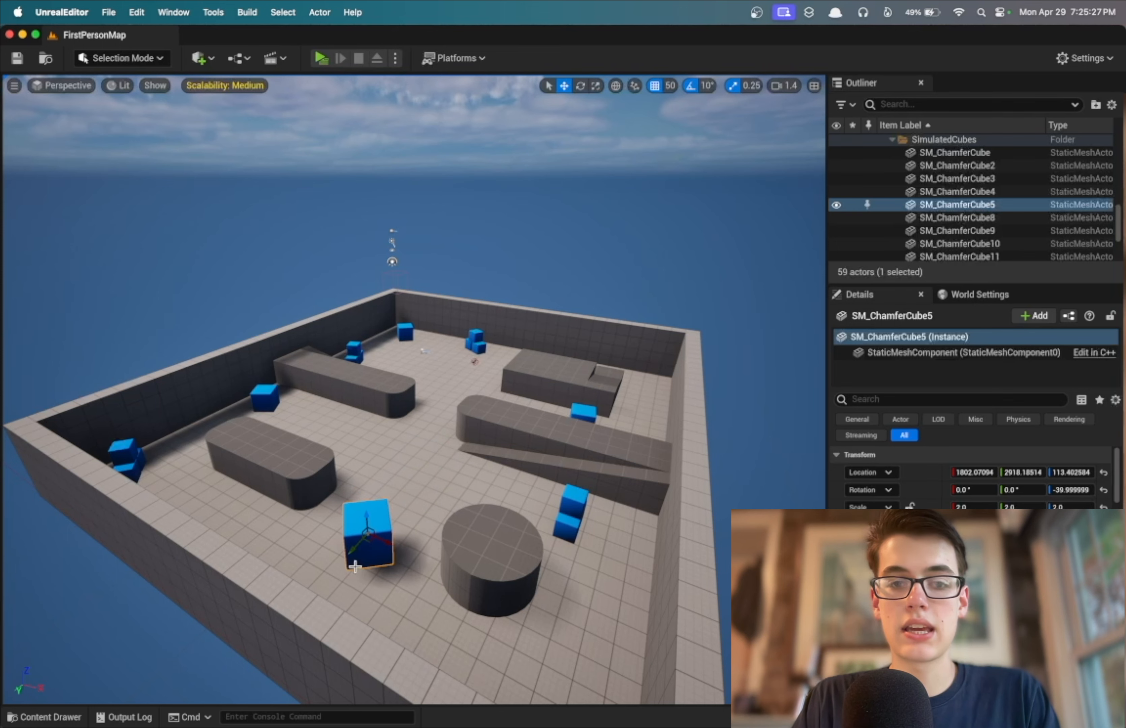
Try rotating the blue cube about its vertical axis with 10° rotation snapping
left_click(689, 87)
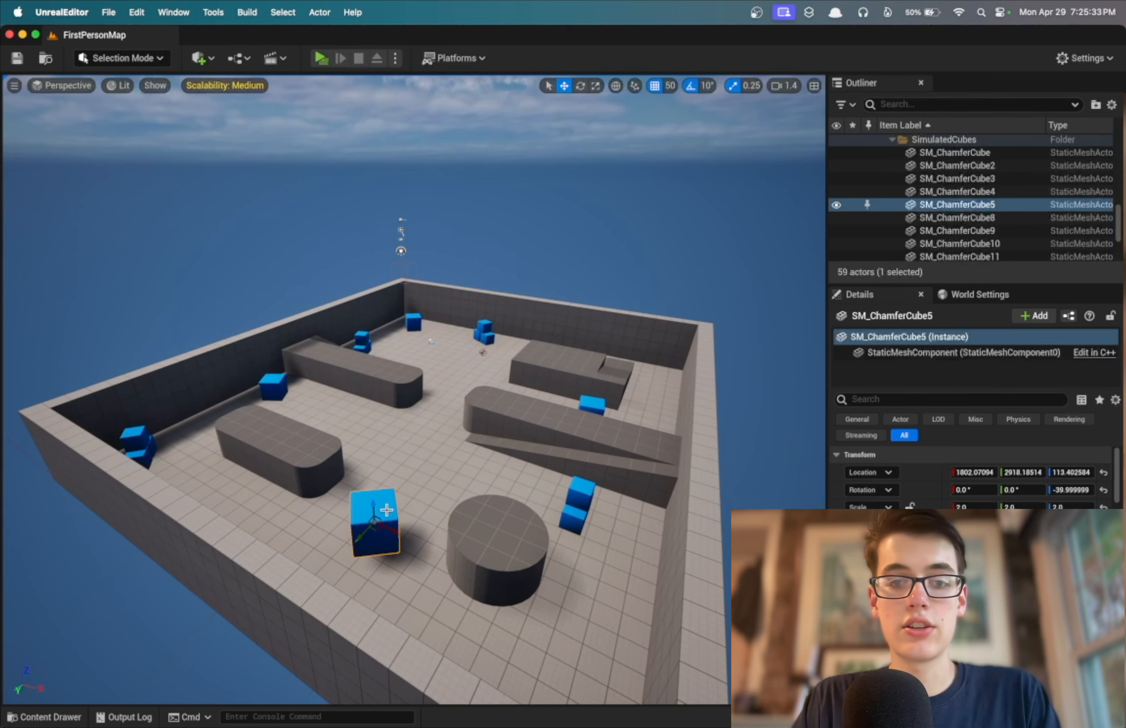
key("e")
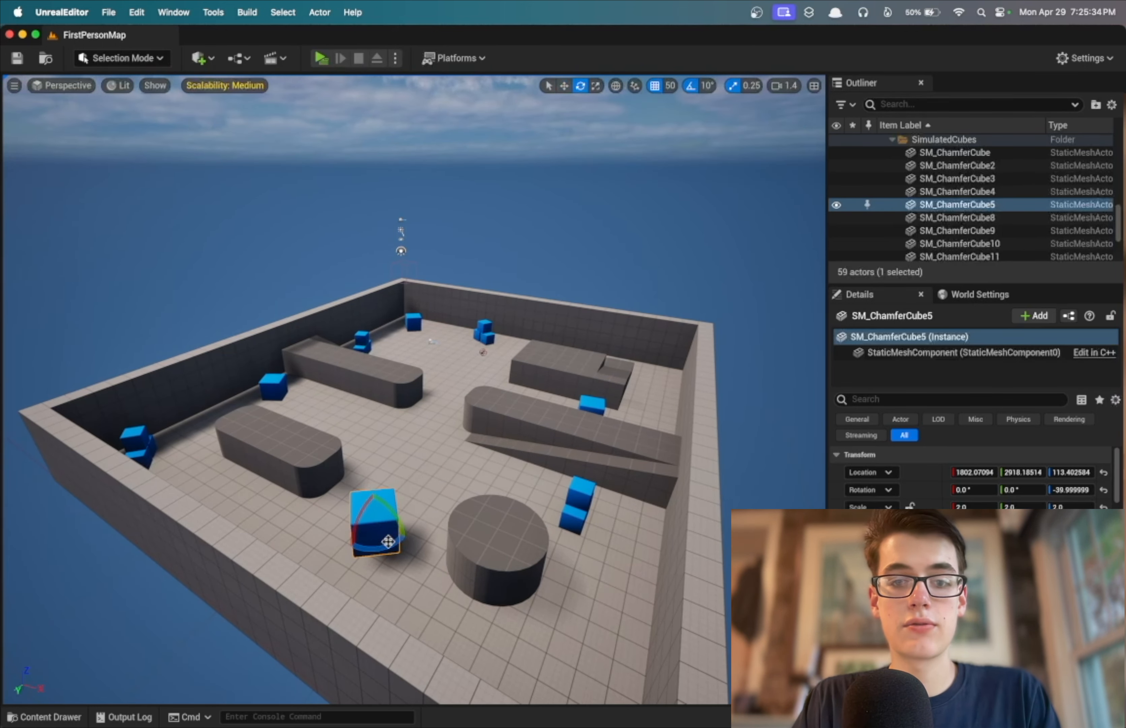
mouse_move(369, 549)
left_mouse_down()
mouse_move(396, 545)
mouse_move(412, 525)
mouse_move(384, 553)
left_mouse_up()
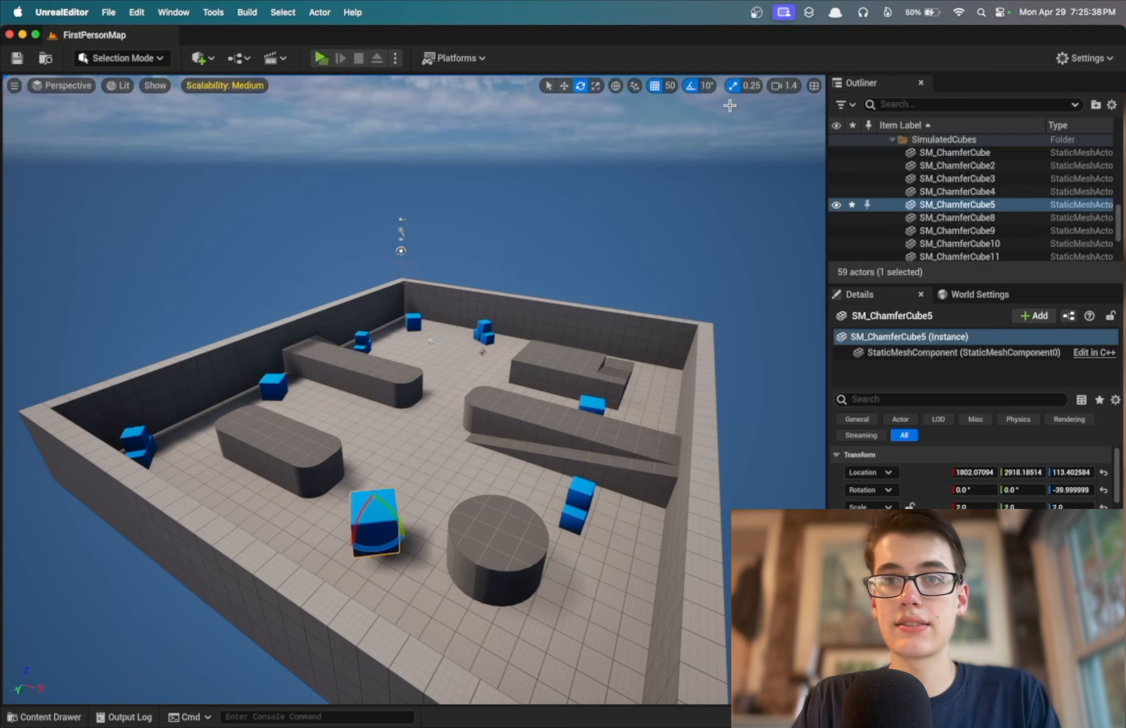
Set the rotation snap to 90°, try rotating the blue cube about its vertical axis, and undo the rotation
left_click(707, 85)
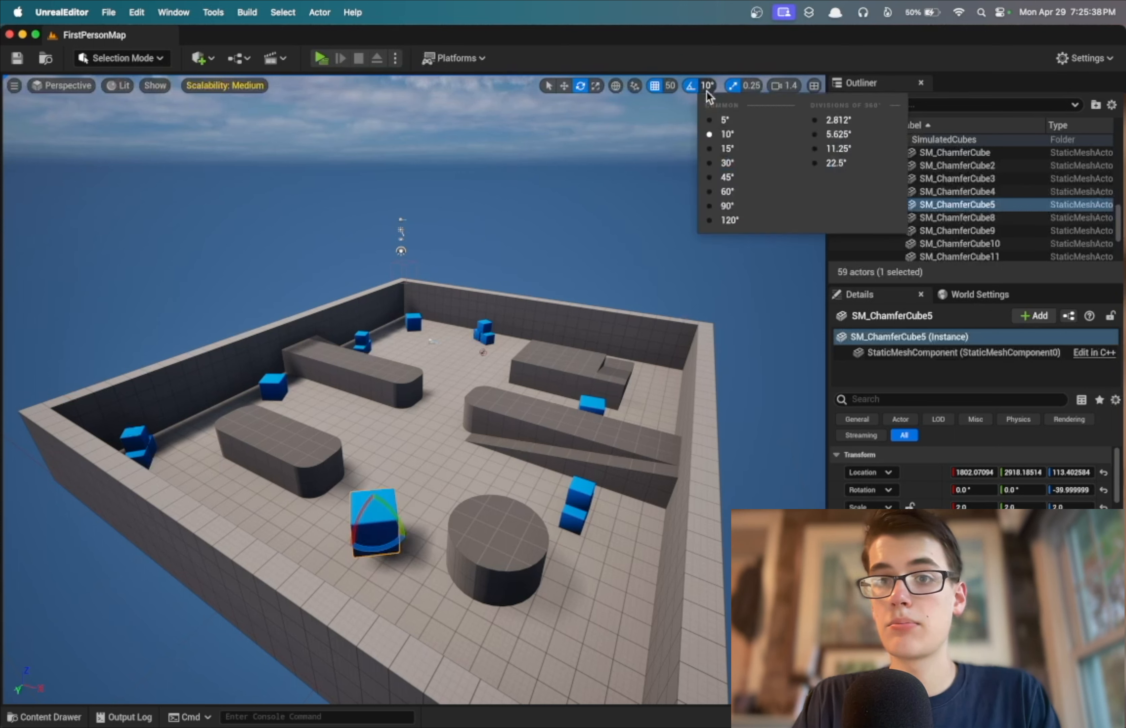
left_click(727, 206)
left_click_drag(366, 549, 406, 537)
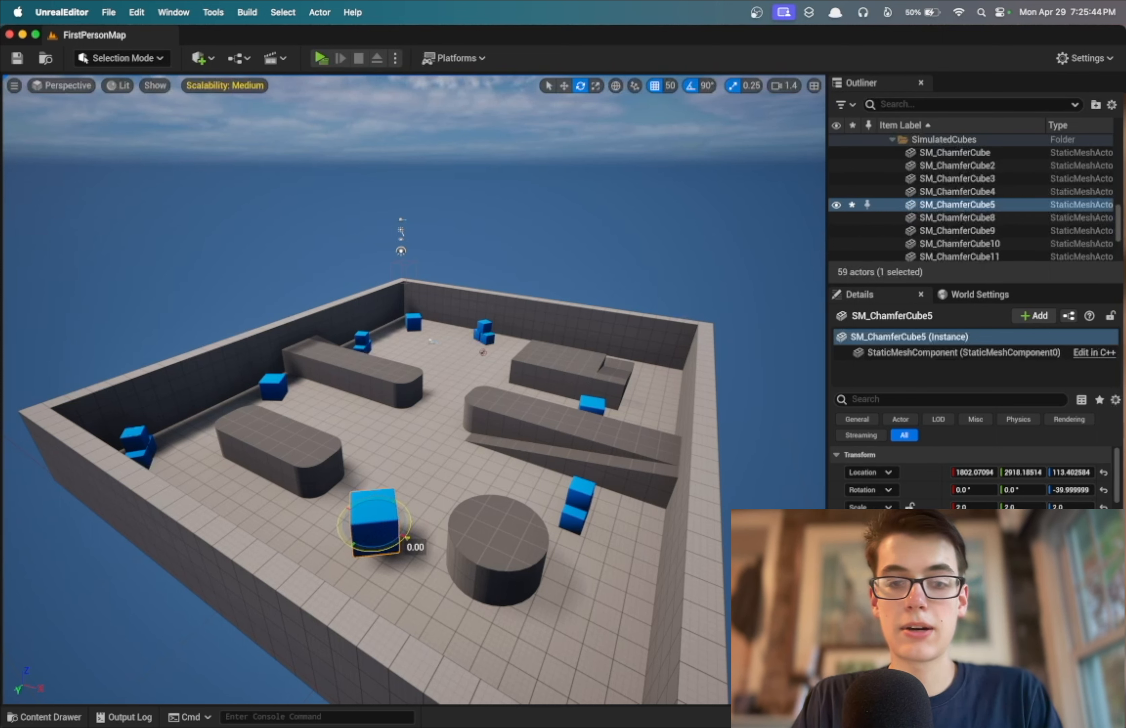
key("super+z")
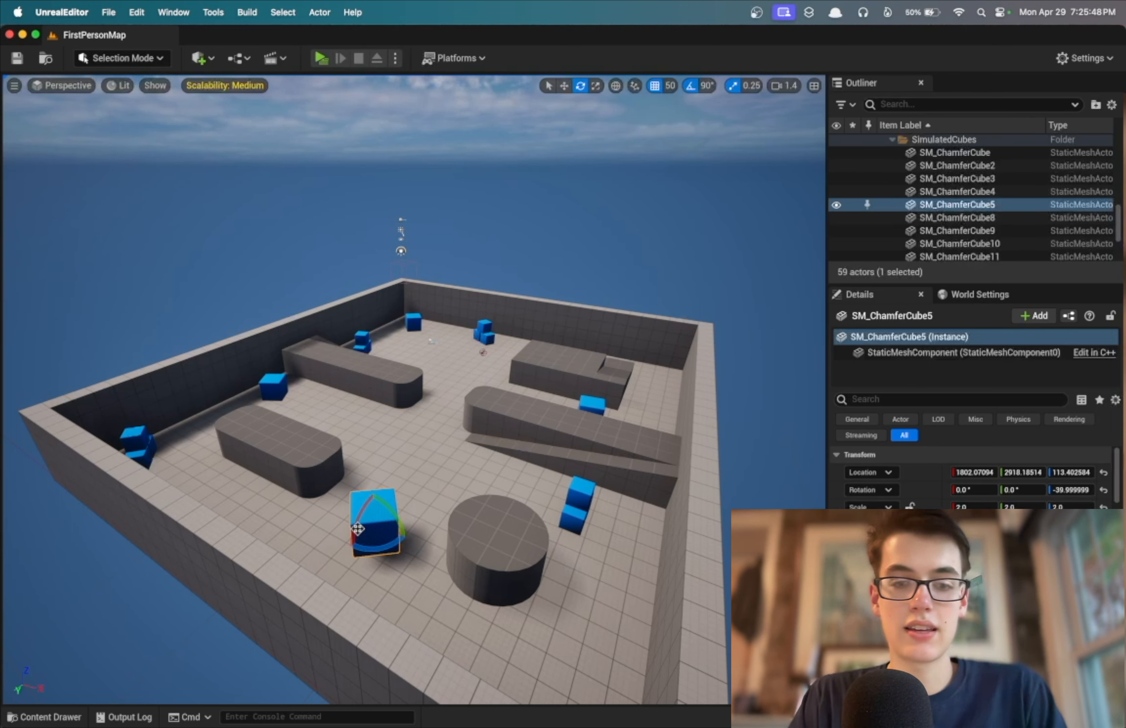
Scale the blue cube uniformly to 2.75 using the 0.25 scale snap
key("r")
left_click_drag(376, 522, 390, 510)
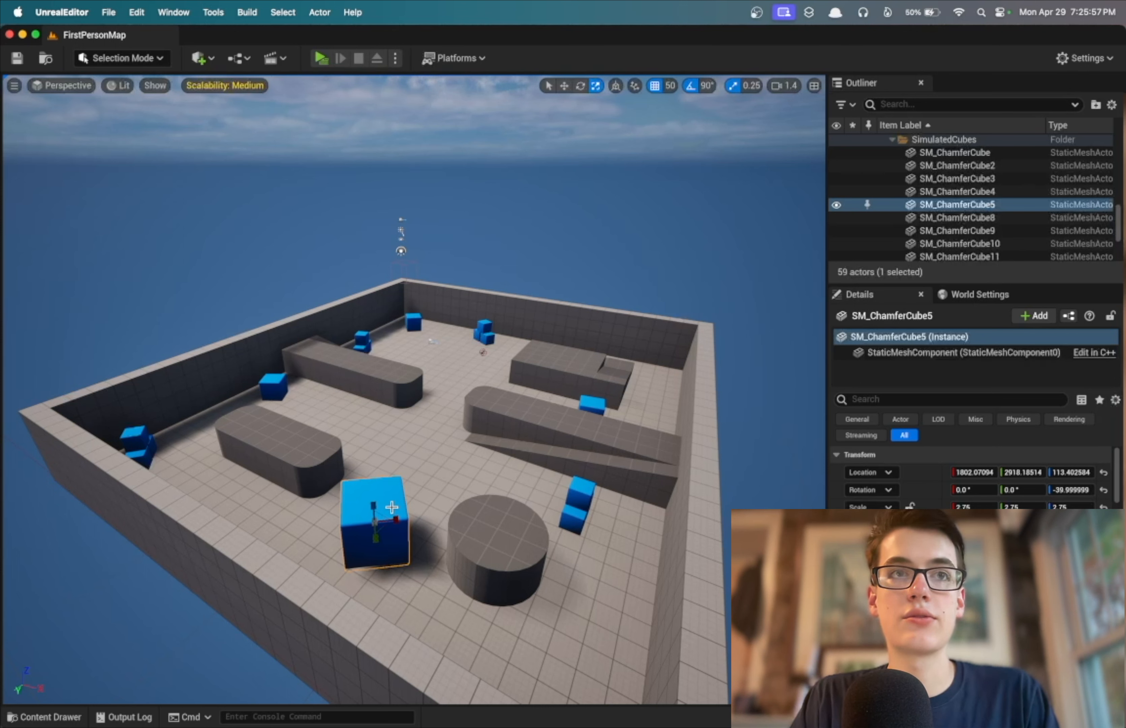
Try duplicating the enlarged blue cube with the move gizmo, placing the first copy 500 units away along the Y axis
key("w")
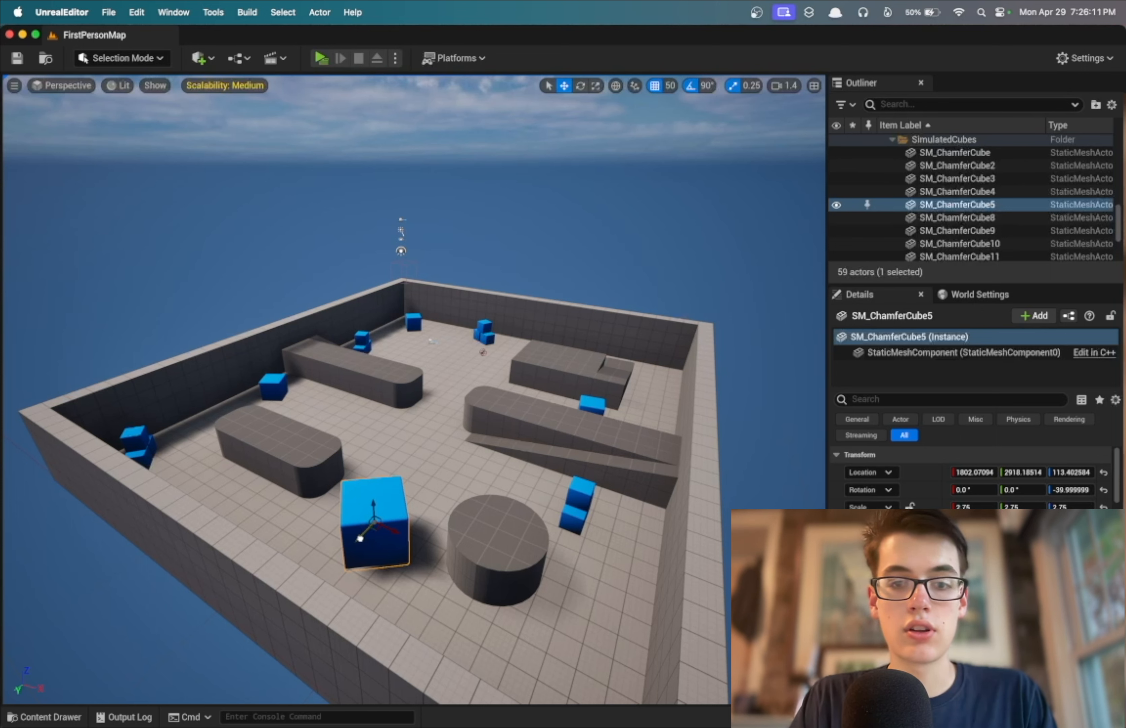
left_click_drag(360, 538, 420, 475, "alt")
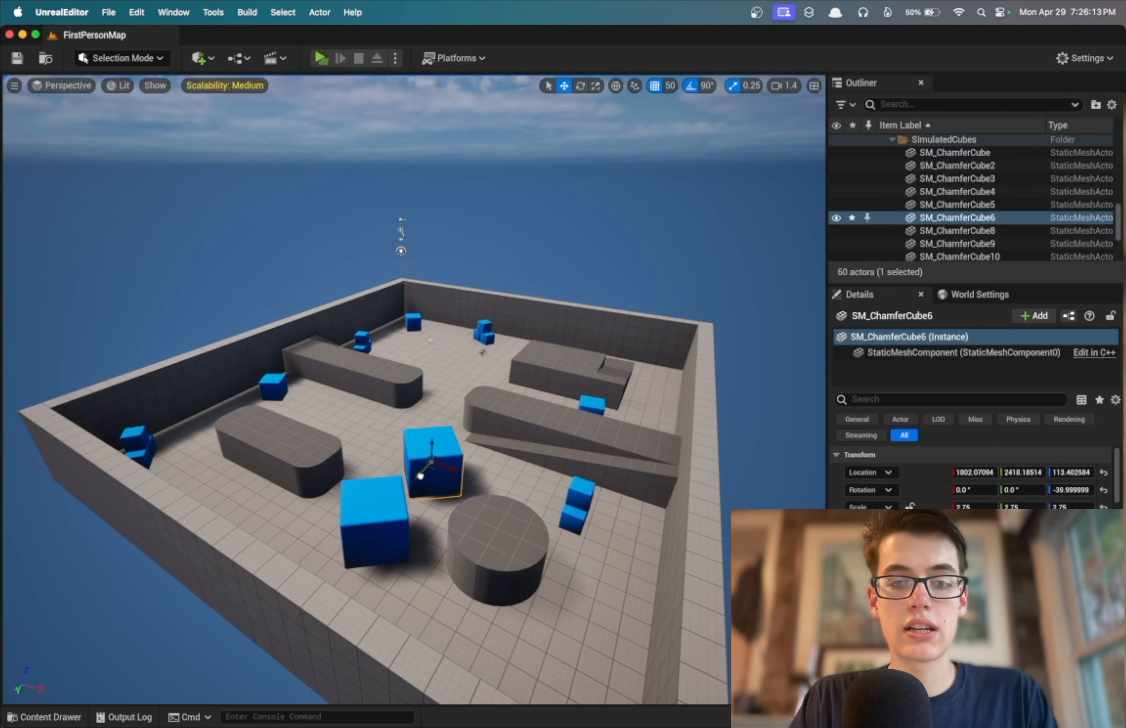
left_click(363, 528)
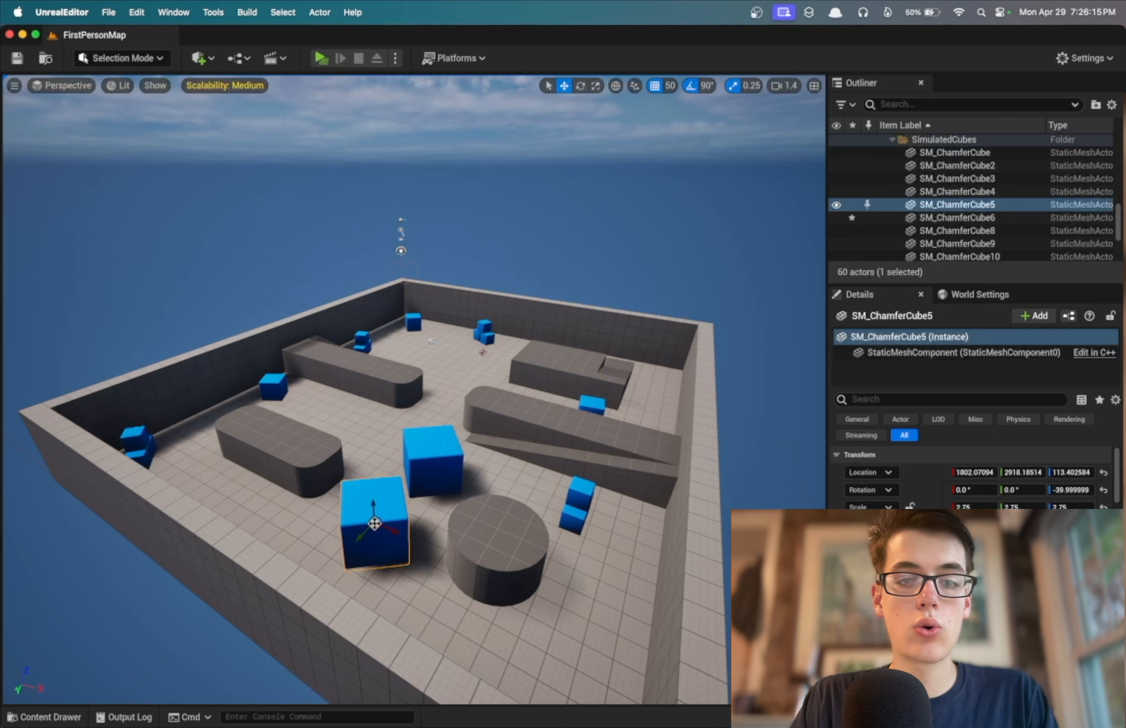
left_click_drag(375, 521, 489, 395, "alt")
left_click(378, 522)
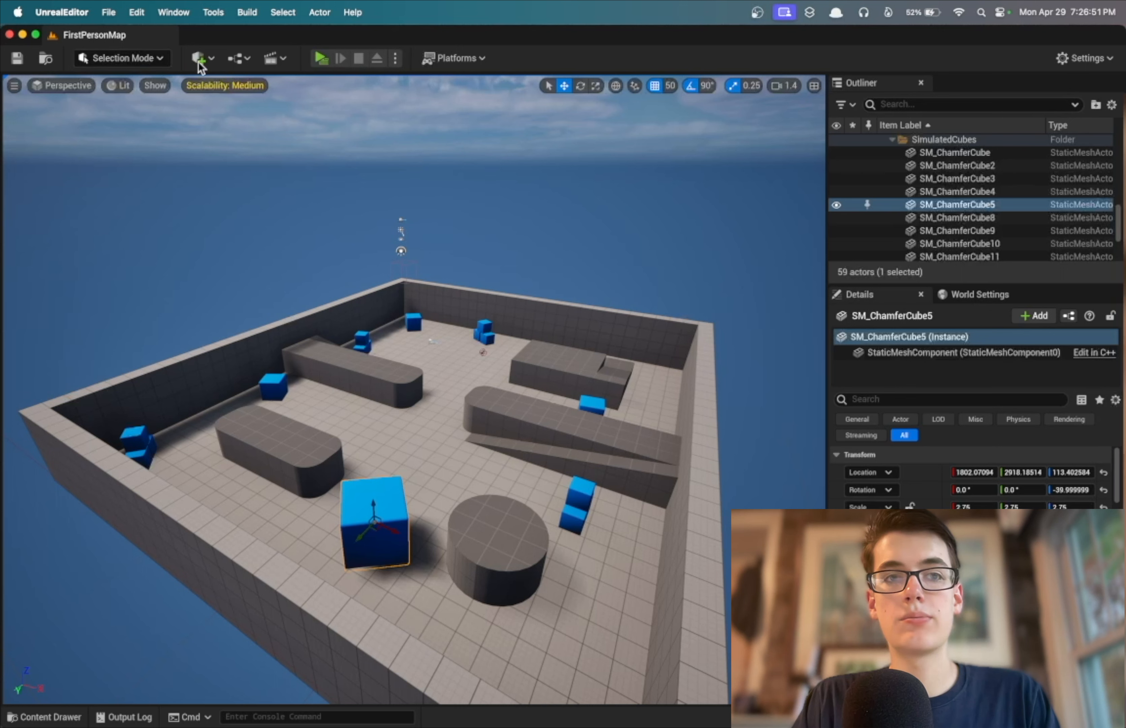
Add a Cylinder shape to the level
left_click(212, 60)
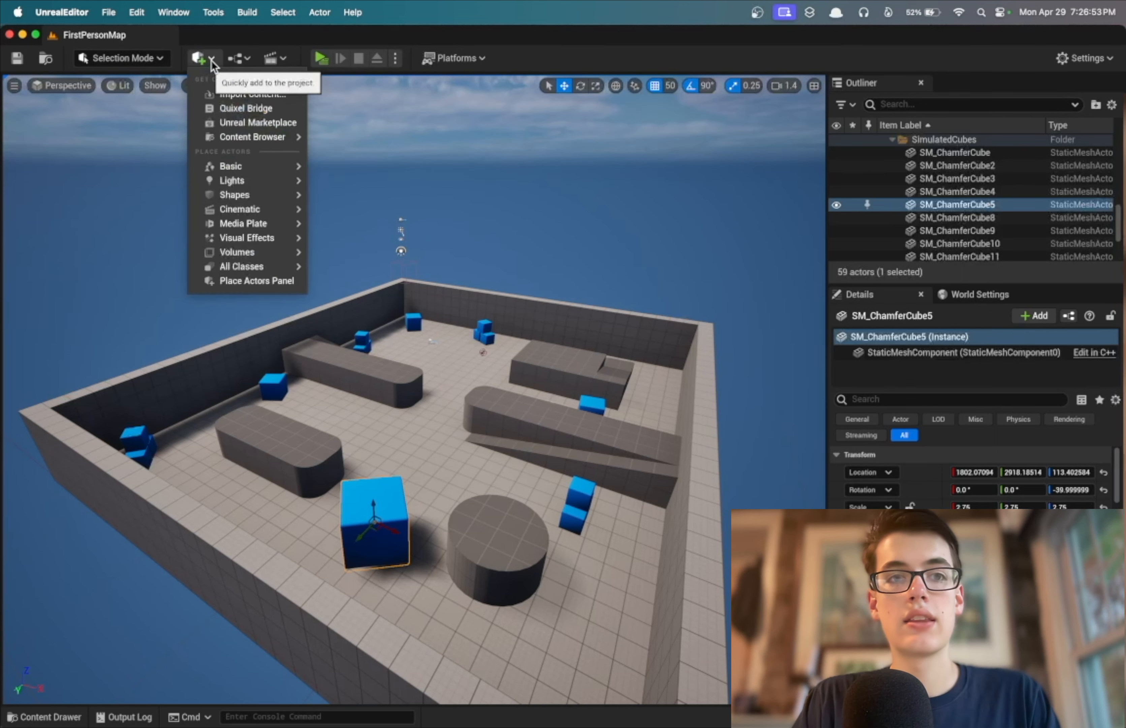
mouse_move(235, 169)
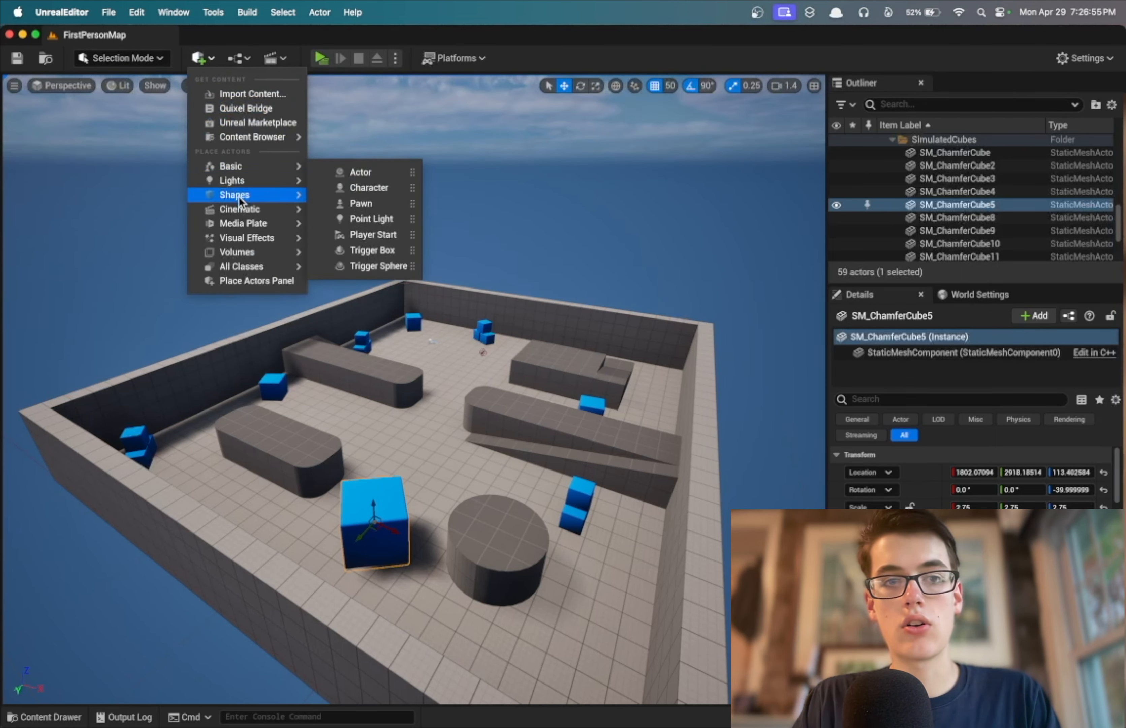
mouse_move(243, 199)
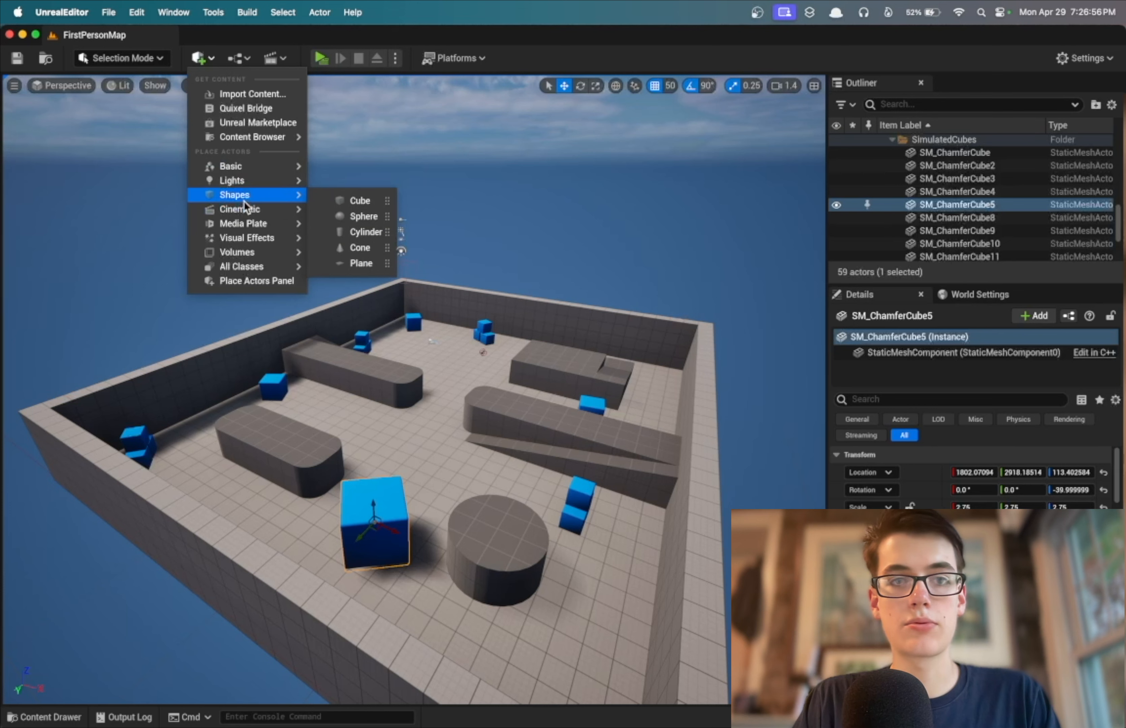
left_click(361, 232)
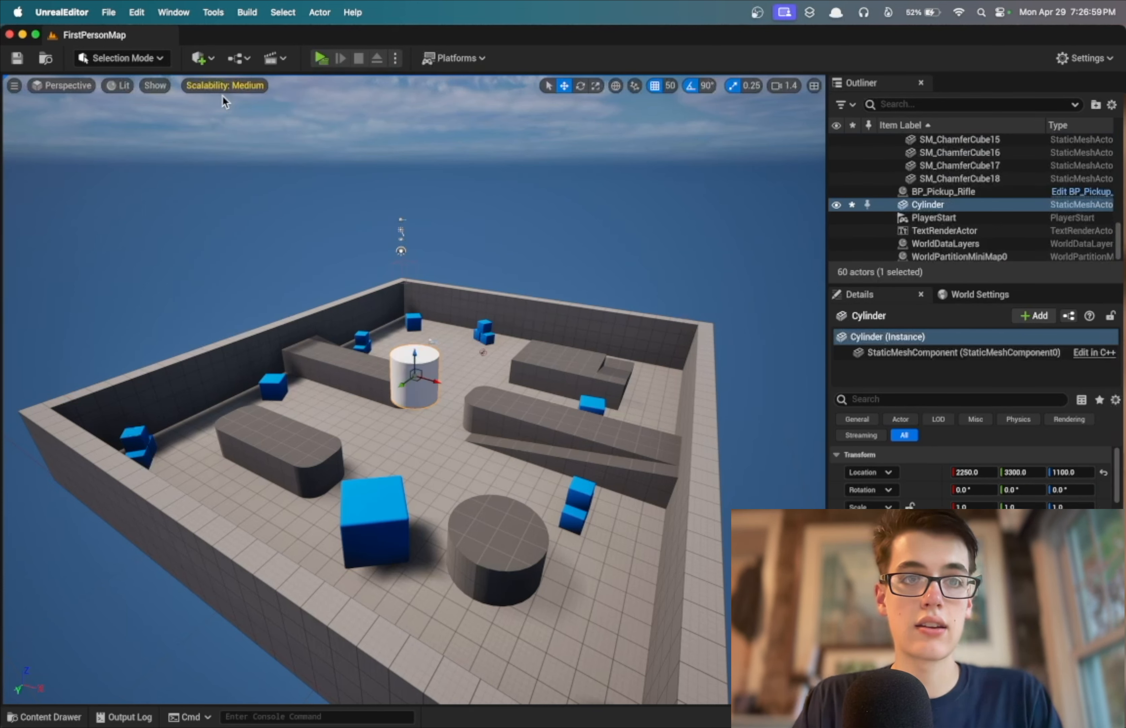
Add a Point Light to the level, and lower it to a Z location of 900
left_click(201, 58)
mouse_move(243, 185)
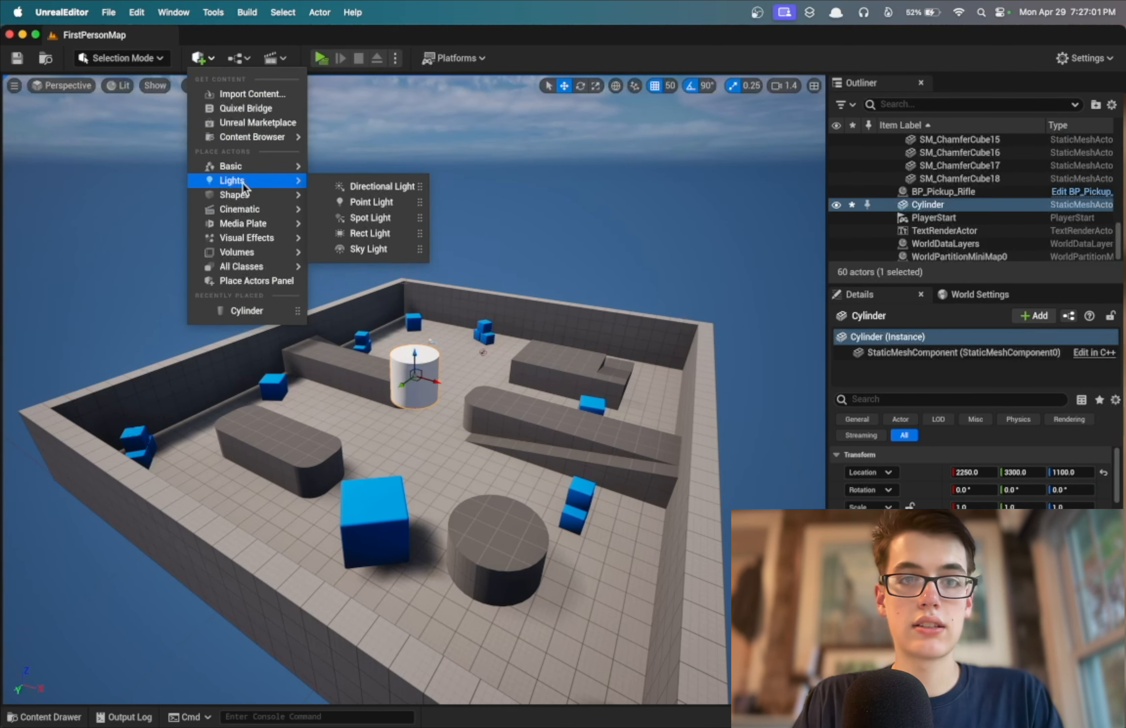
left_click(372, 202)
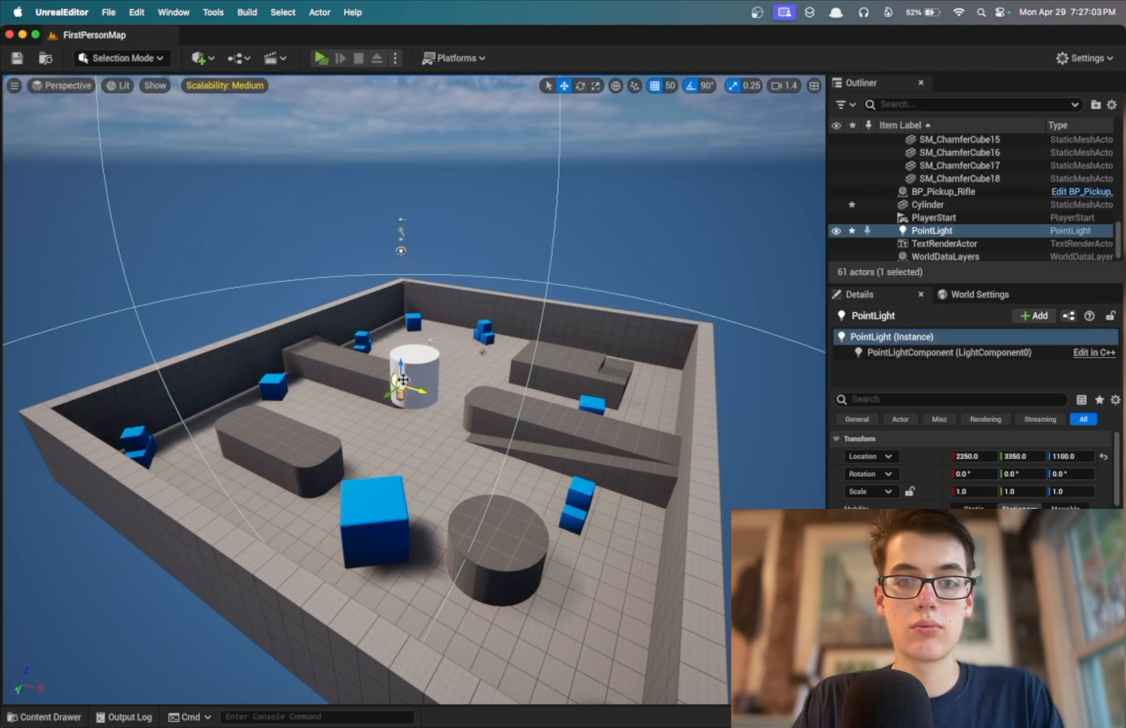
left_click_drag(401, 364, 402, 447)
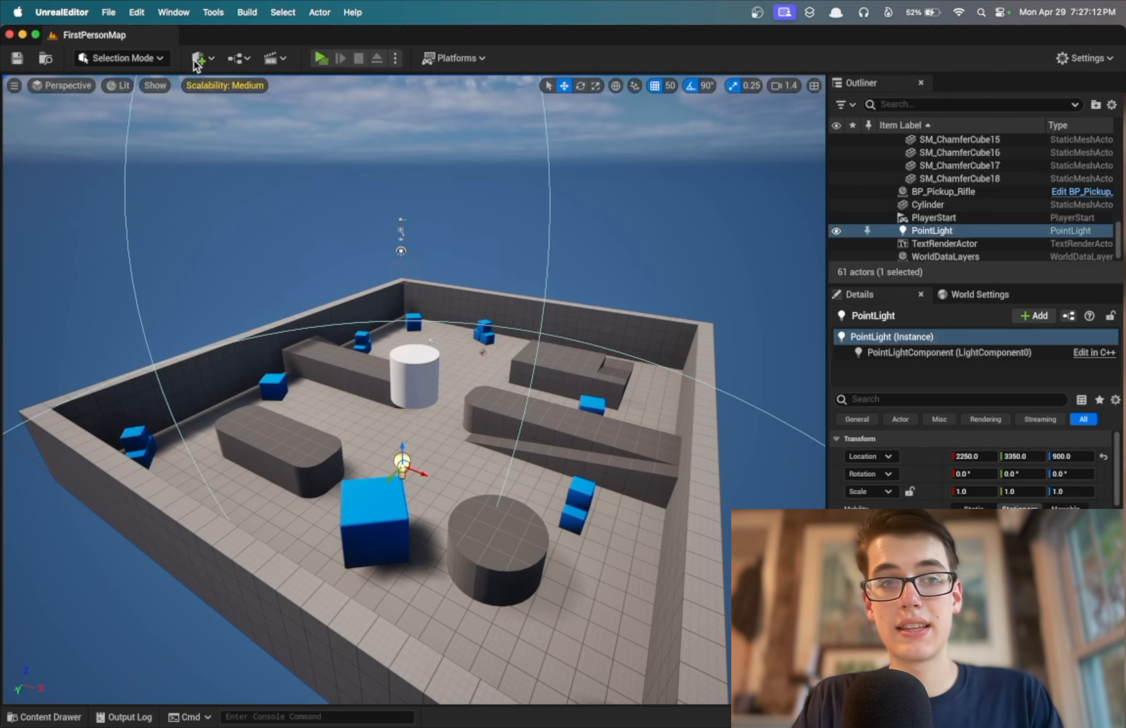
Open Quixel Bridge, move its window clear of most of the viewport, and search the assets for "rock"
left_click(196, 64)
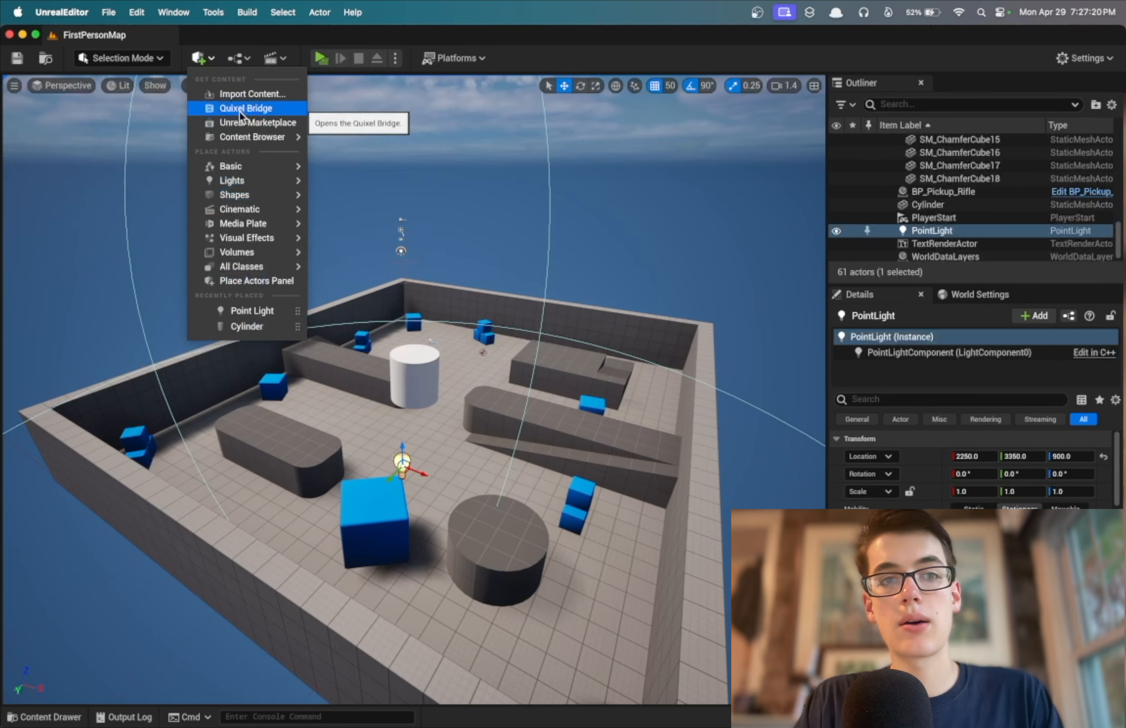
left_click(277, 110)
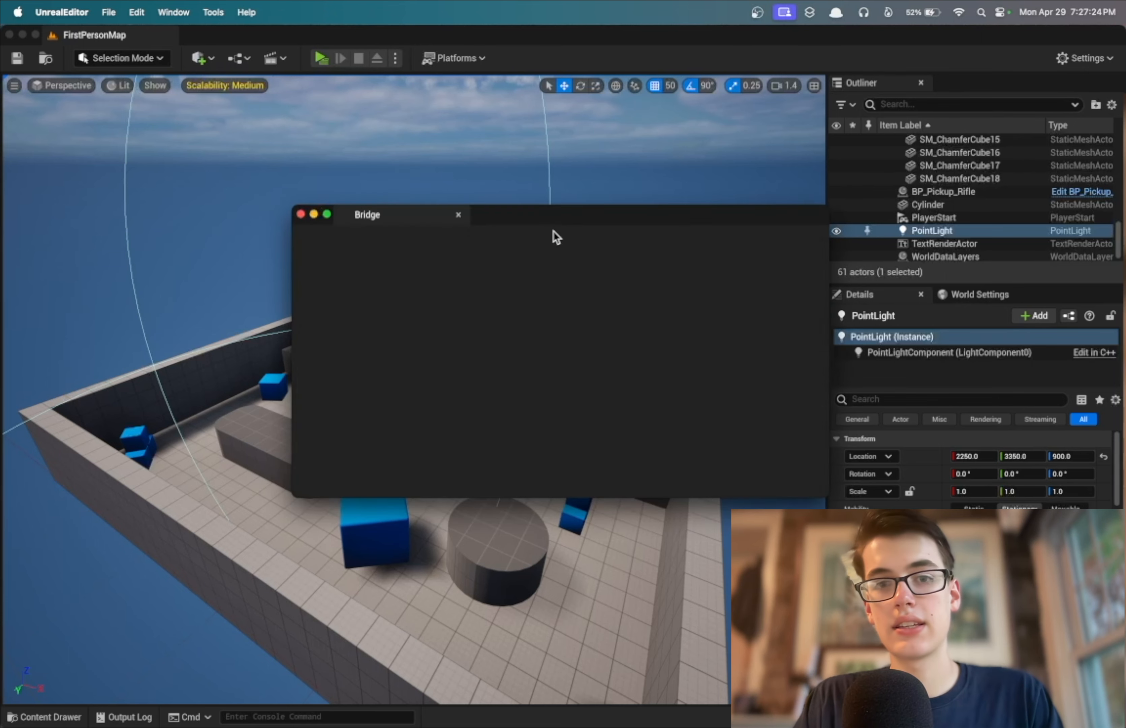
left_click_drag(519, 211, 800, 86)
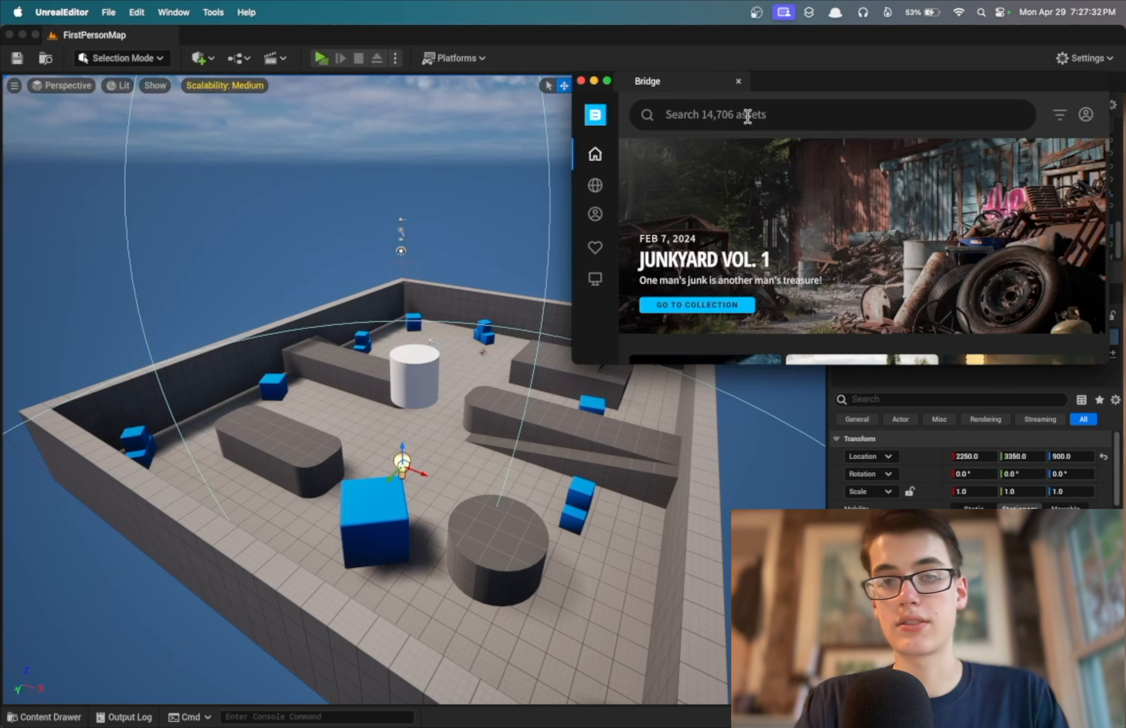
type("rock")
key("Return")
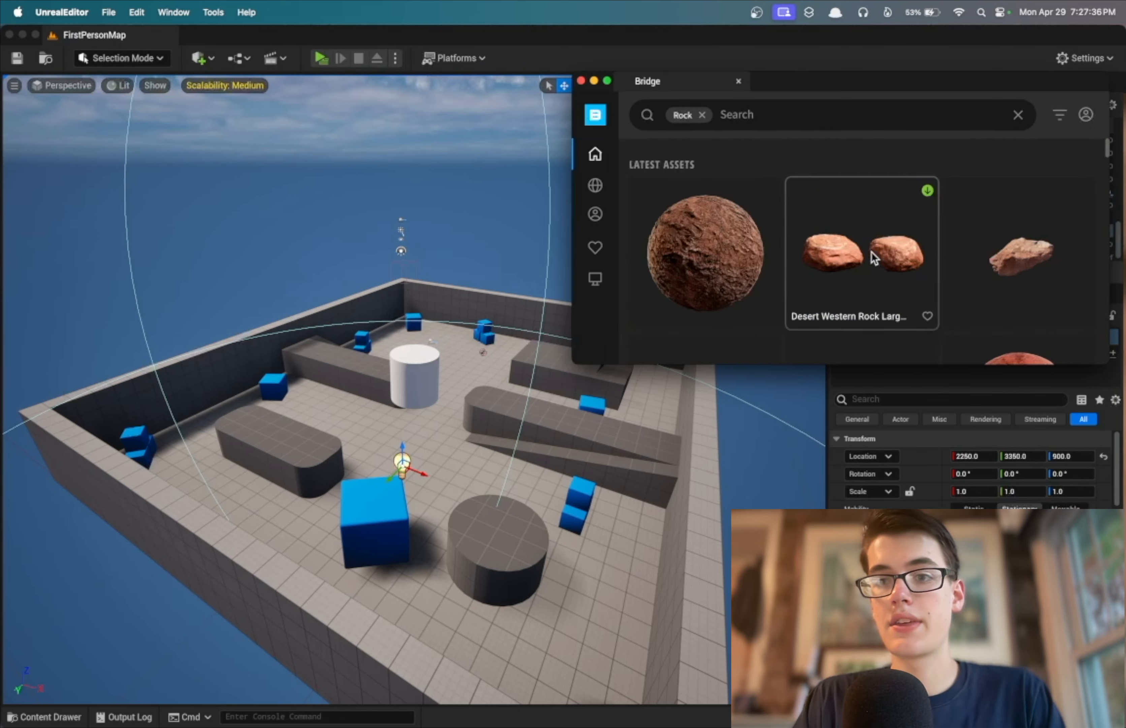
Place the pair-of-red-rocks asset on top of the round grey platform, and focus the viewport on it
scroll(872, 252, "down", 3)
left_click_drag(898, 257, 506, 528)
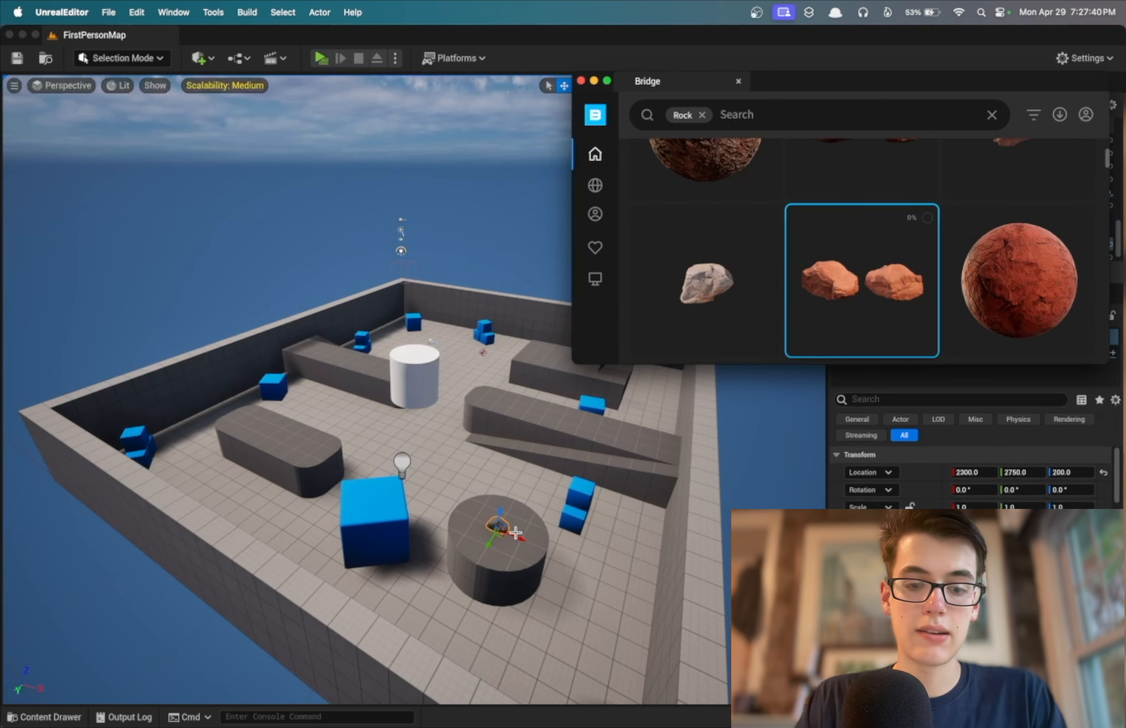
key("f")
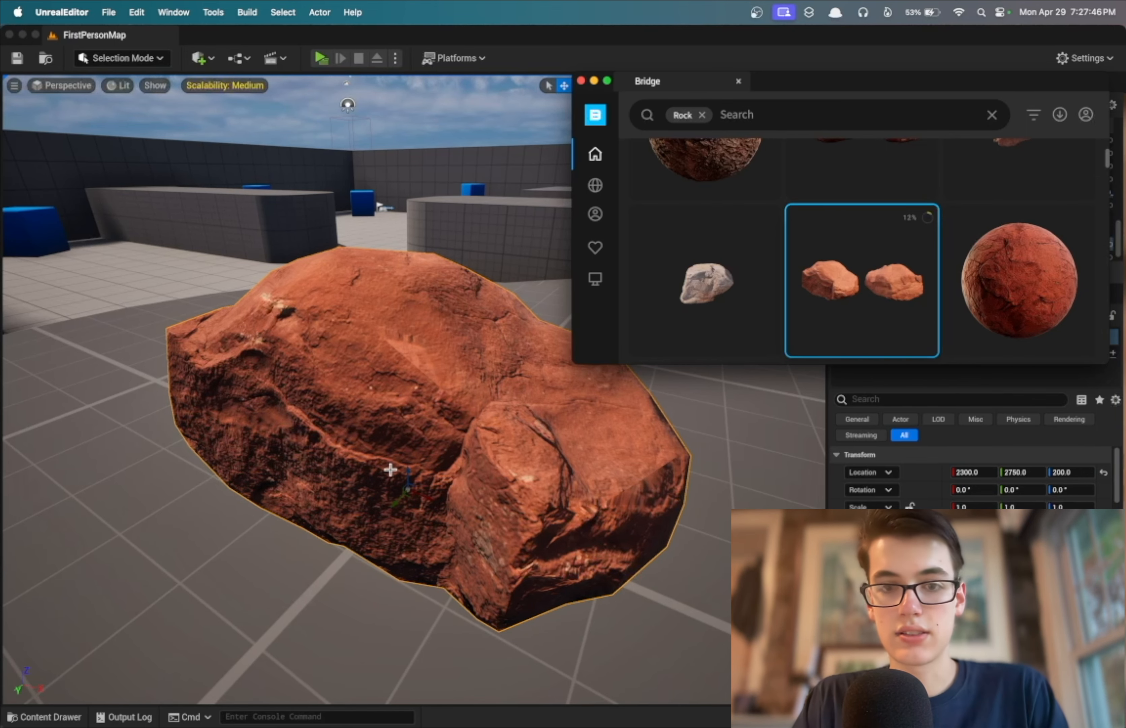
Return from Bridge to the level editor and zoom out until the whole walled arena is in view
left_click(390, 292)
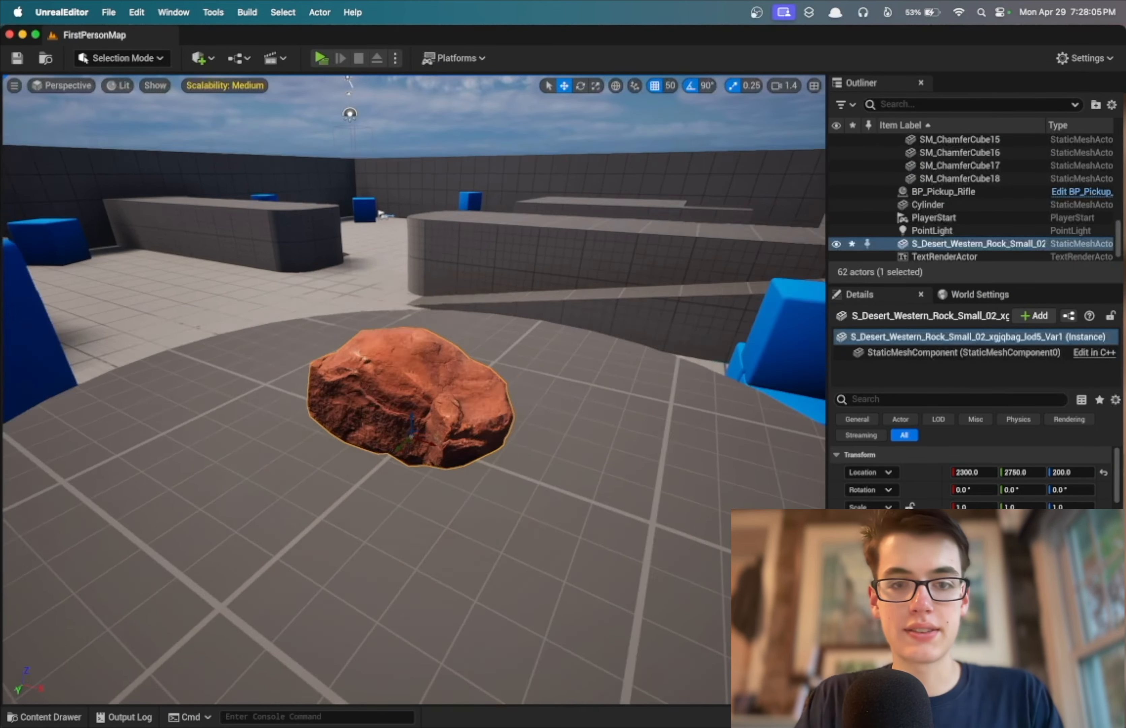
scroll(381, 214, "down", 15)
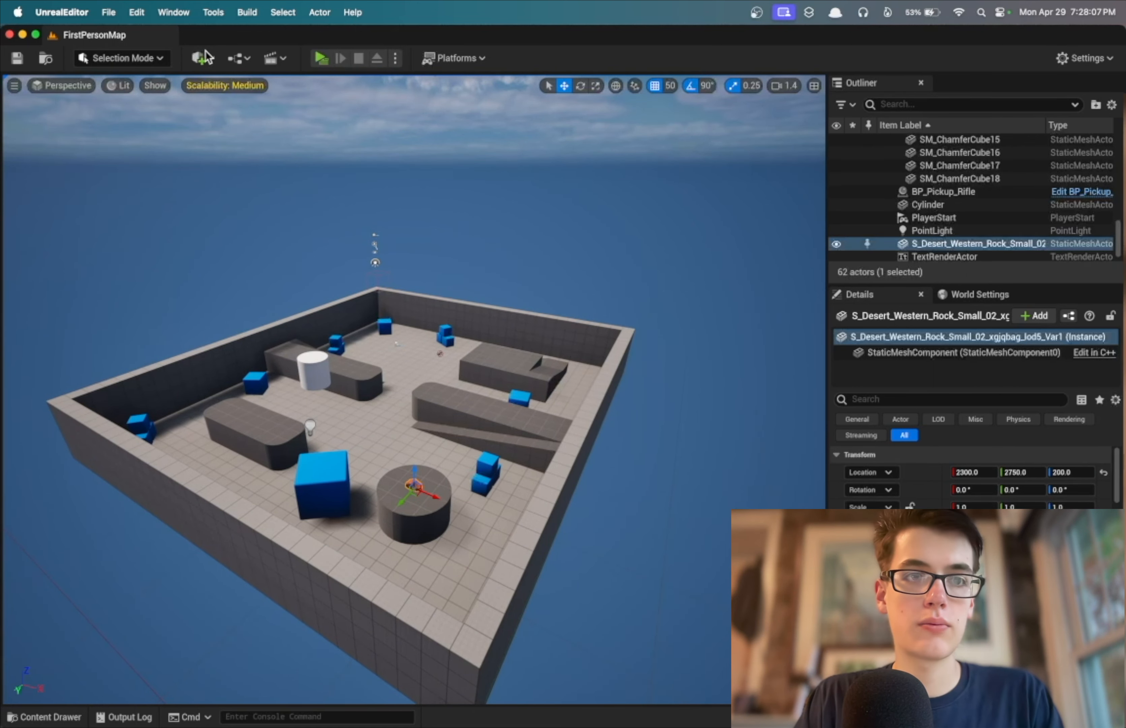
left_click(206, 57)
left_click(198, 57)
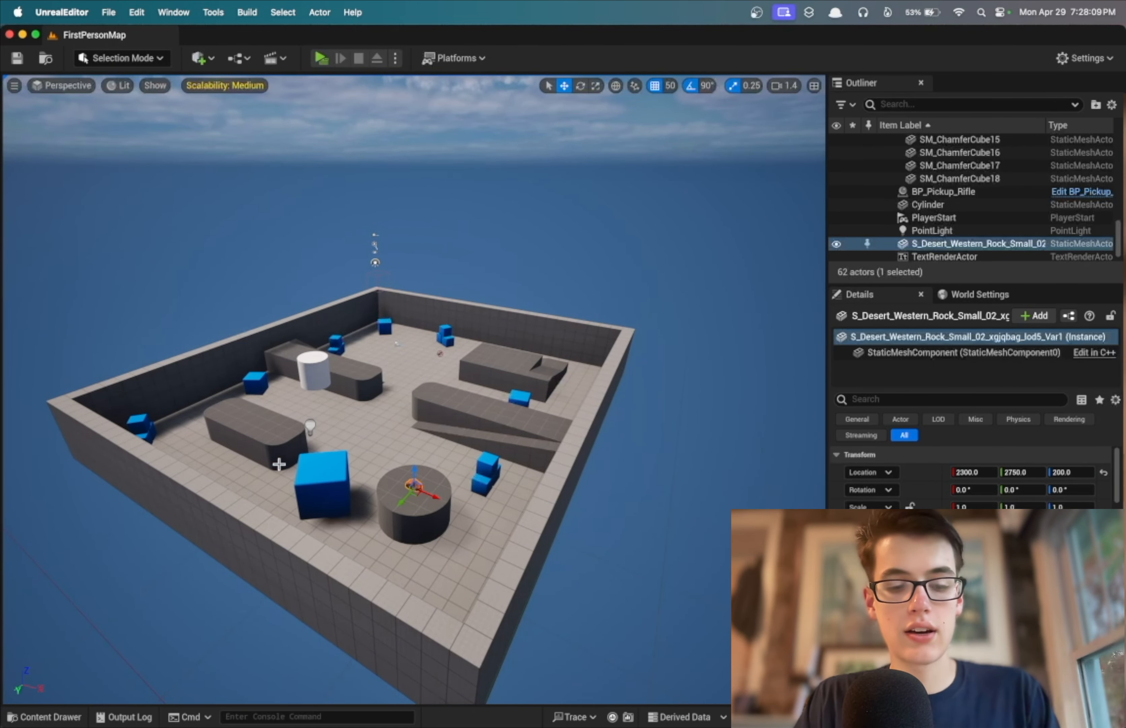
left_click(257, 231)
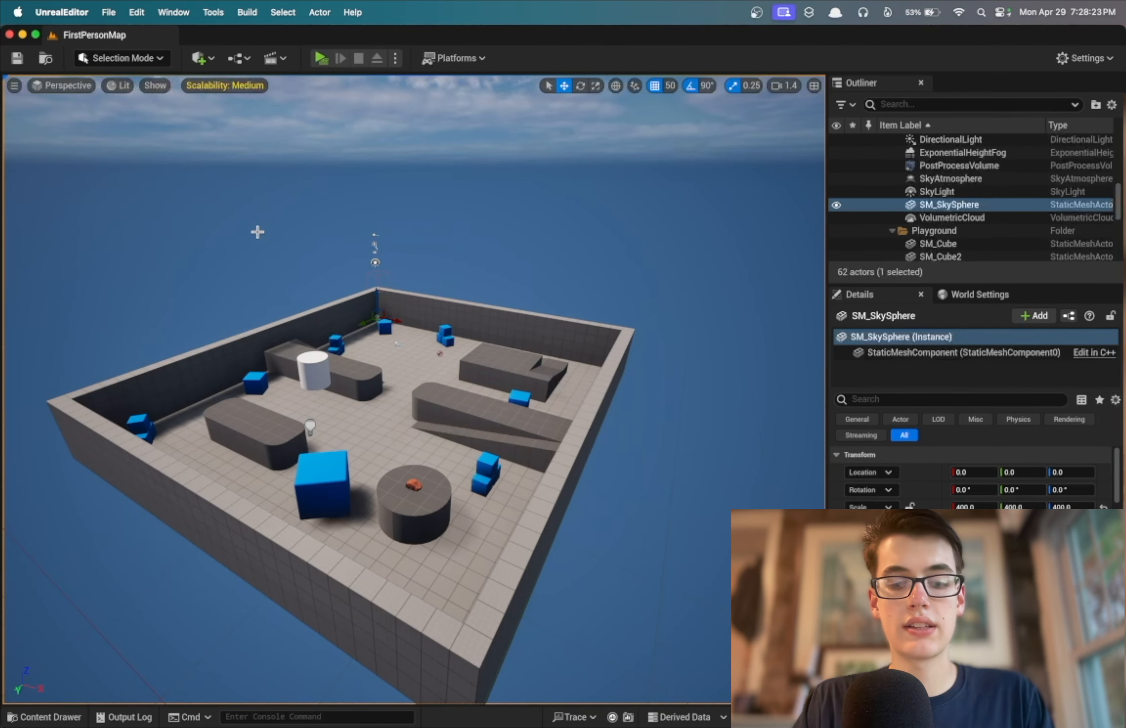
Place BP_FirstPersonProjectile from the FirstPerson Blueprints folder on the arena floor at about X 1700, Y 2200, Z 0
key("ctrl+space")
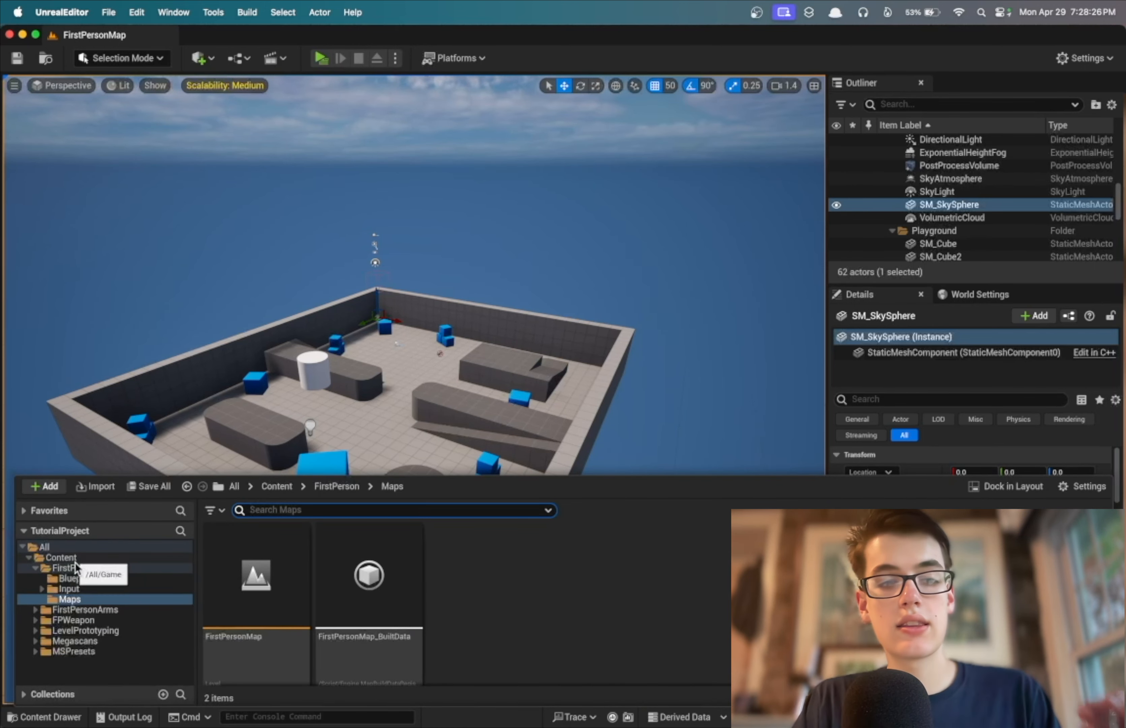
left_click(60, 556)
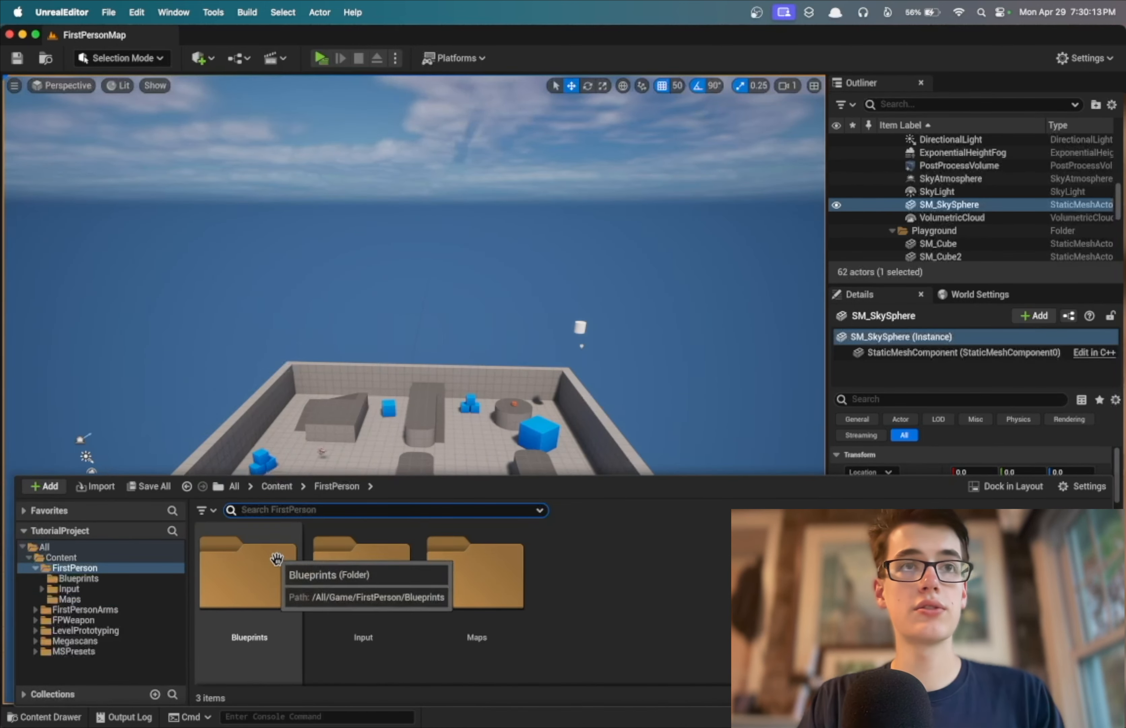
left_click(66, 581)
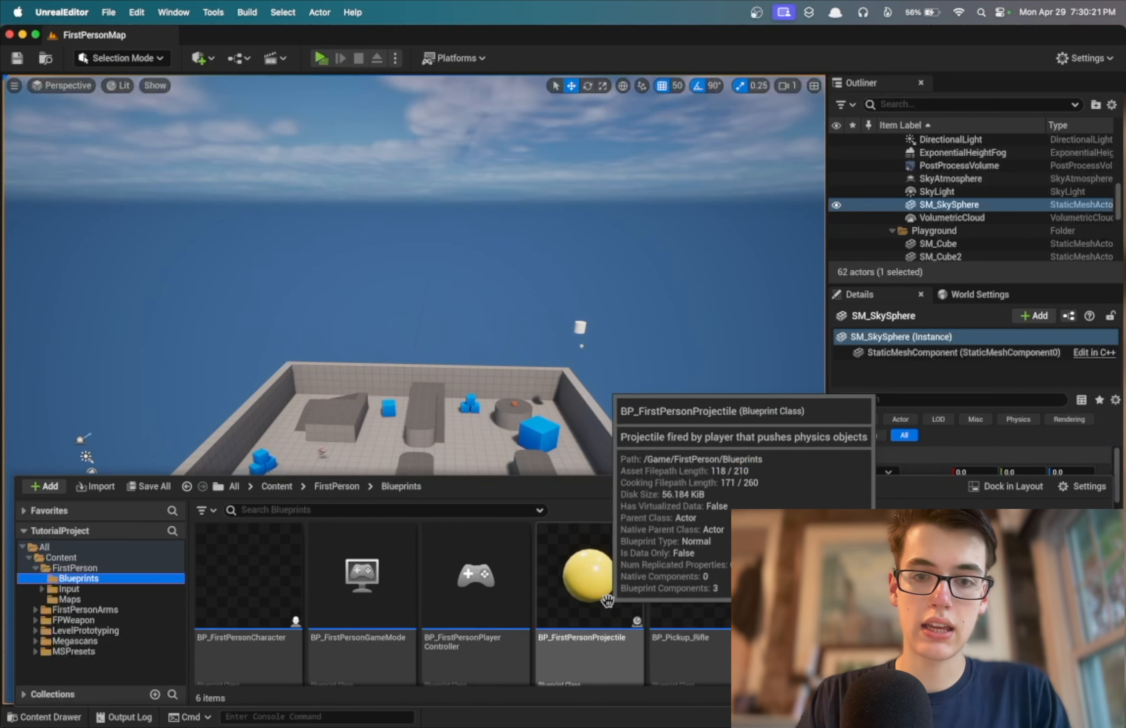
left_click_drag(584, 615, 464, 448)
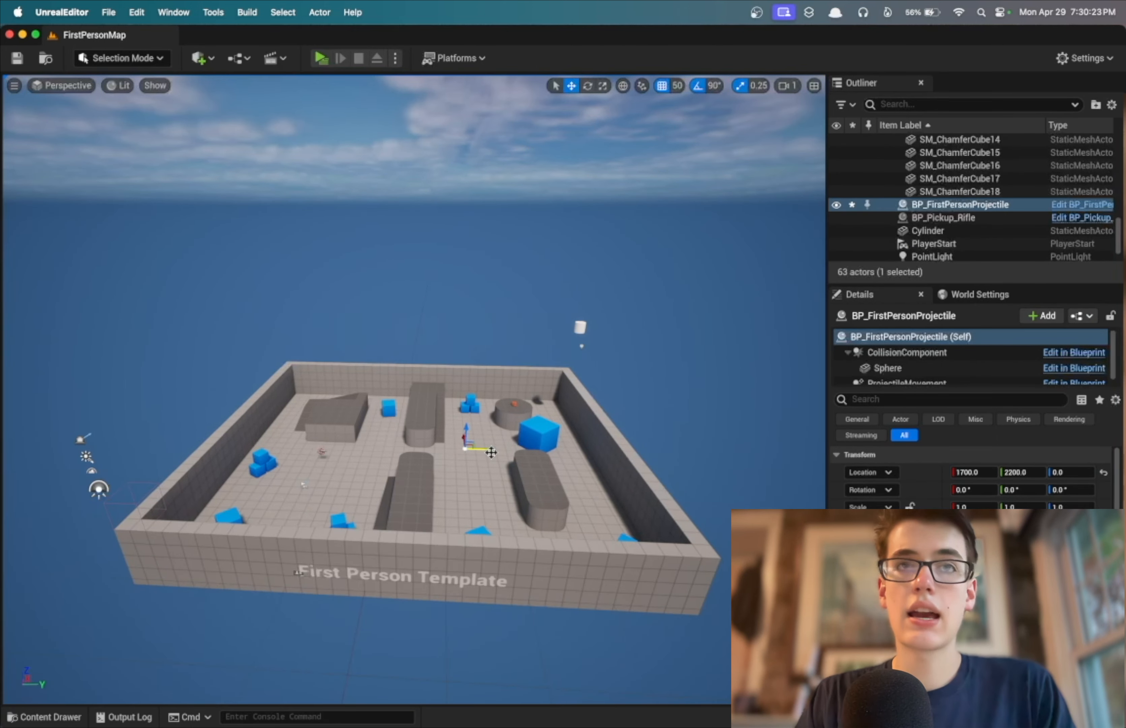
scroll(492, 453, "up", 1)
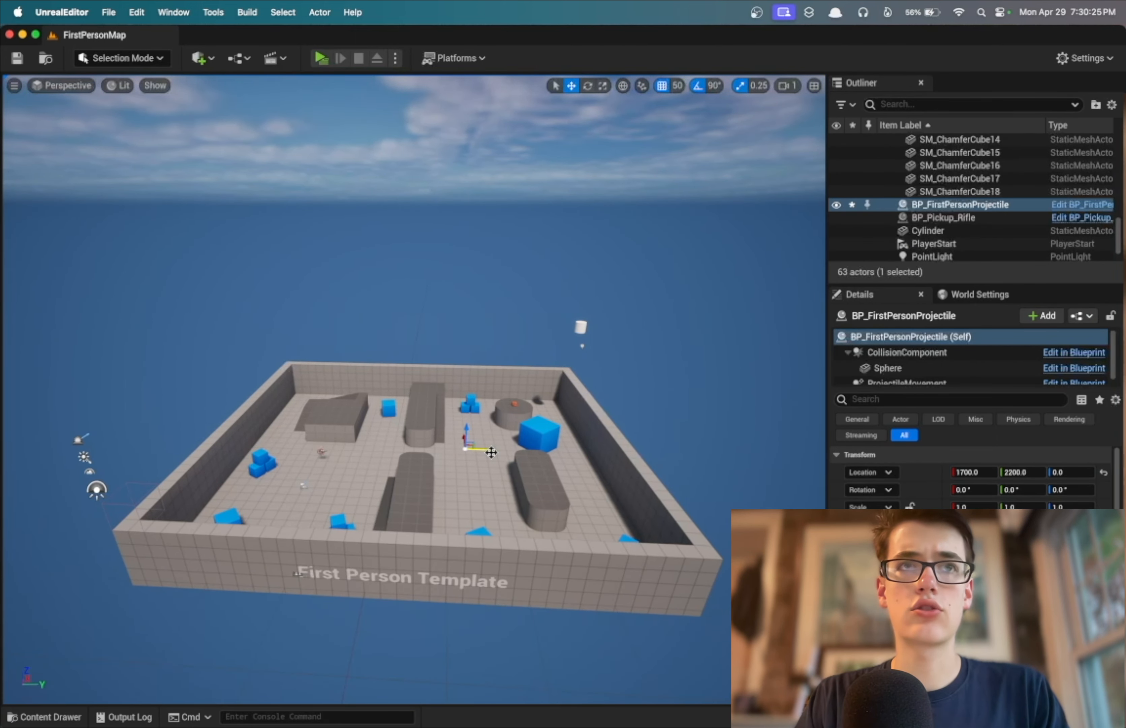
Place the desert western rock static mesh from the Megascans 3D_Assets folder on the floor at about X 1050, Y 2250, Z 0, and focus on it
left_click(44, 716)
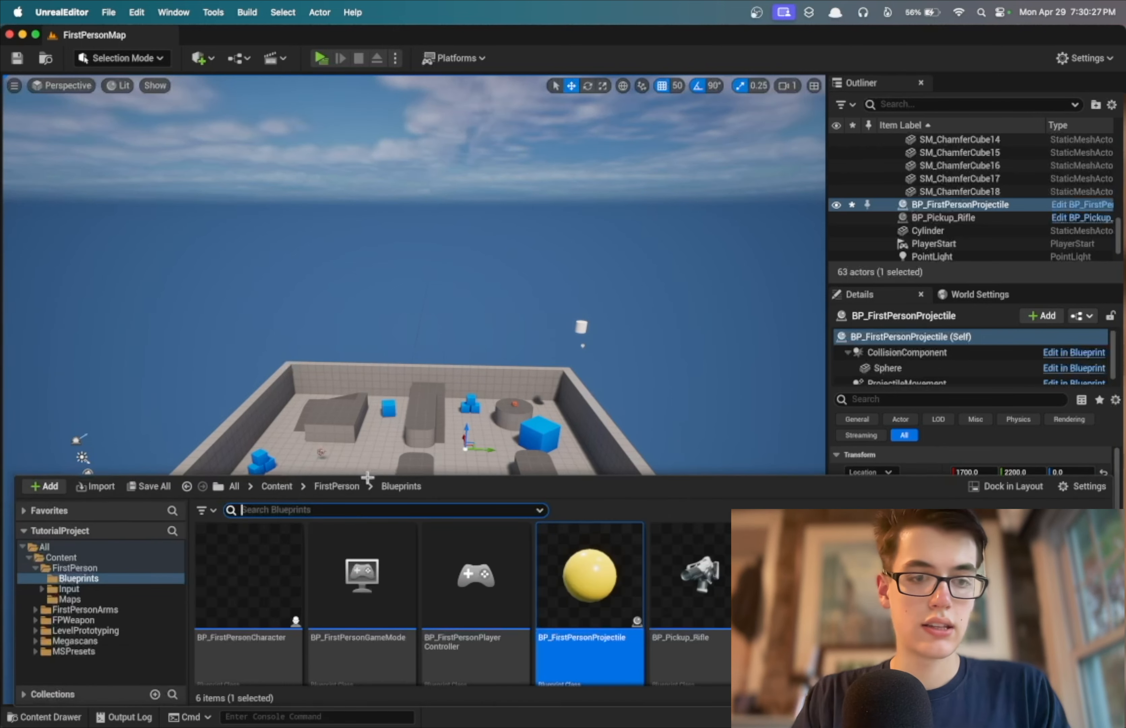
left_click(67, 640)
left_click(68, 651)
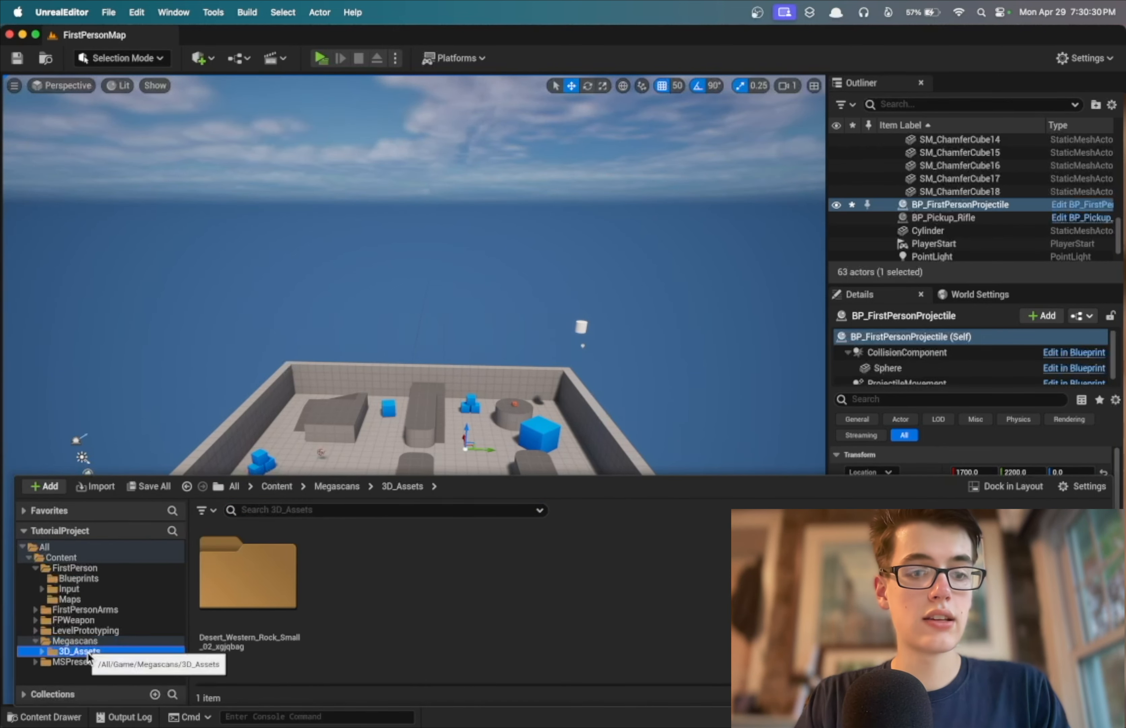
left_click(43, 651)
left_click(93, 661)
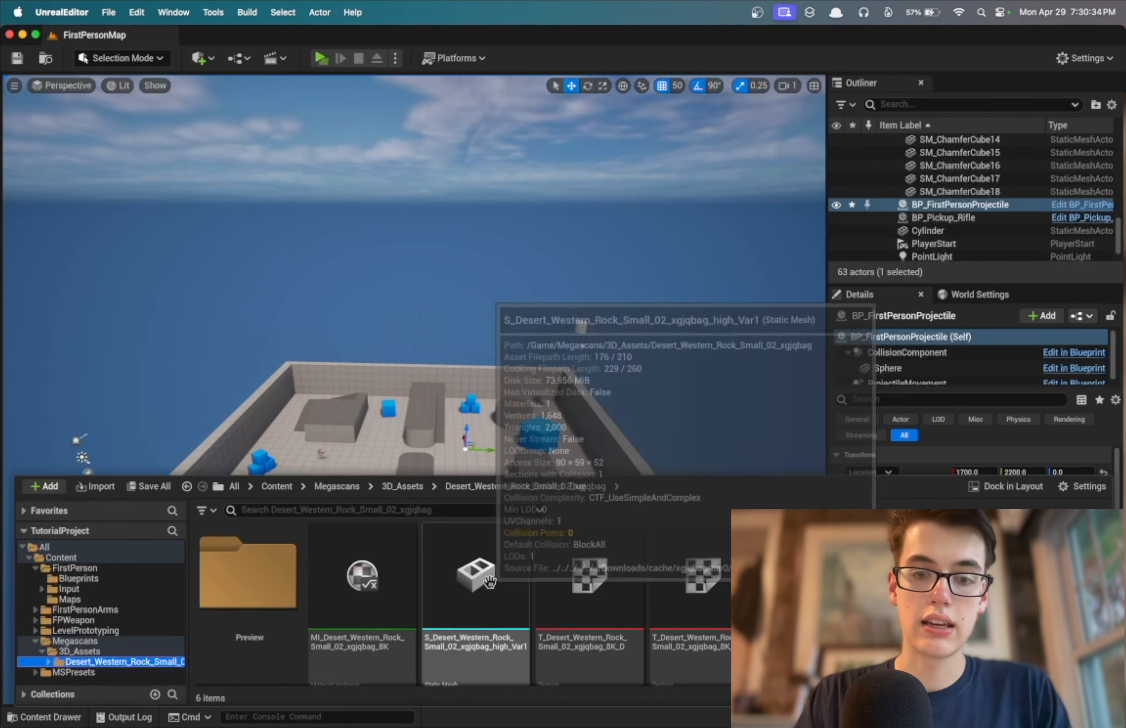
left_click_drag(496, 589, 494, 446)
left_click_drag(475, 490, 478, 492)
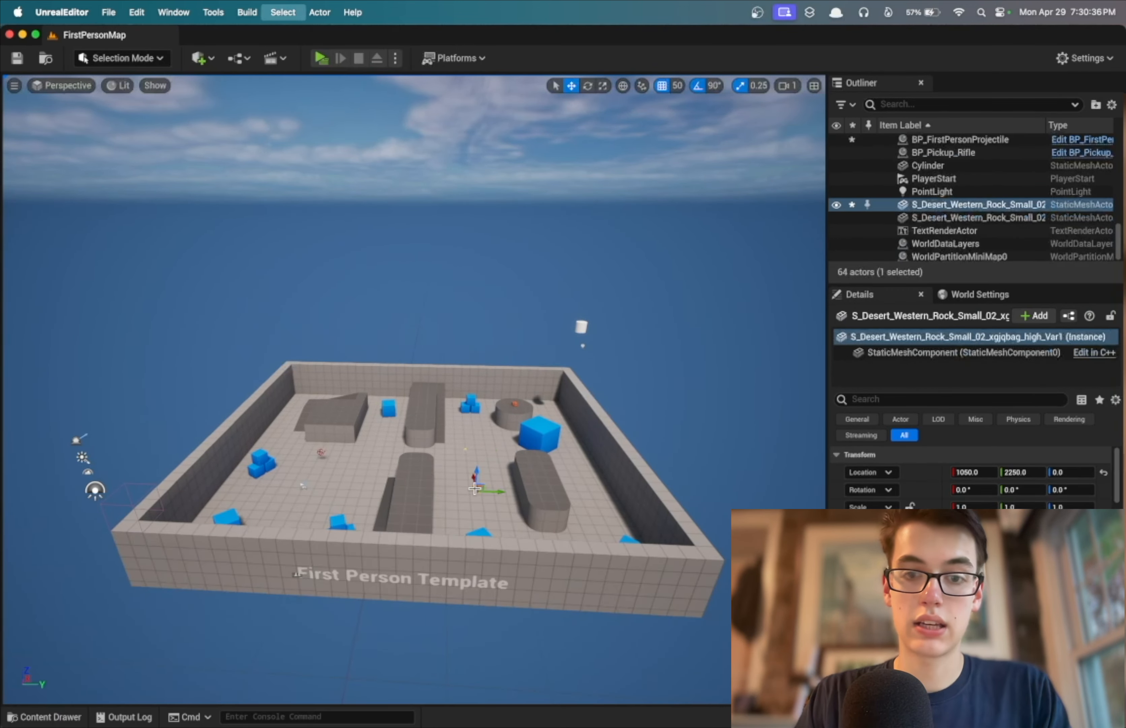
key("f")
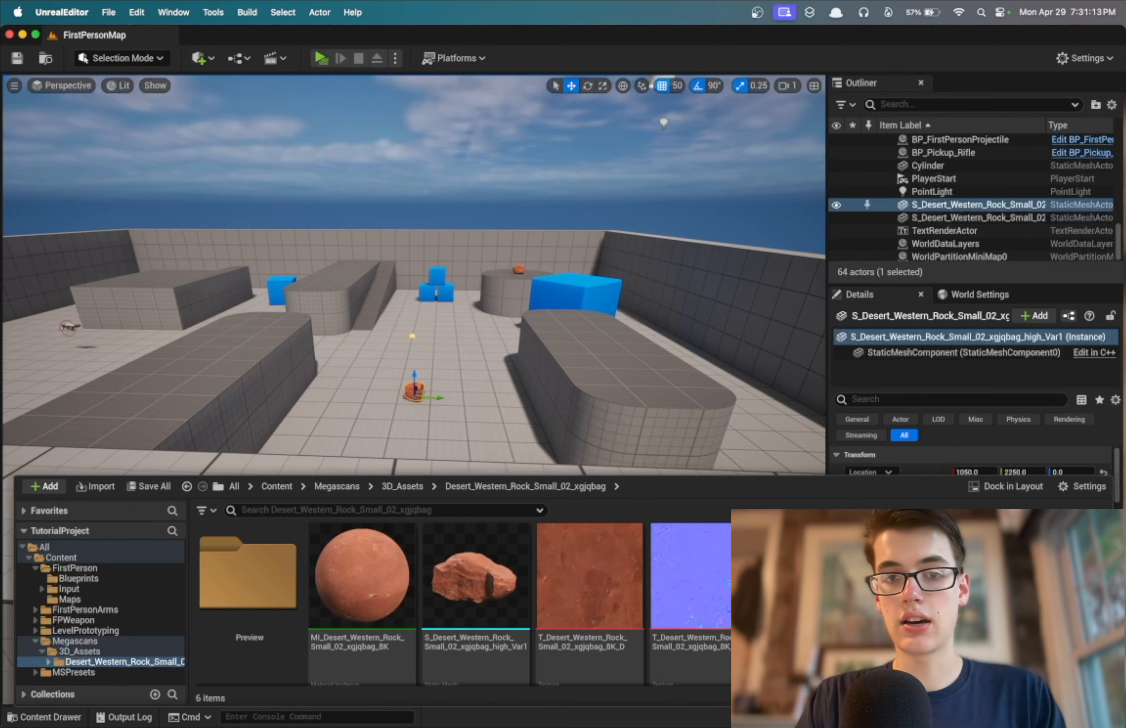
Examine the Third Person, Top Down and Vehicle feature packs and the Starter Content pack without adding any to the project
right_click(941, 601)
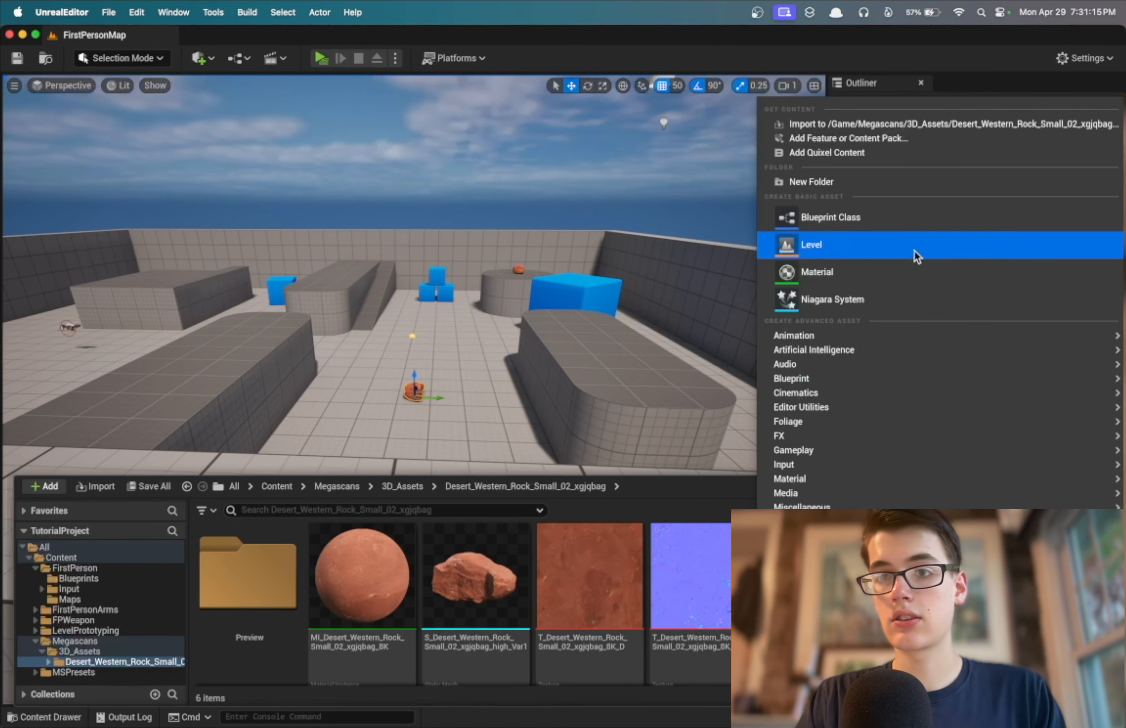
left_click(830, 139)
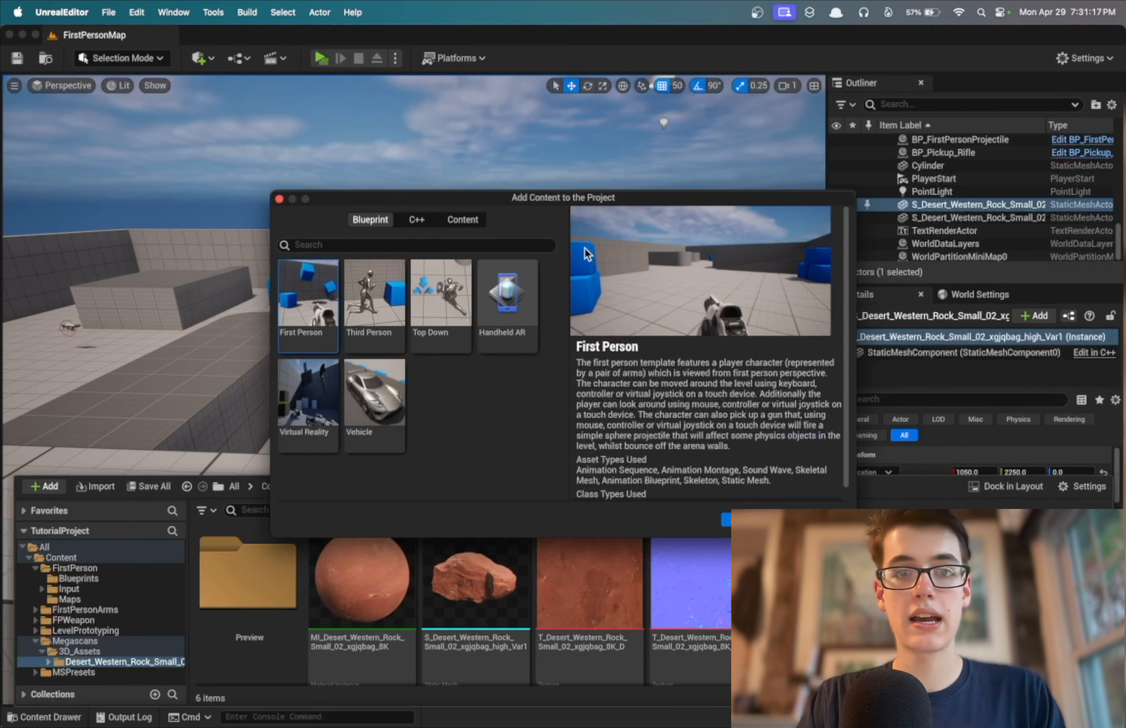
left_click_drag(445, 194, 481, 83)
left_click(409, 214)
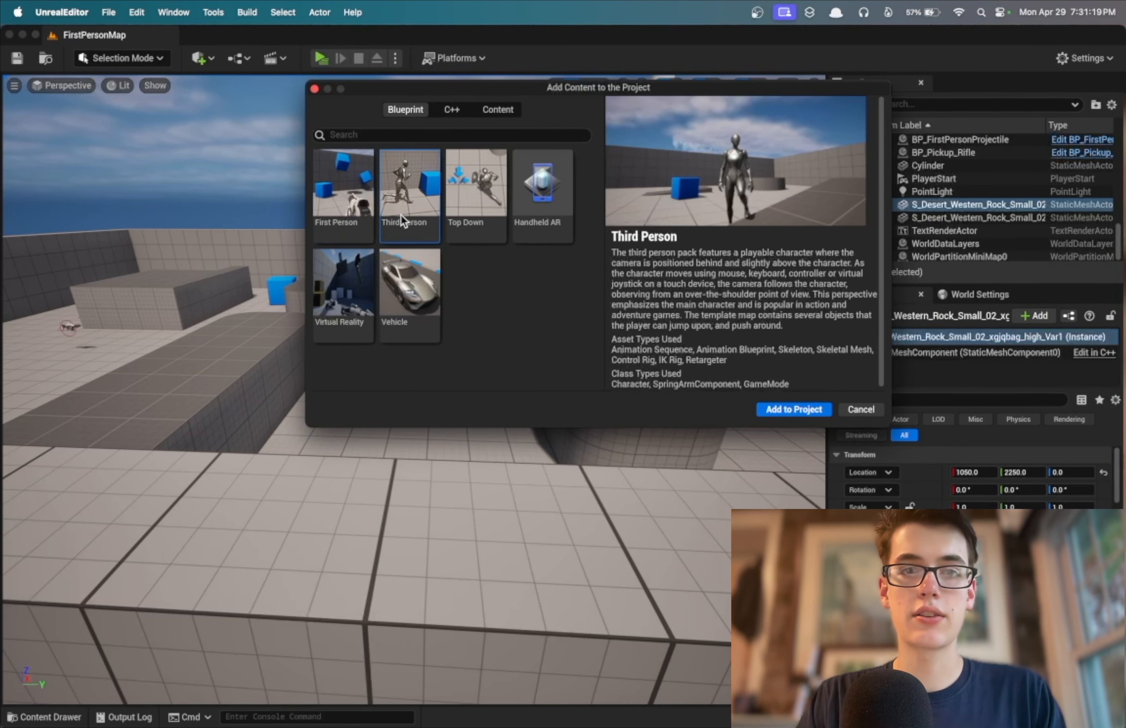
left_click(478, 191)
left_click(405, 301)
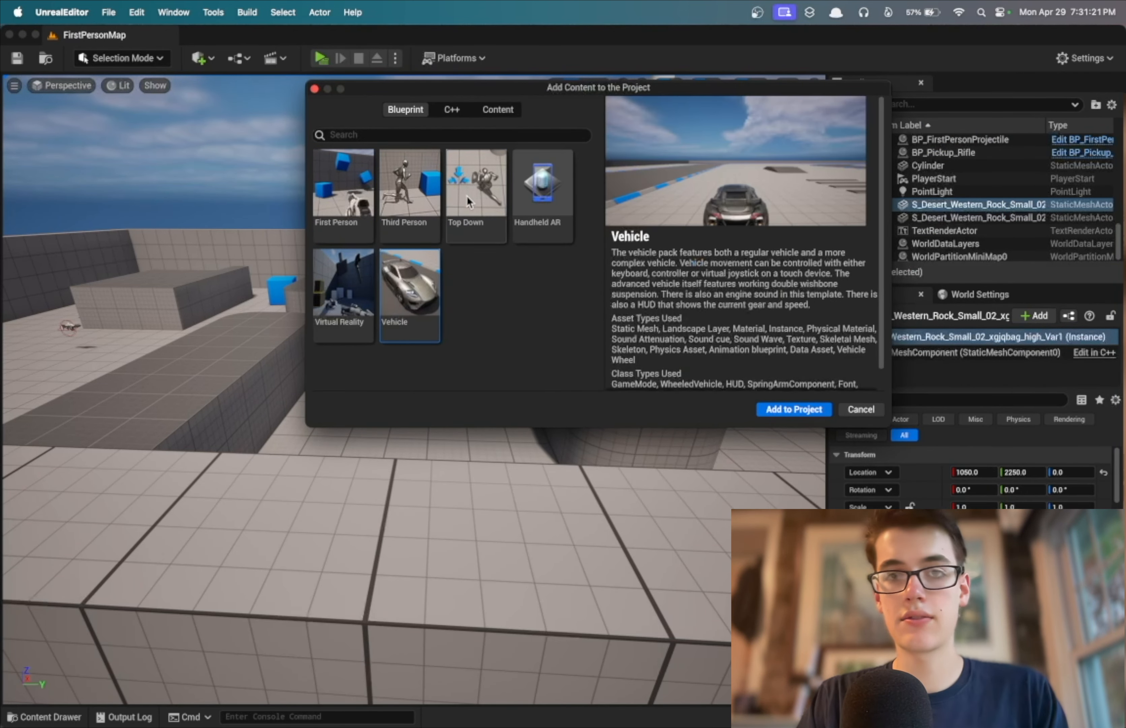
left_click(503, 111)
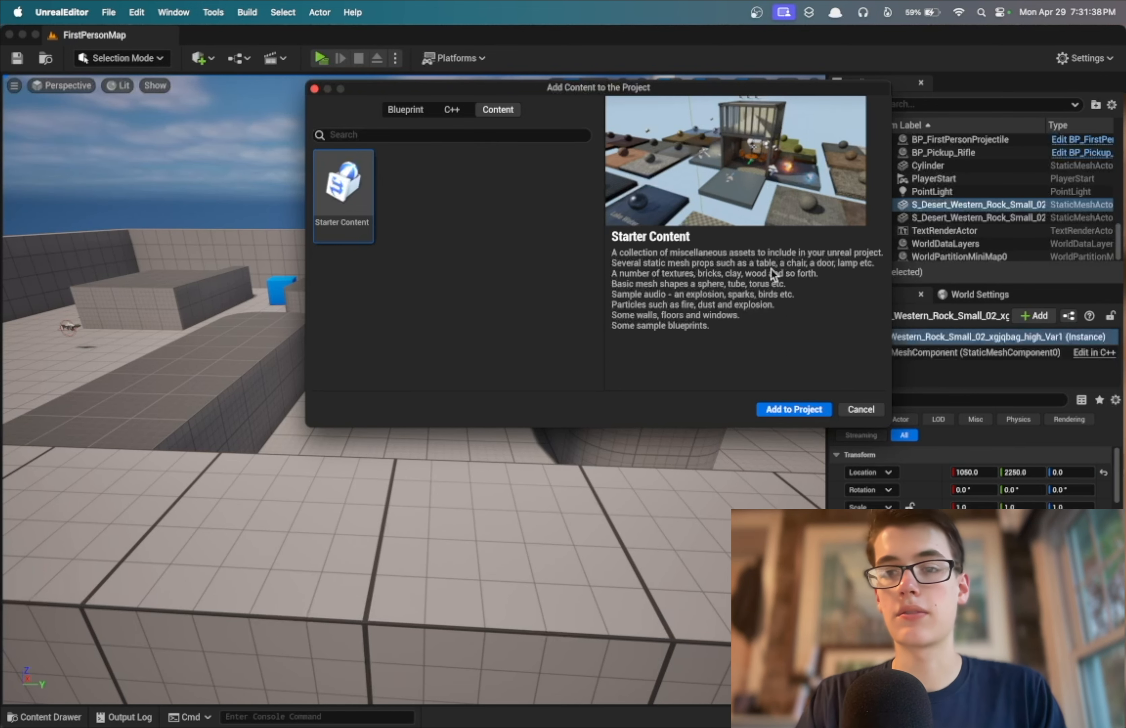
left_click(858, 409)
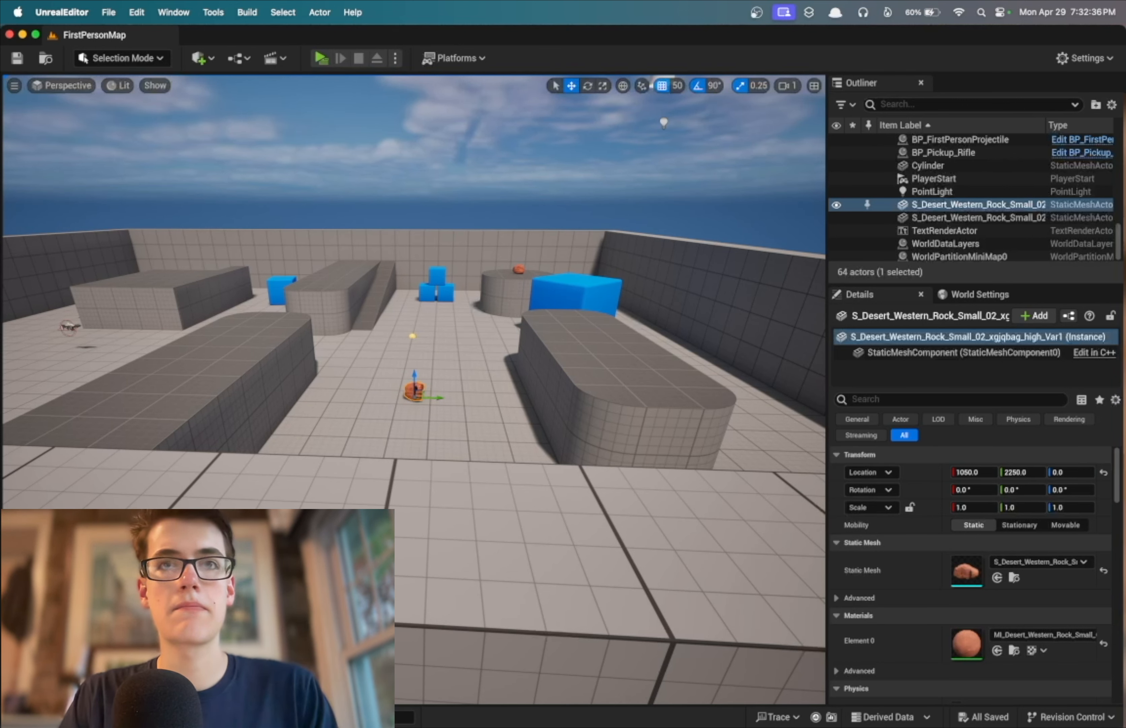
Collapse every folder of FirstPersonMap in the Outliner, from Block01 through SimulatedCubes
left_click(454, 172)
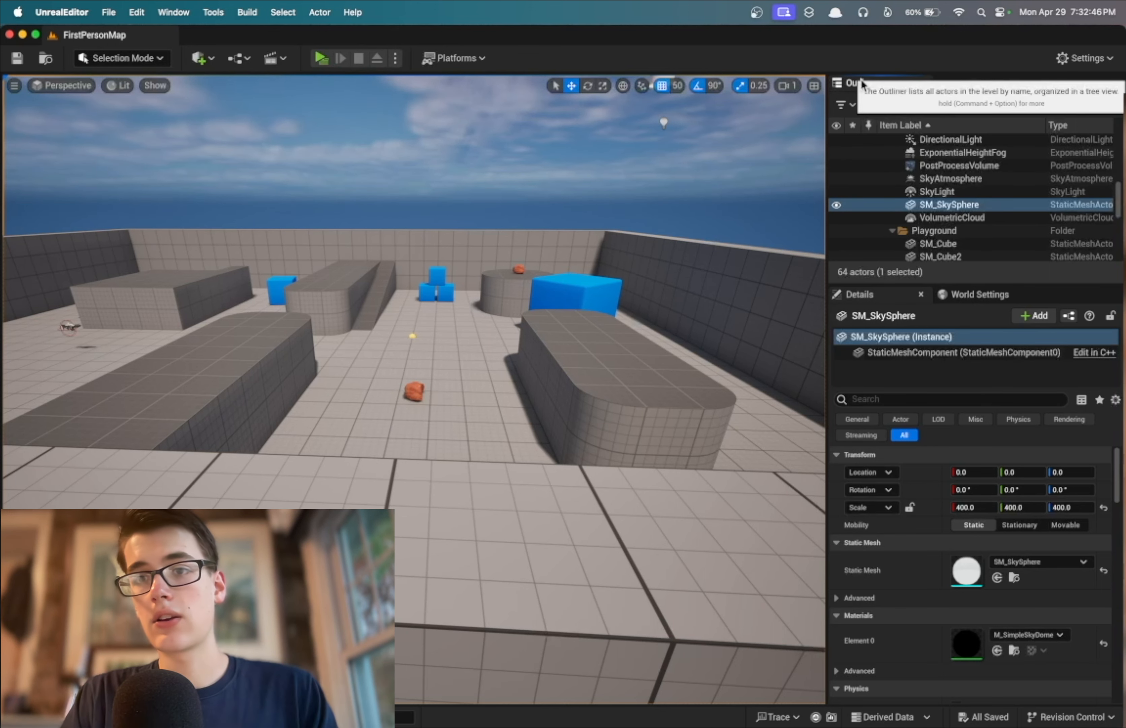
scroll(941, 183, "up", 5)
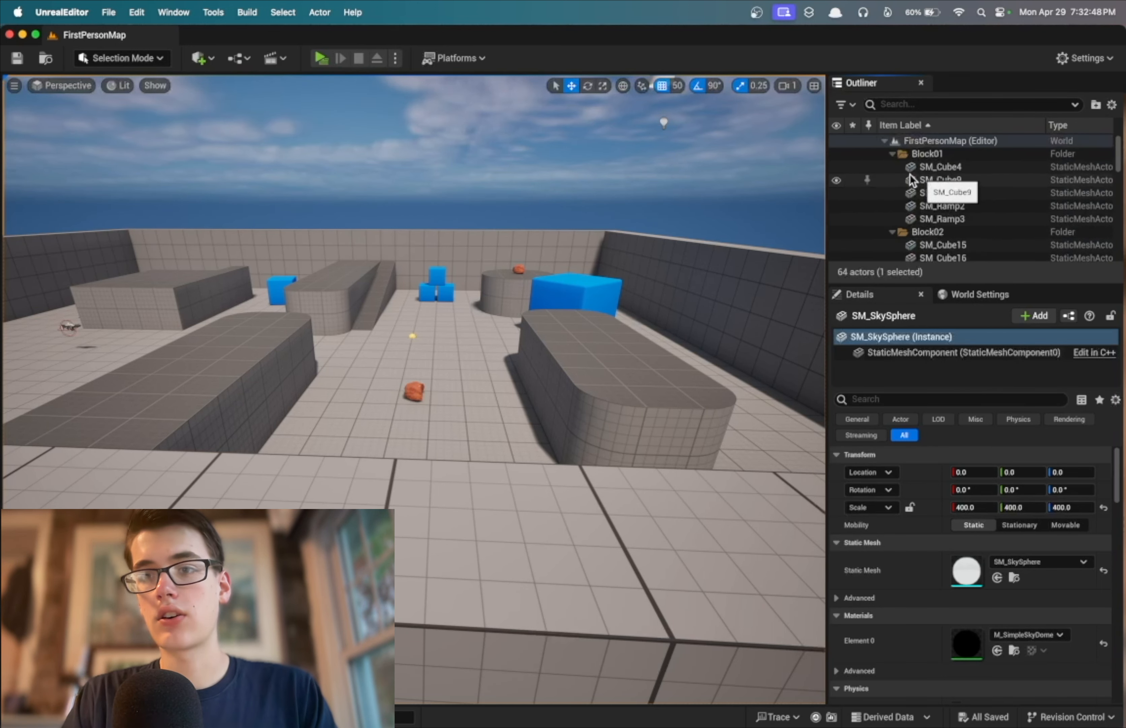
left_click(891, 153)
left_click(891, 167)
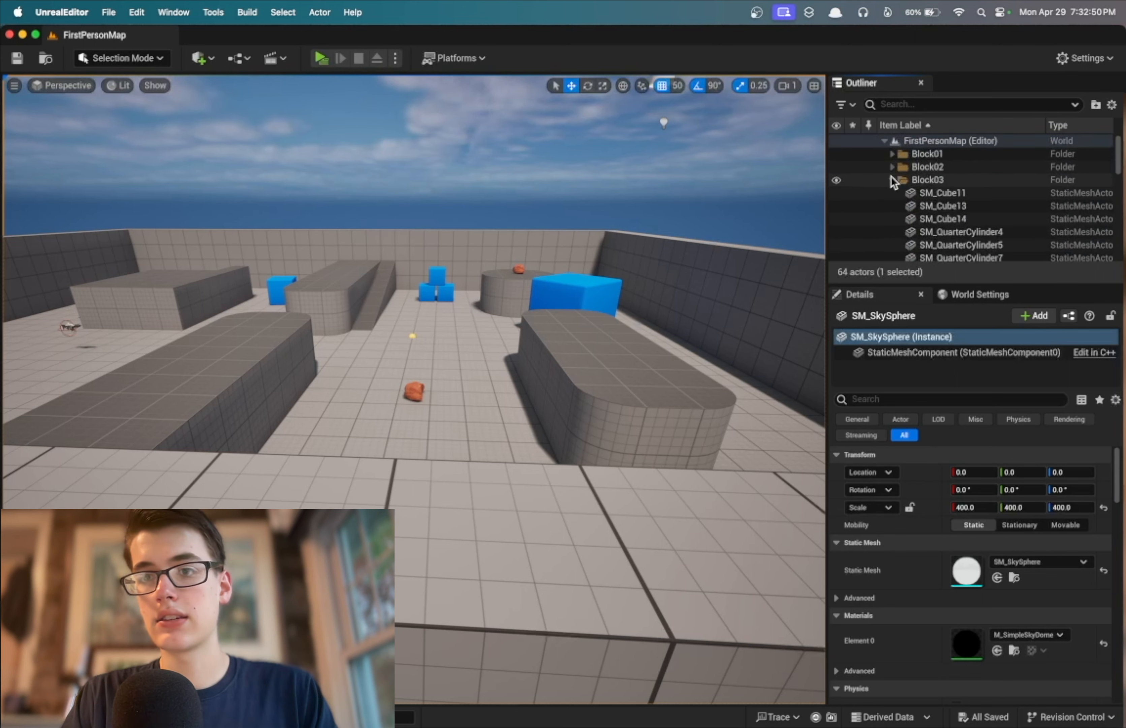
left_click(891, 193)
left_click(891, 207)
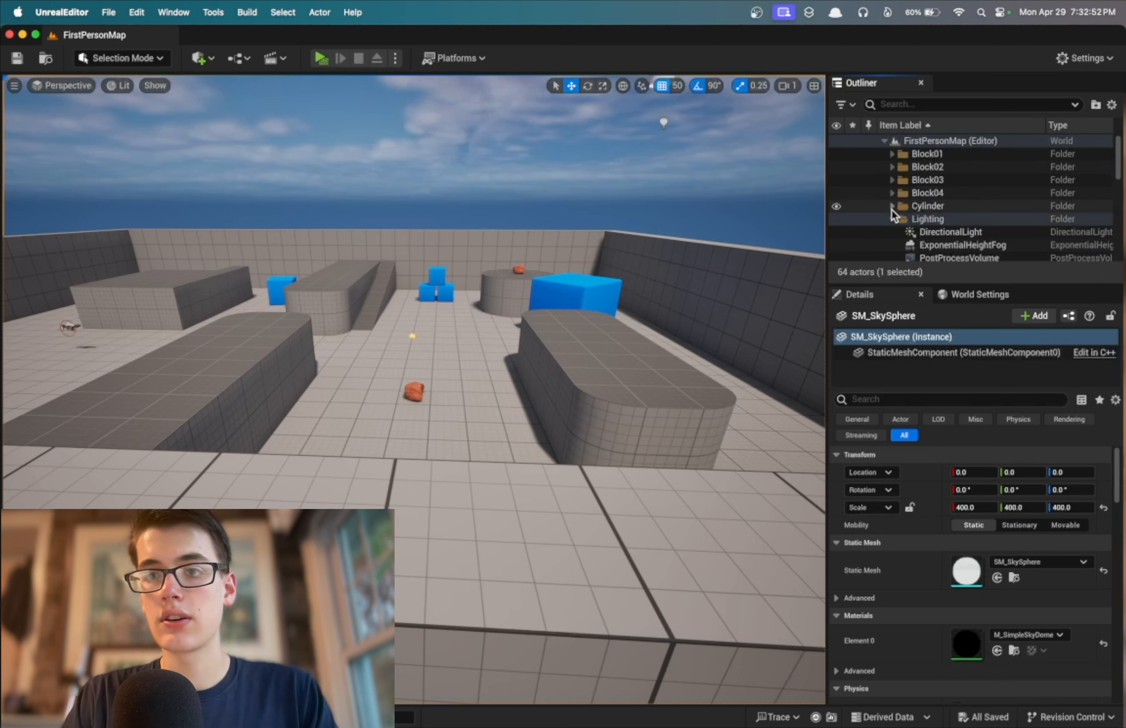
left_click(891, 219)
left_click(892, 231)
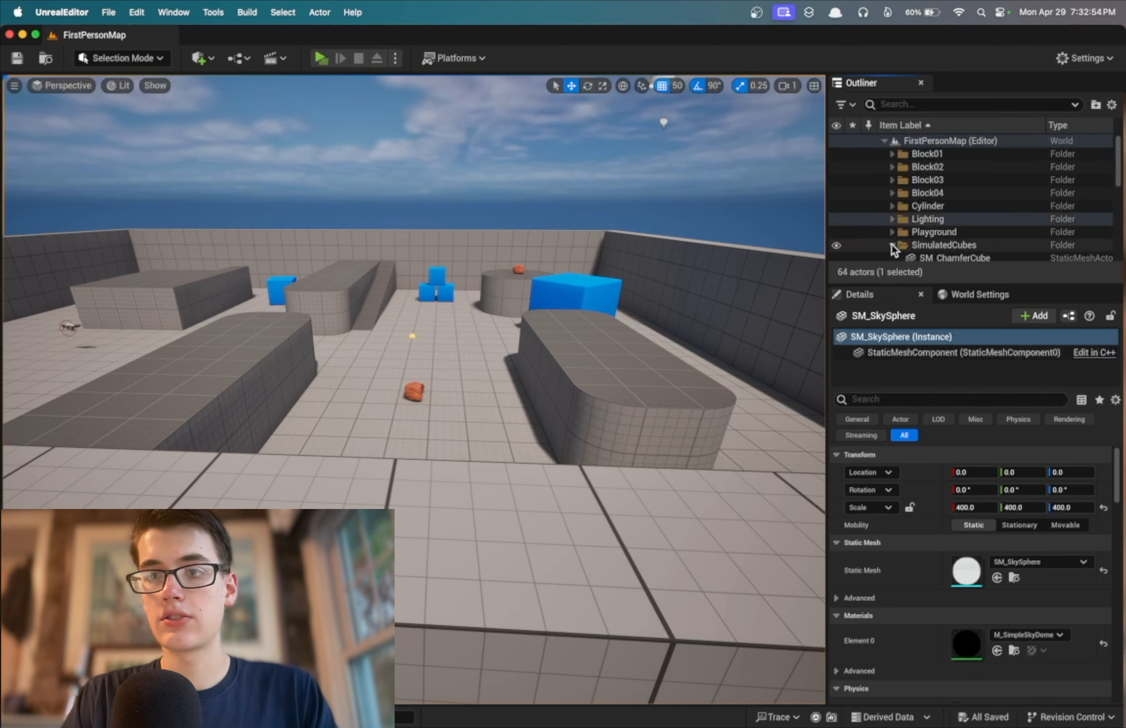
left_click(892, 245)
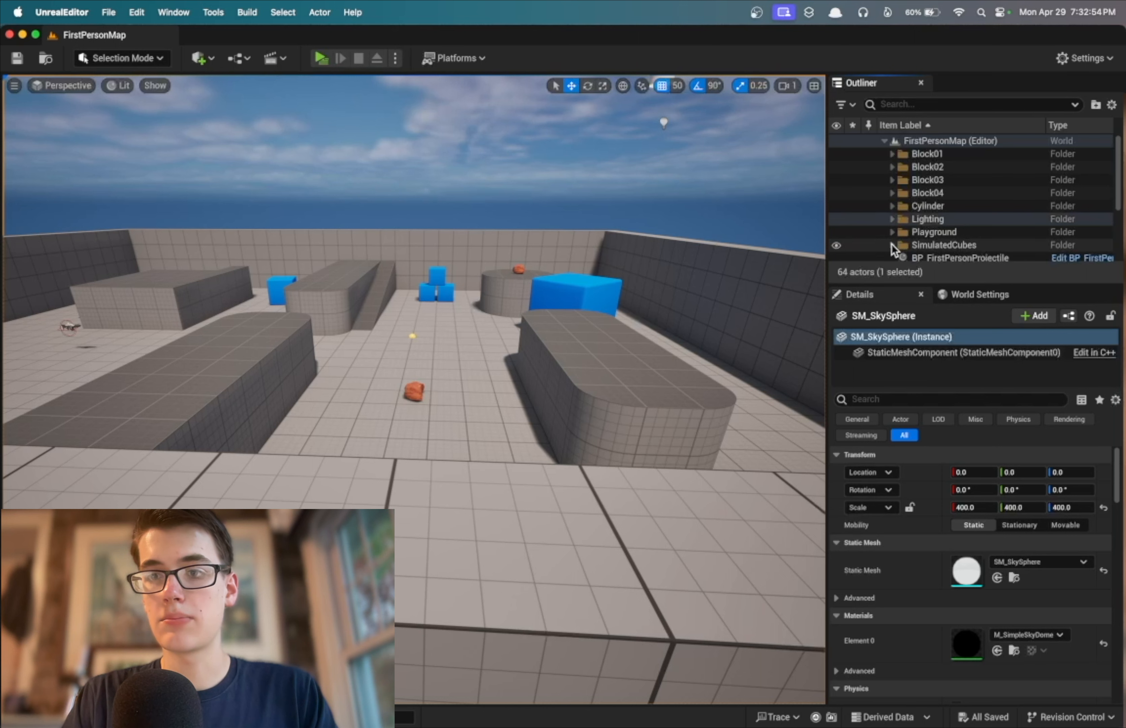
Search the Outliner for "projec", select BP_FirstPersonProjectile and focus the viewport on it
left_click(909, 103)
type("projec")
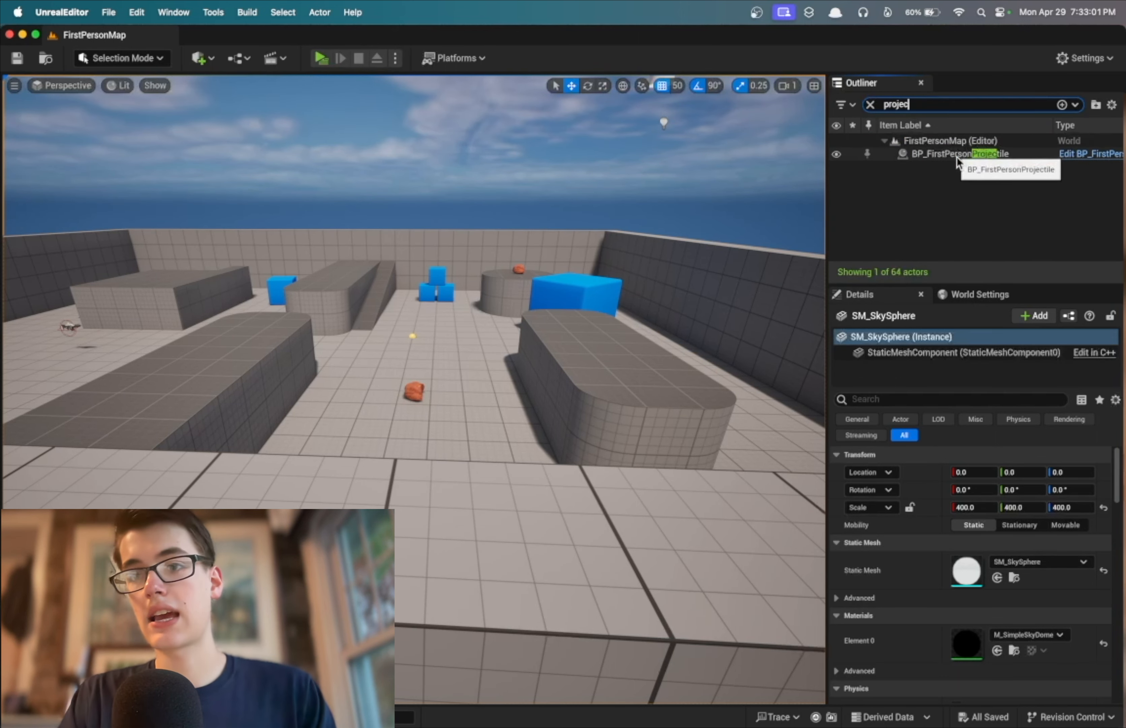
left_click(956, 155)
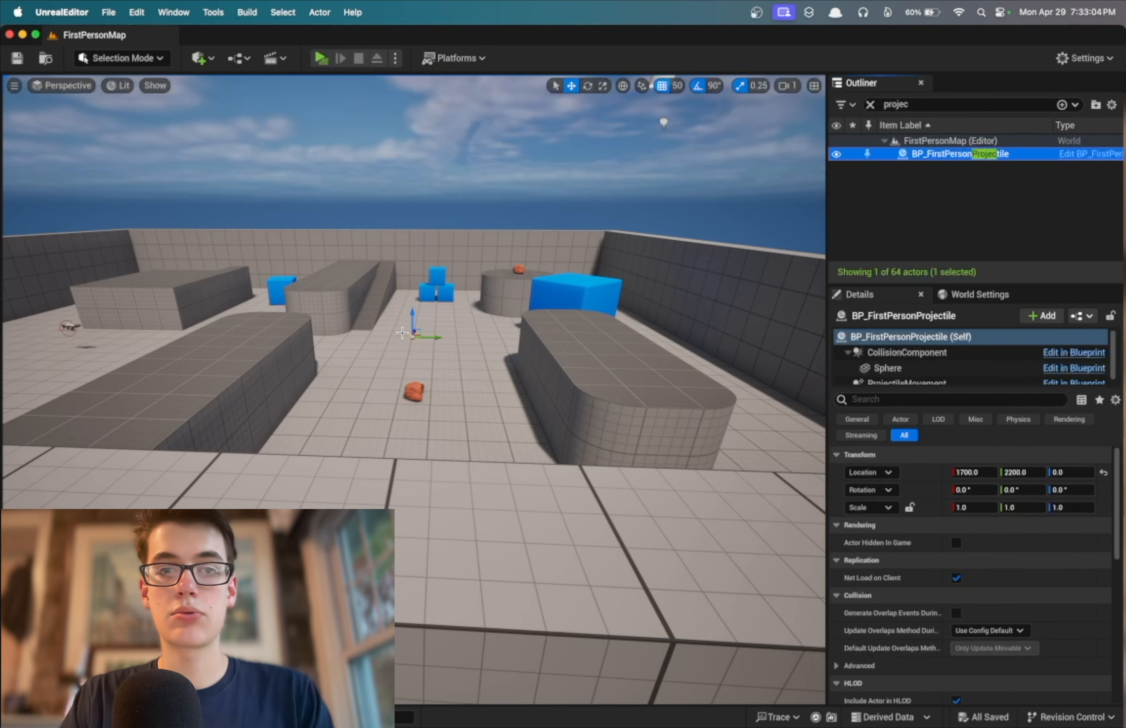
key("f")
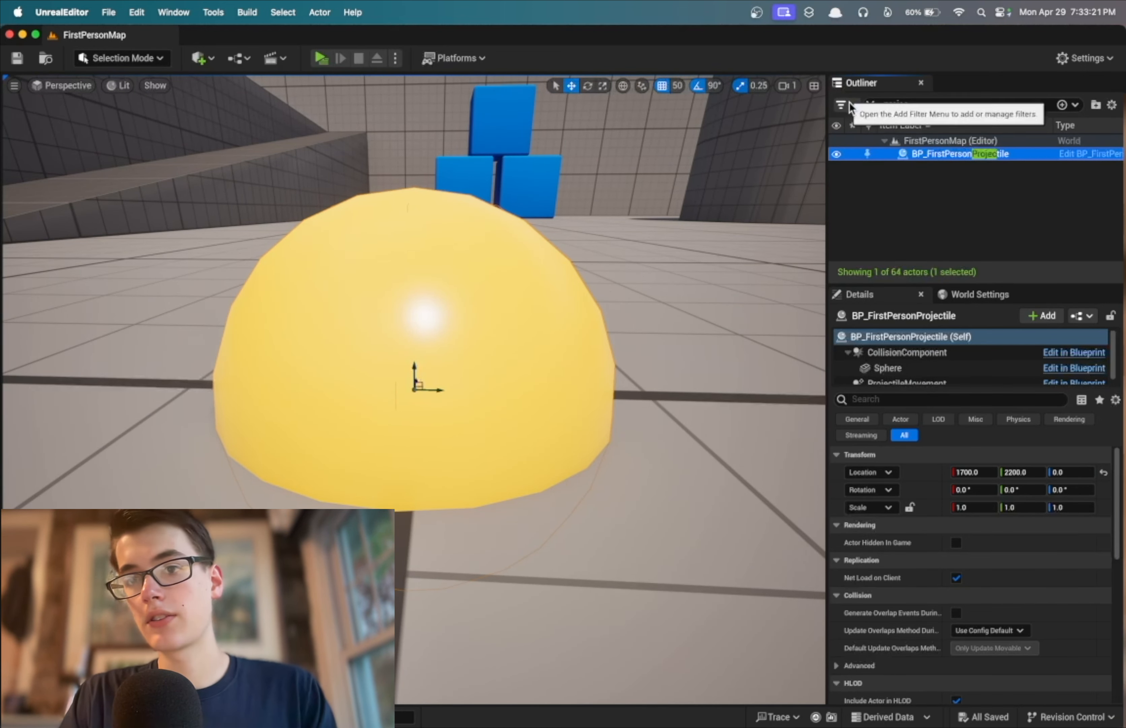
Filter the Outliner to all Lights types and clear the search text
left_click(845, 106)
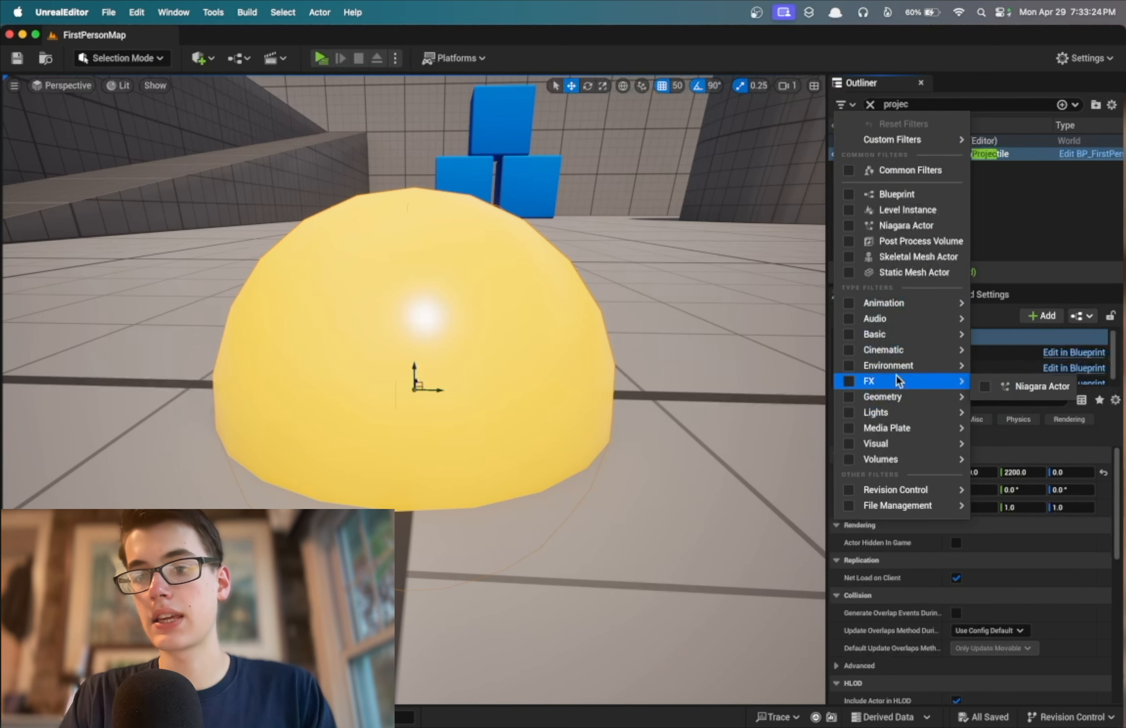
mouse_move(906, 339)
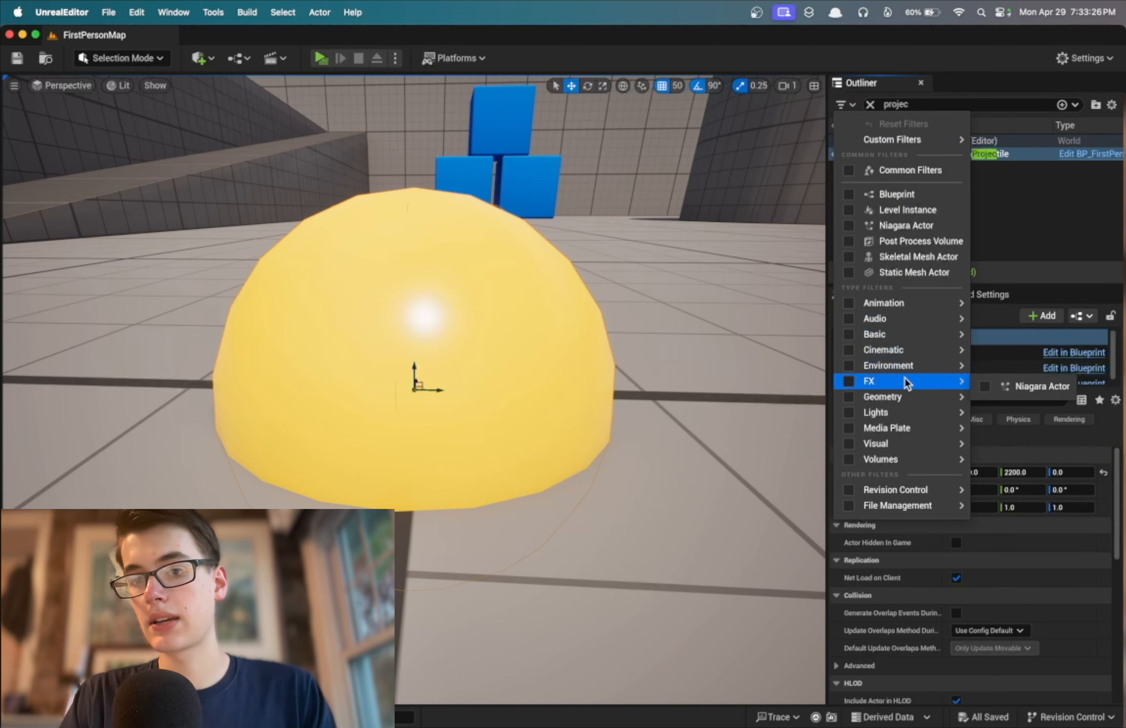
mouse_move(884, 416)
left_click(844, 413)
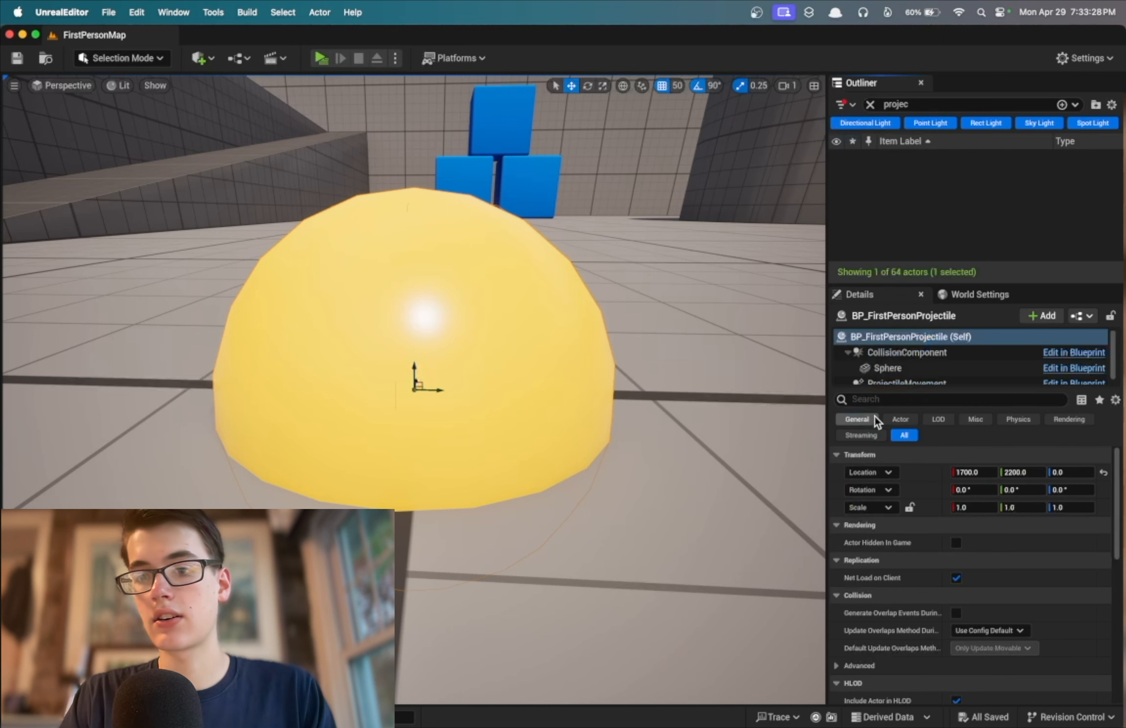
left_click(871, 104)
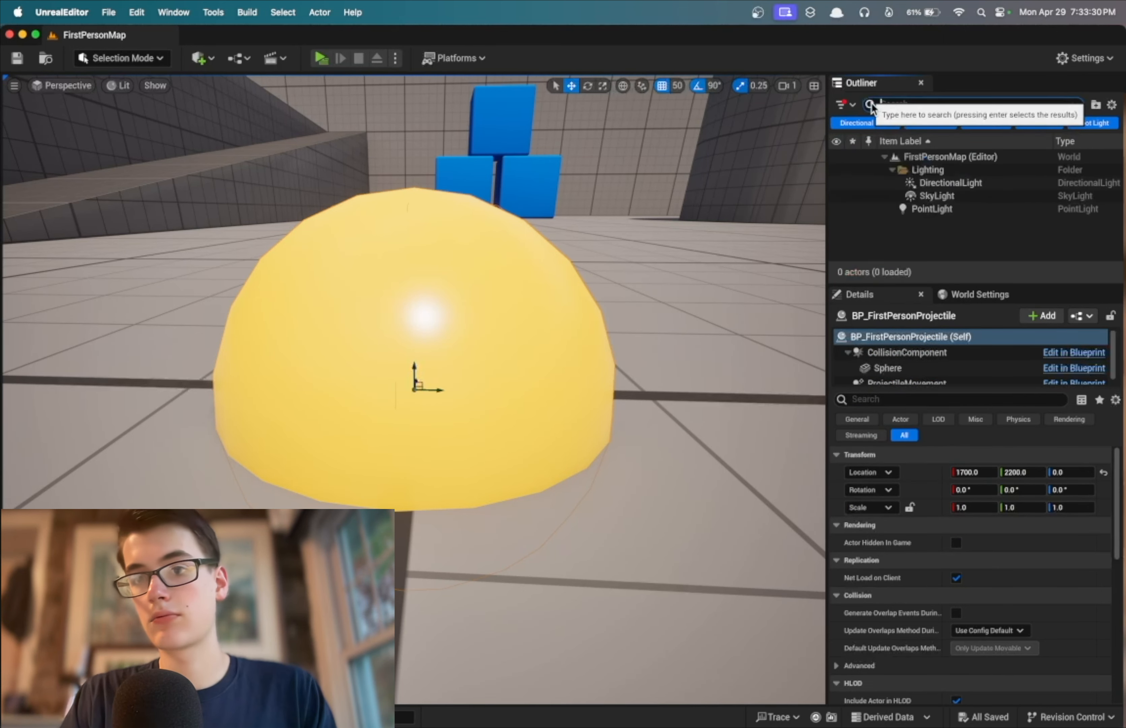
Select the DirectionalLight, SkyLight and PointLight in turn, and bring the PointLight into view
left_click(940, 181)
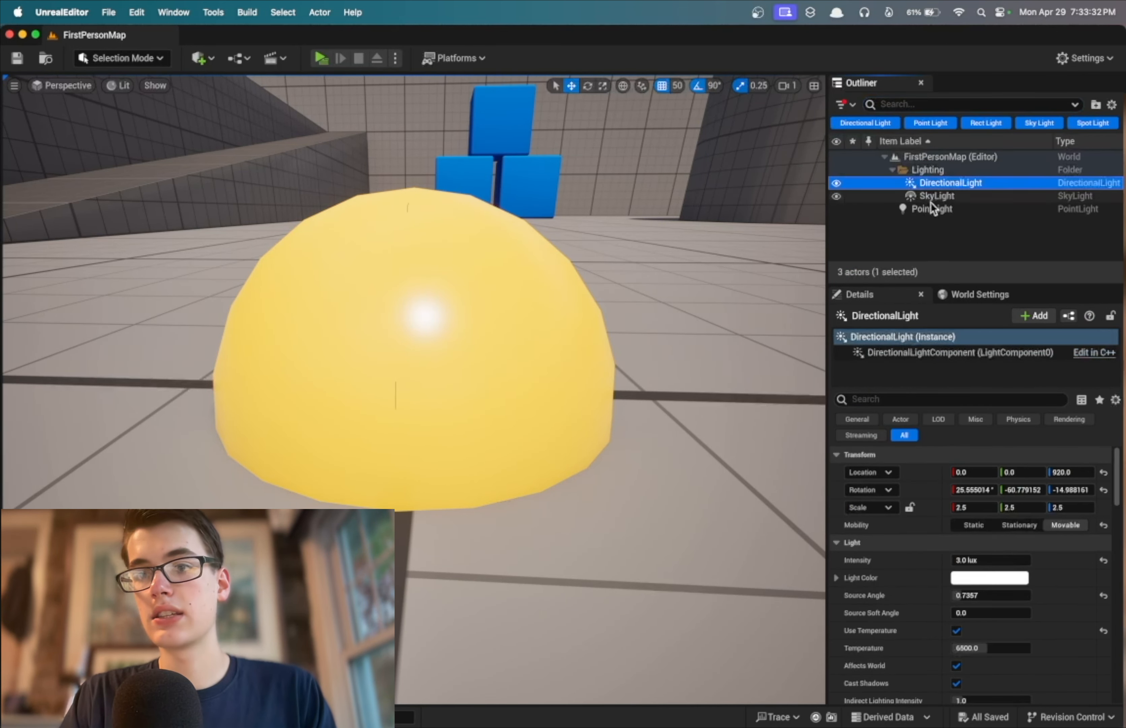
left_click(930, 198)
left_click(920, 209)
left_click(911, 225)
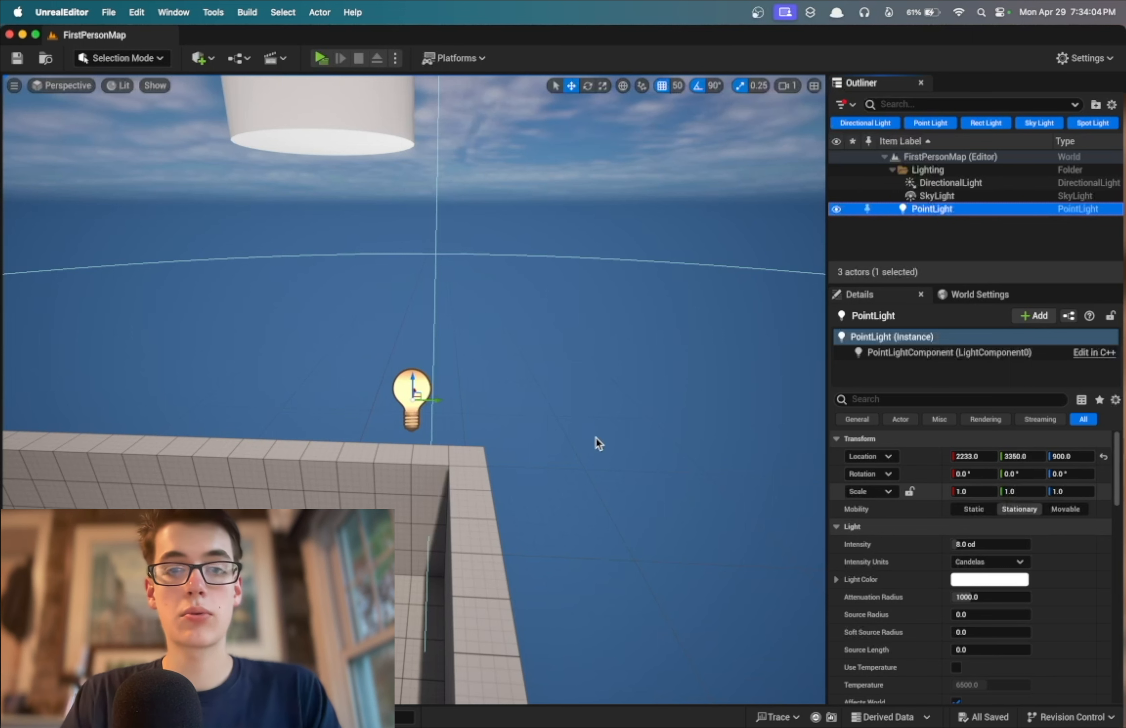
Select the DirectionalLight, focus the viewport on it and set its Light Color to red, hex sRGB FF0037FF
key("w")
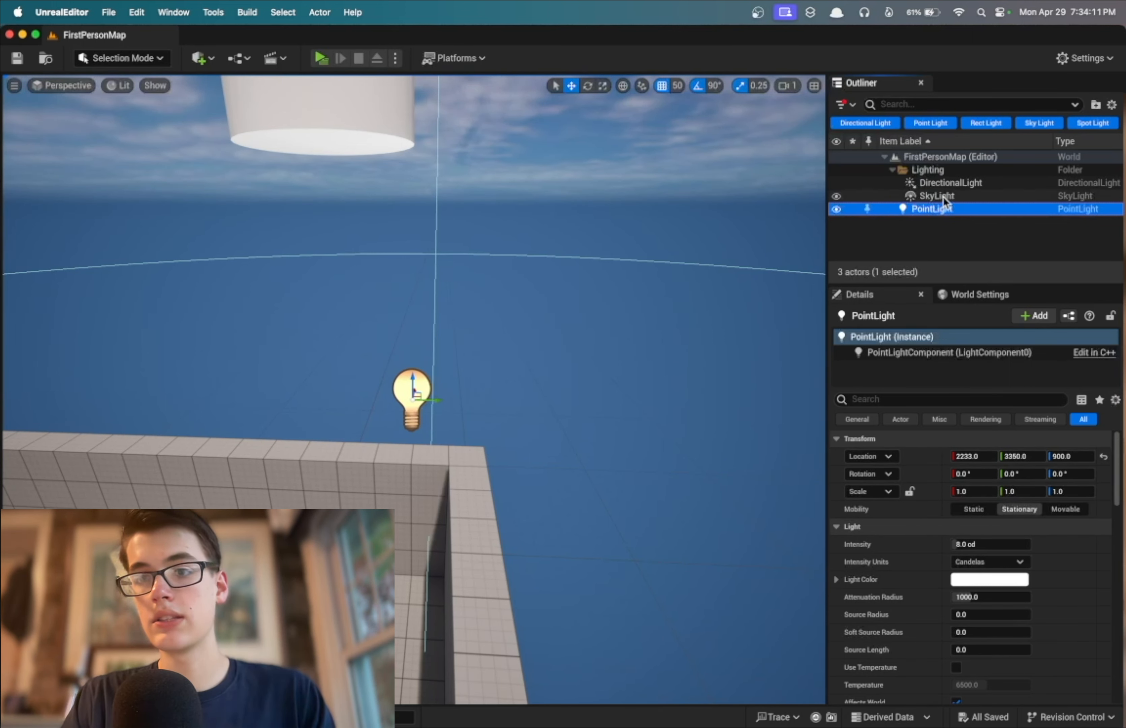
left_click(941, 183)
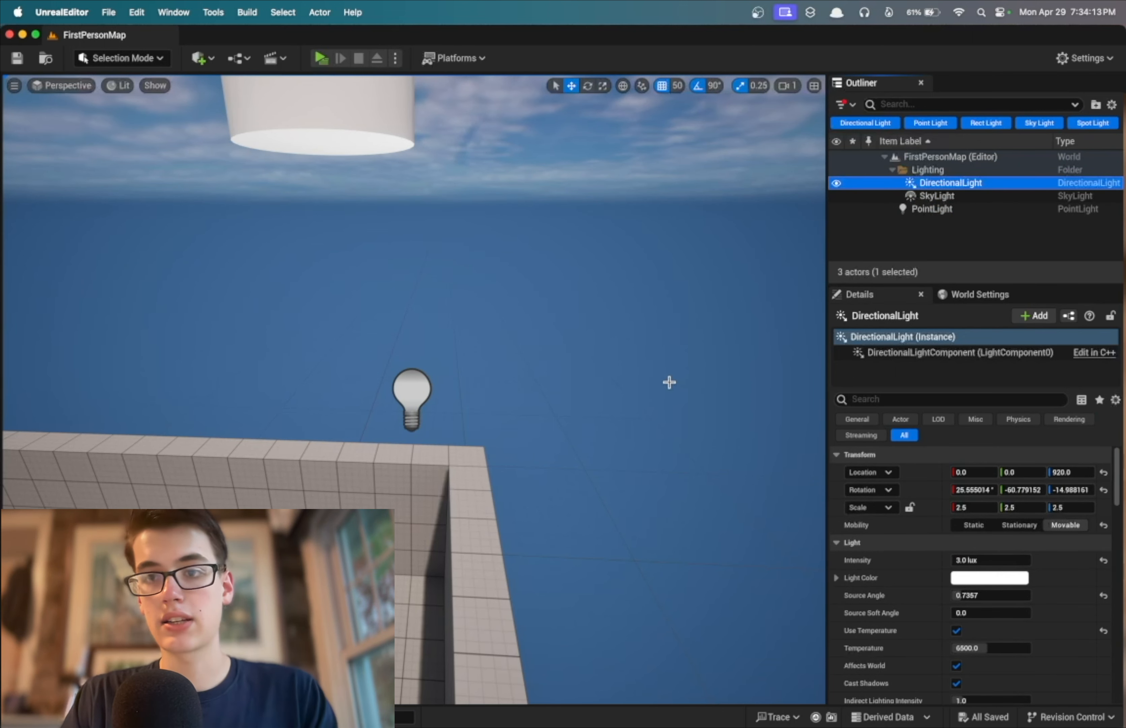
key("f")
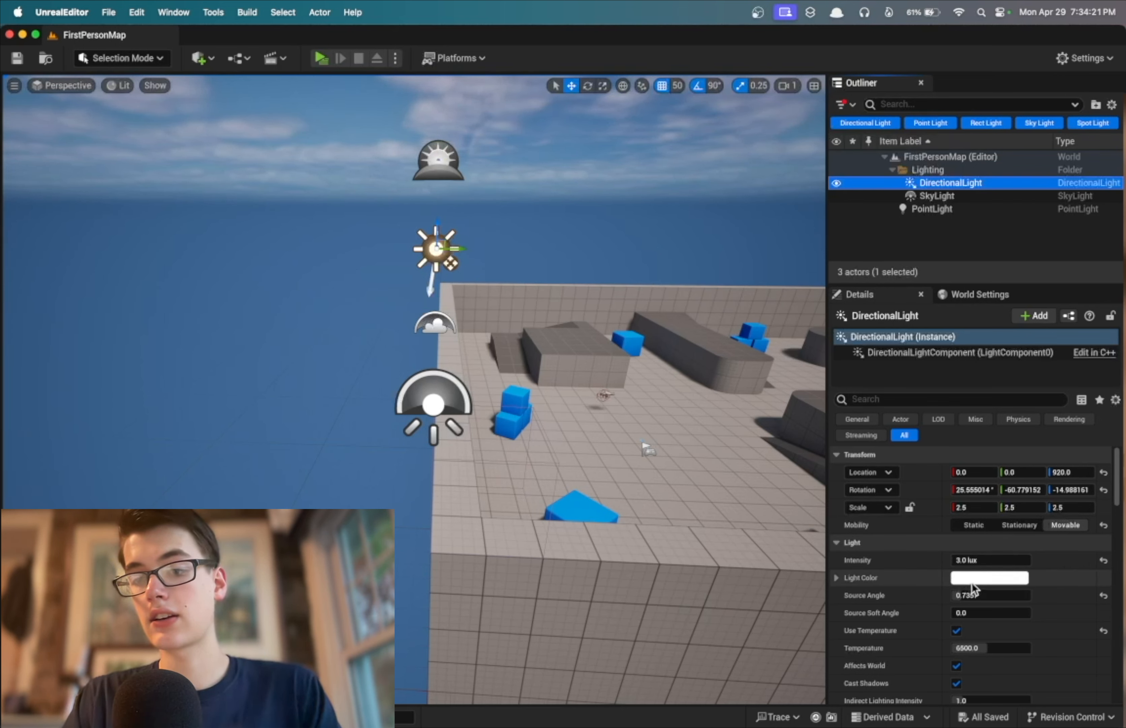
left_click(983, 578)
left_click_drag(769, 477, 832, 469)
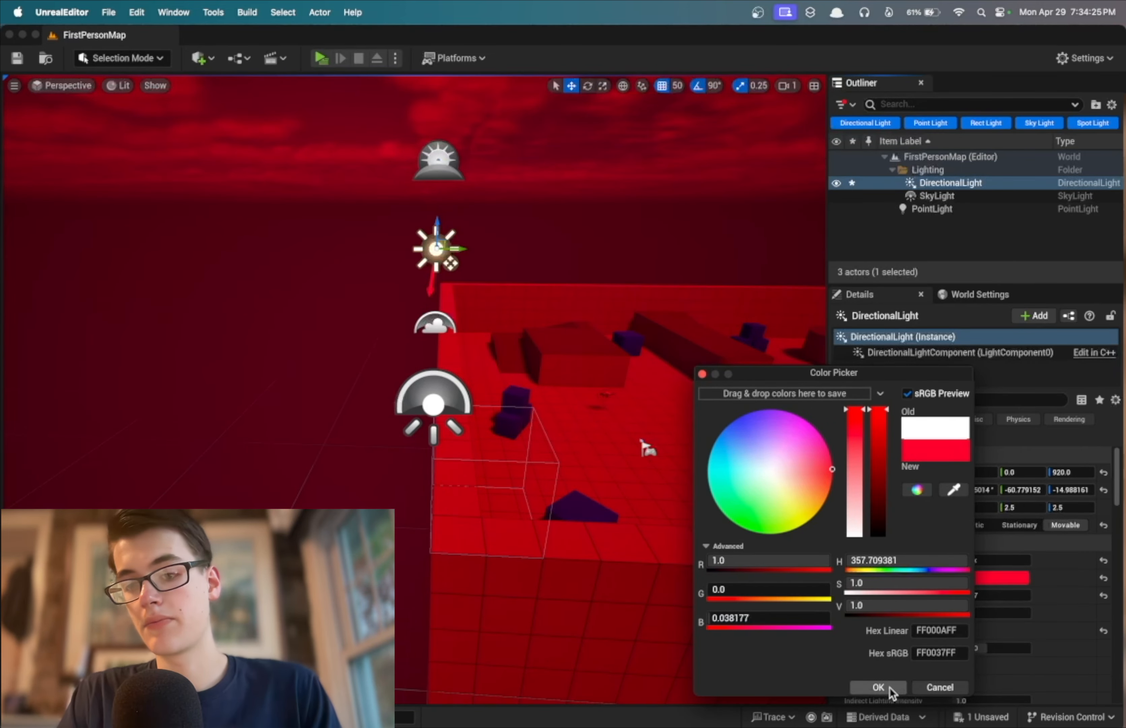
left_click(891, 692)
key("Right")
right_click_drag(536, 524, 536, 524)
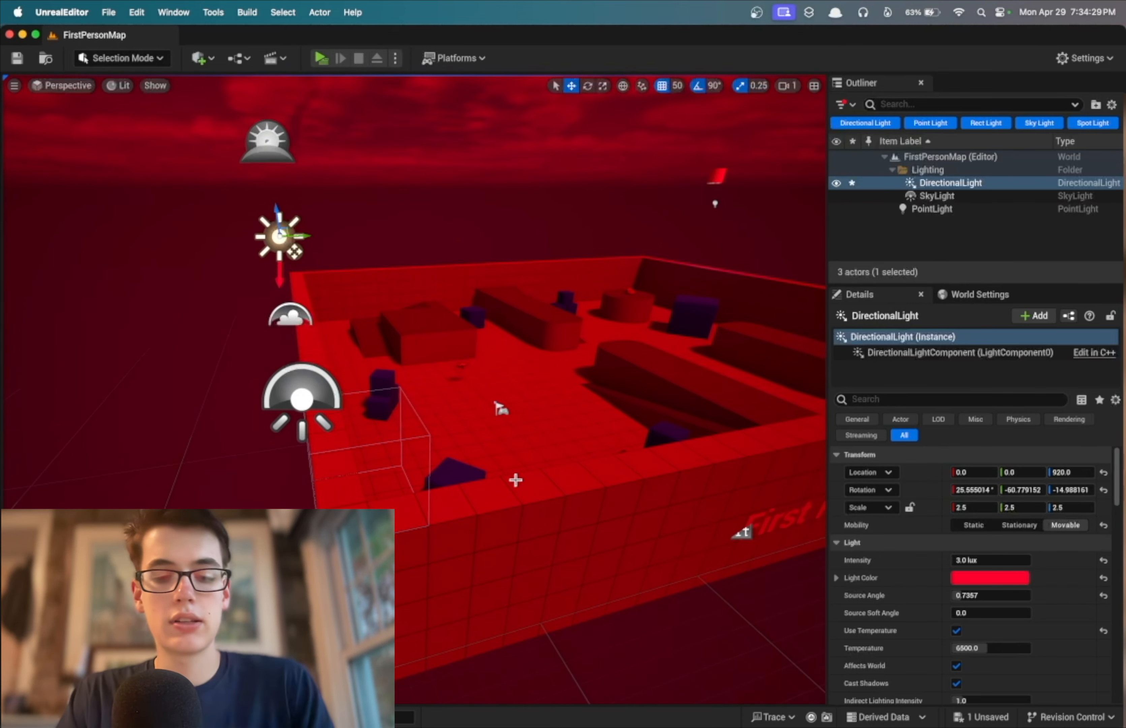
Undo the DirectionalLight's color change
key("super+z")
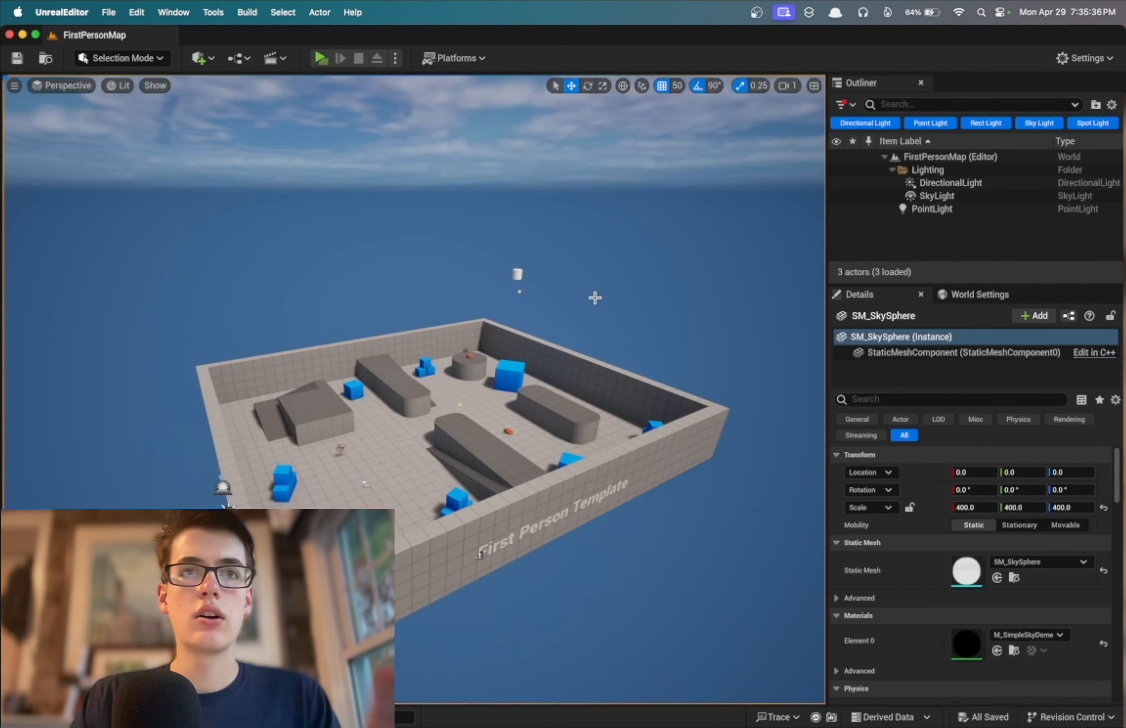
right_click_drag(596, 299, 620, 289)
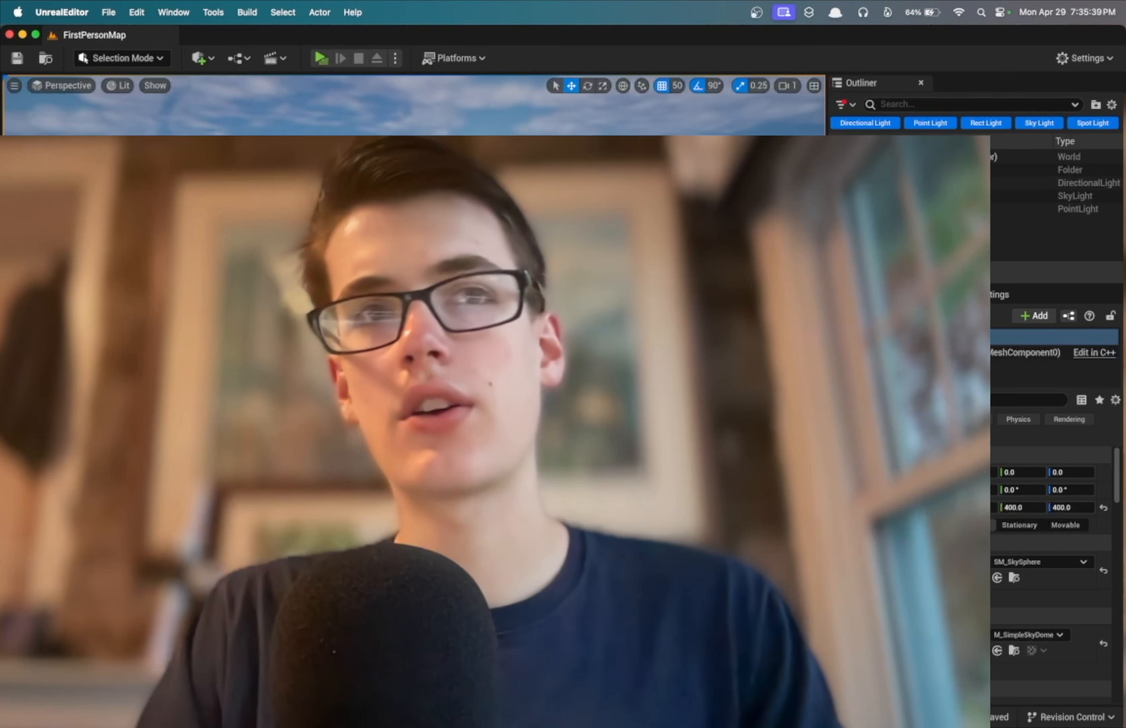